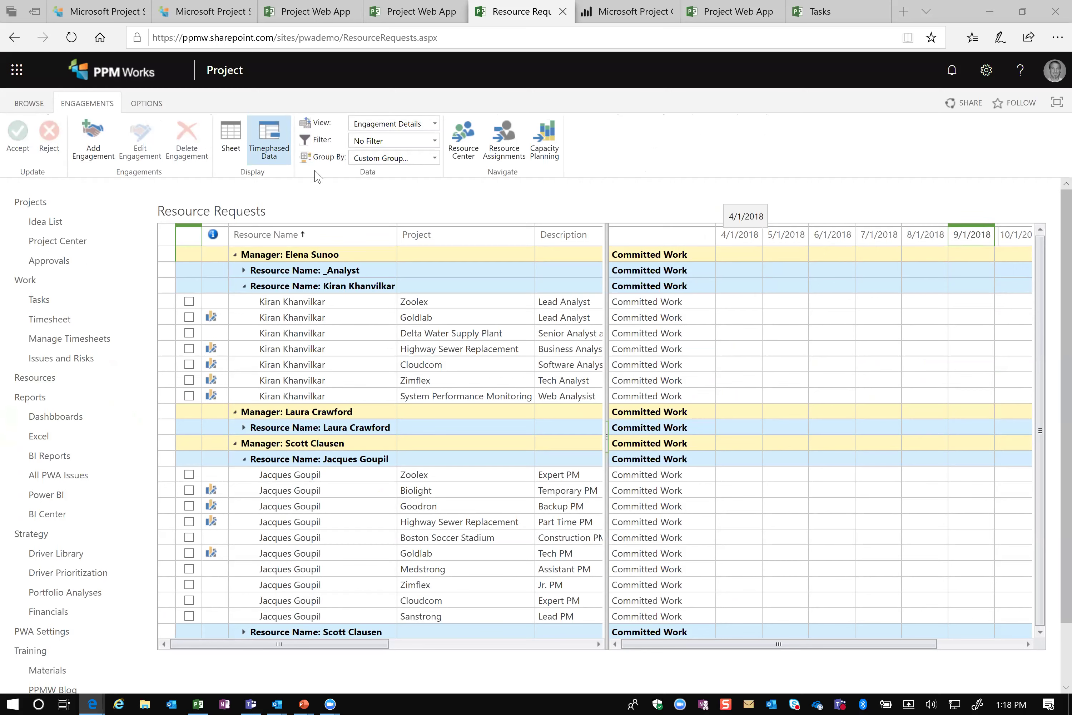
- Display the resource requests' timephased data with work units in Days and a timescale of Months
click(141, 106)
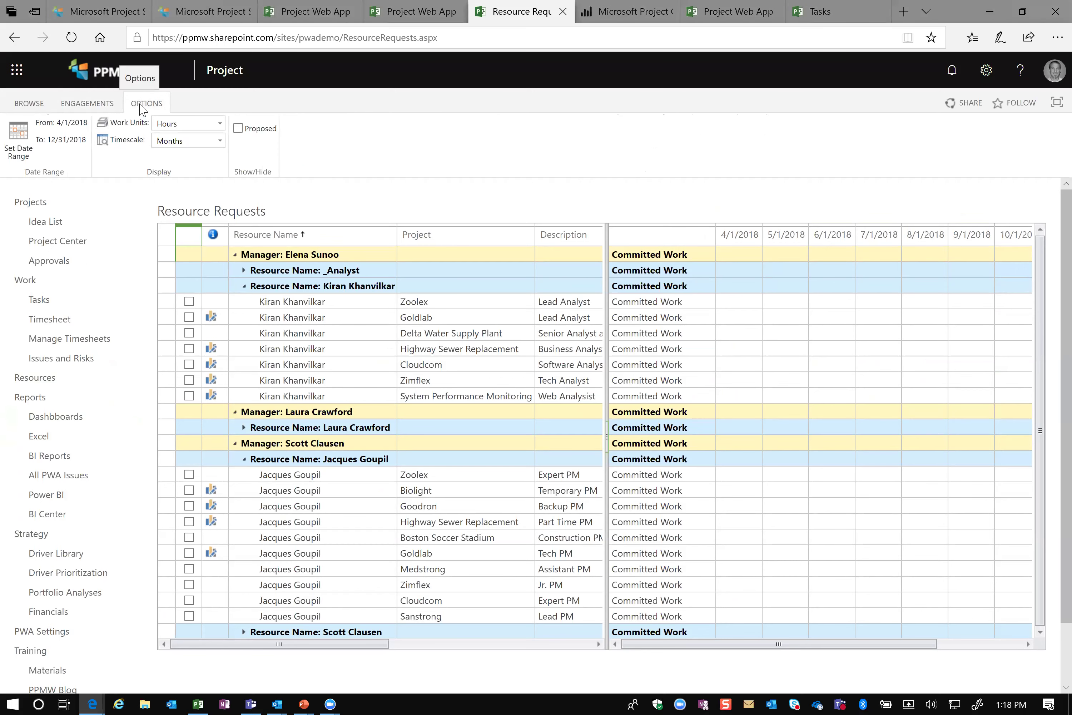
click(217, 123)
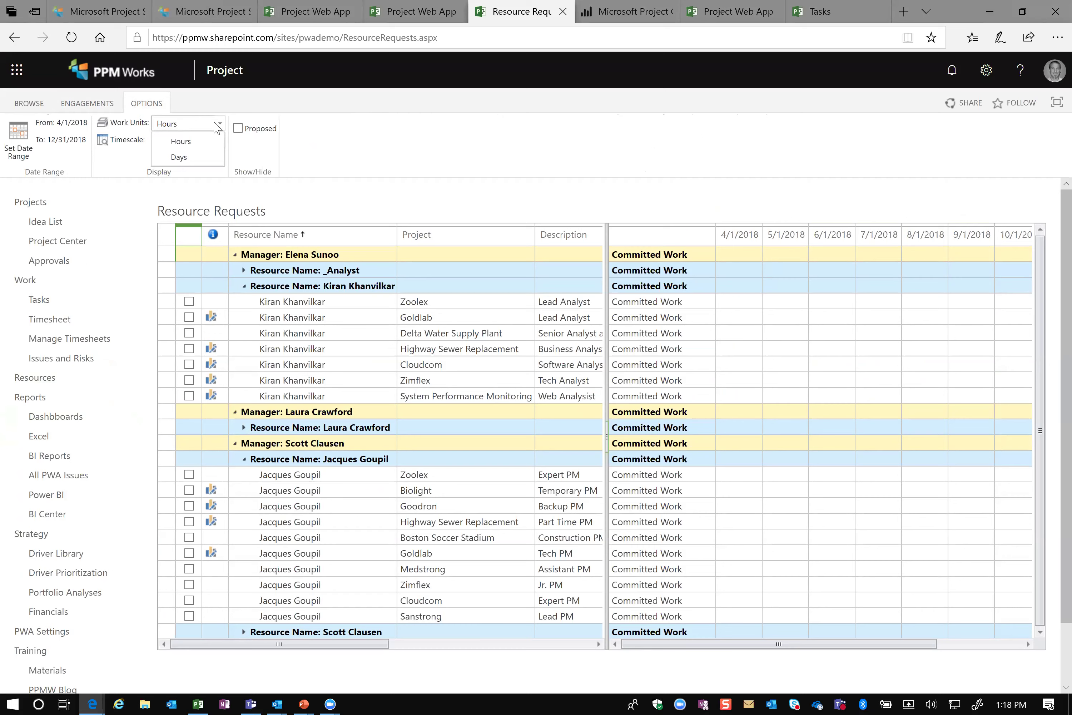
click(203, 142)
click(220, 141)
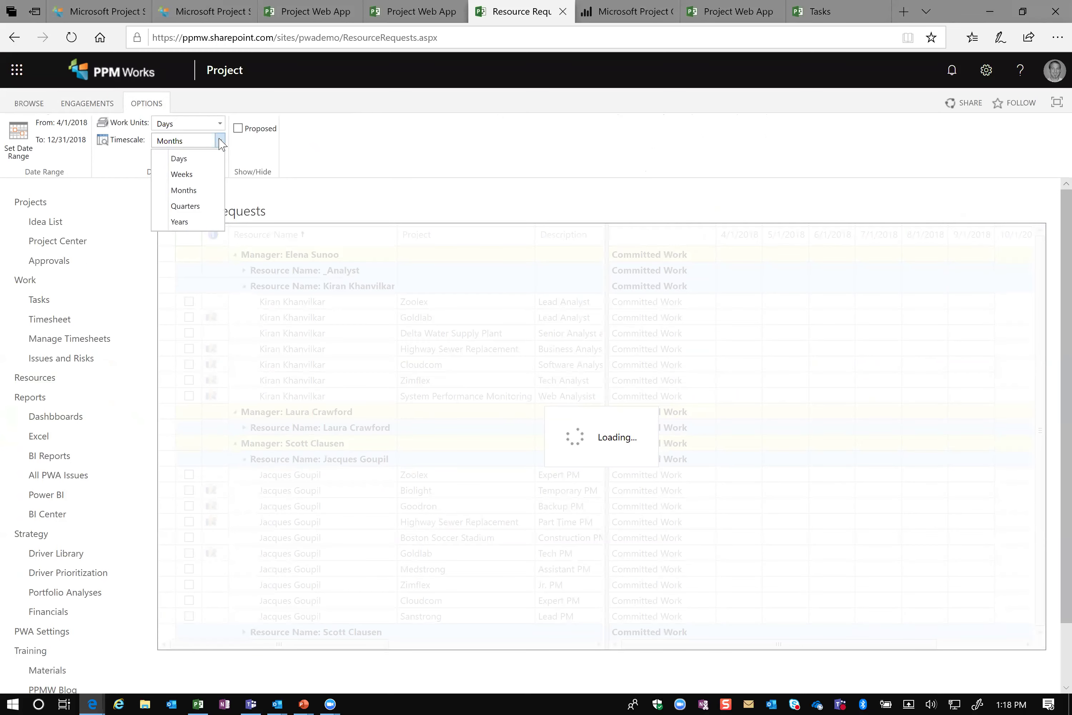
click(202, 190)
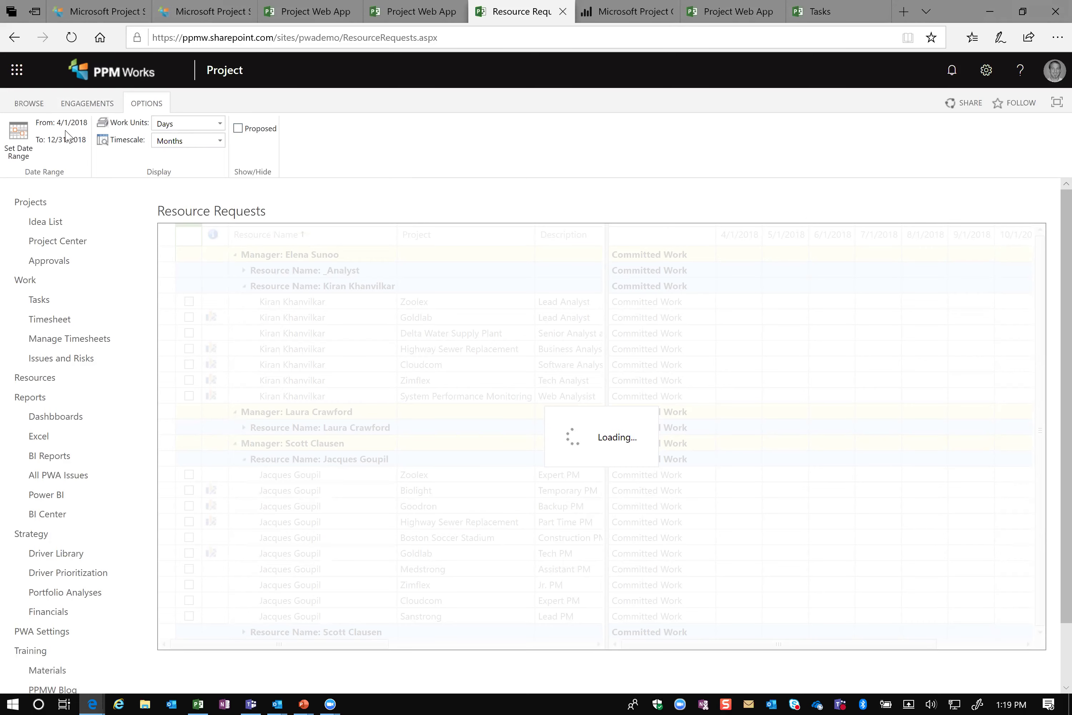
- Return to the engagement options and expand the second resource under the first manager and the first resource under the third manager
click(87, 105)
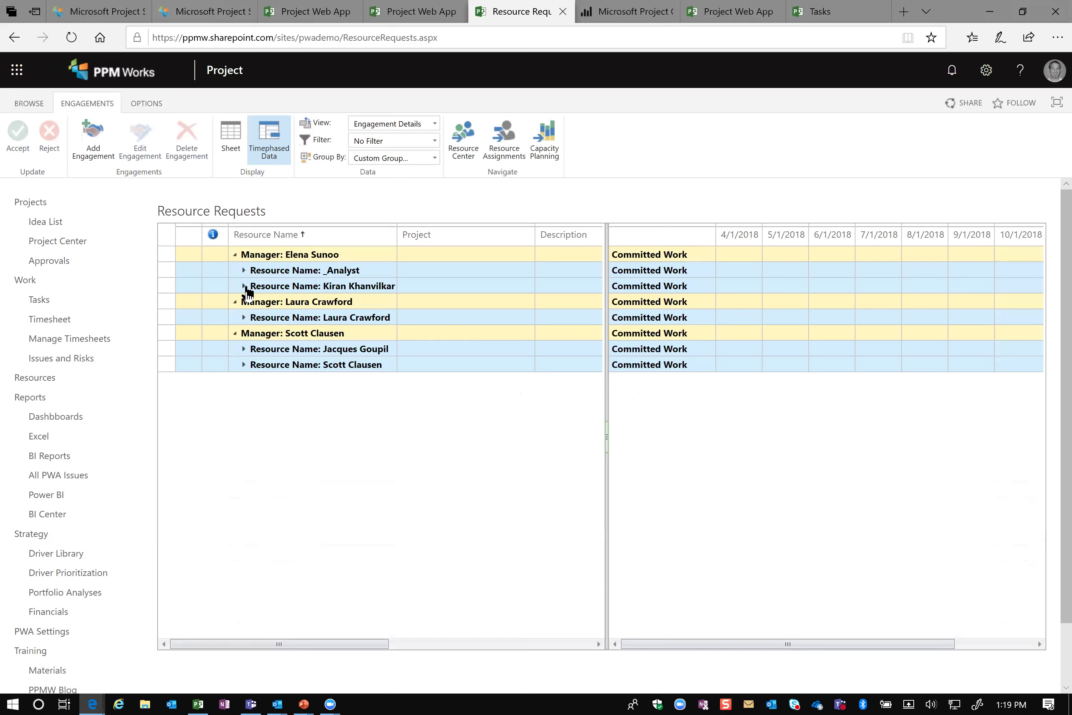
click(243, 286)
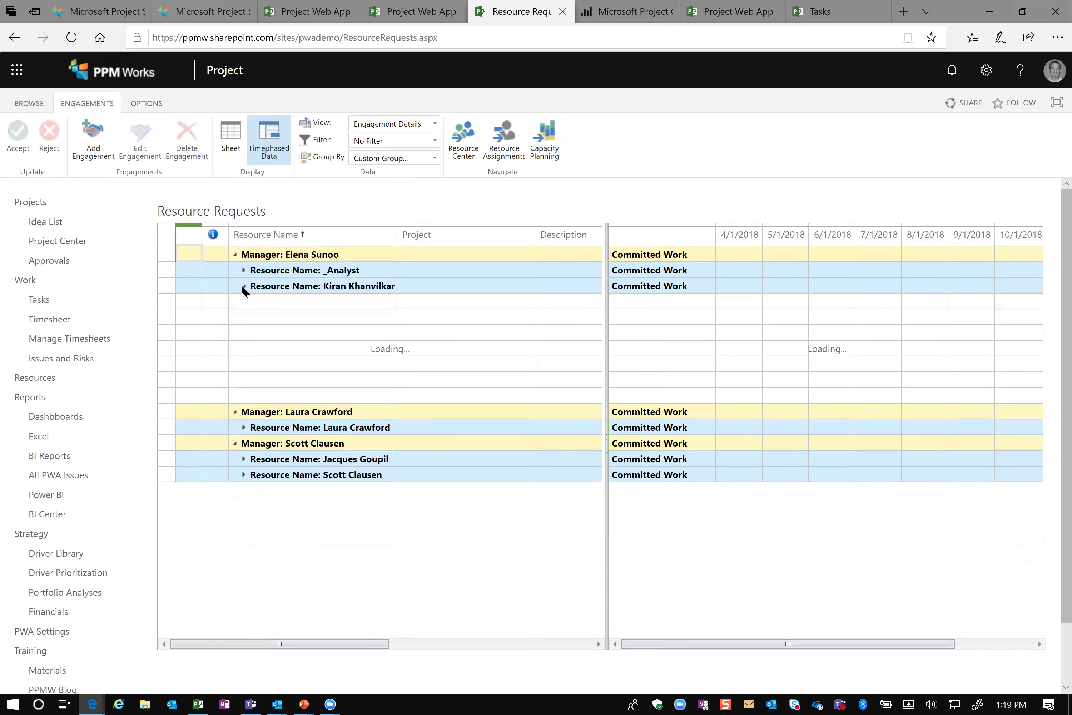
click(244, 459)
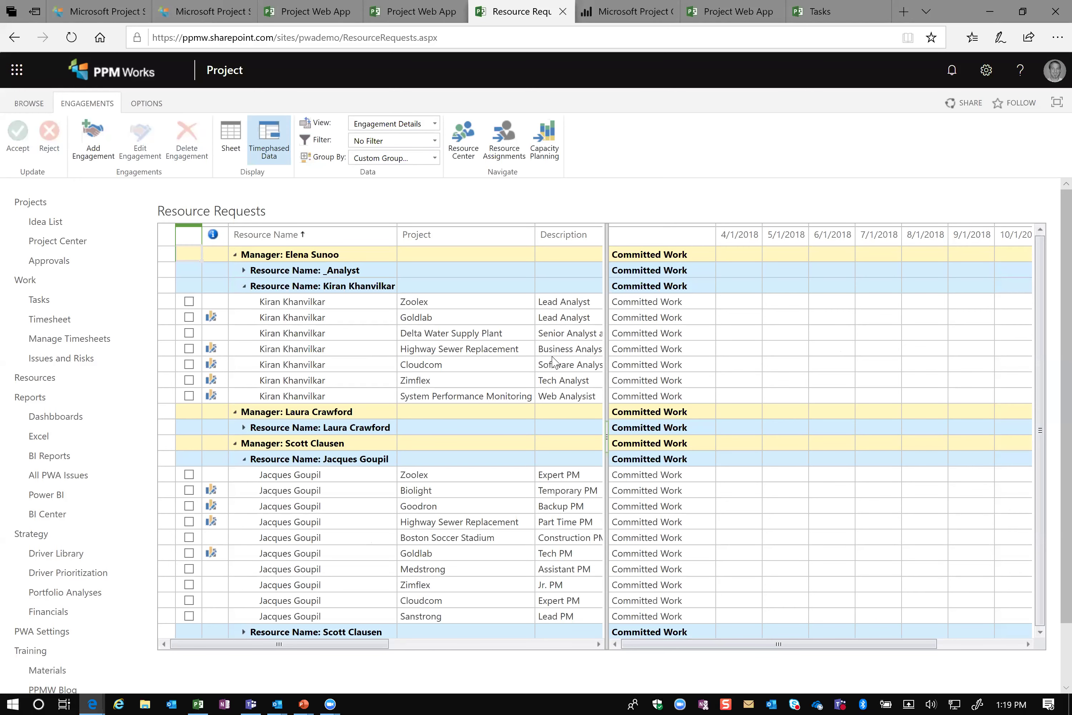
- Review the first expanded resource's projects and widen the engagement grid to show the Requester and State columns
click(456, 304)
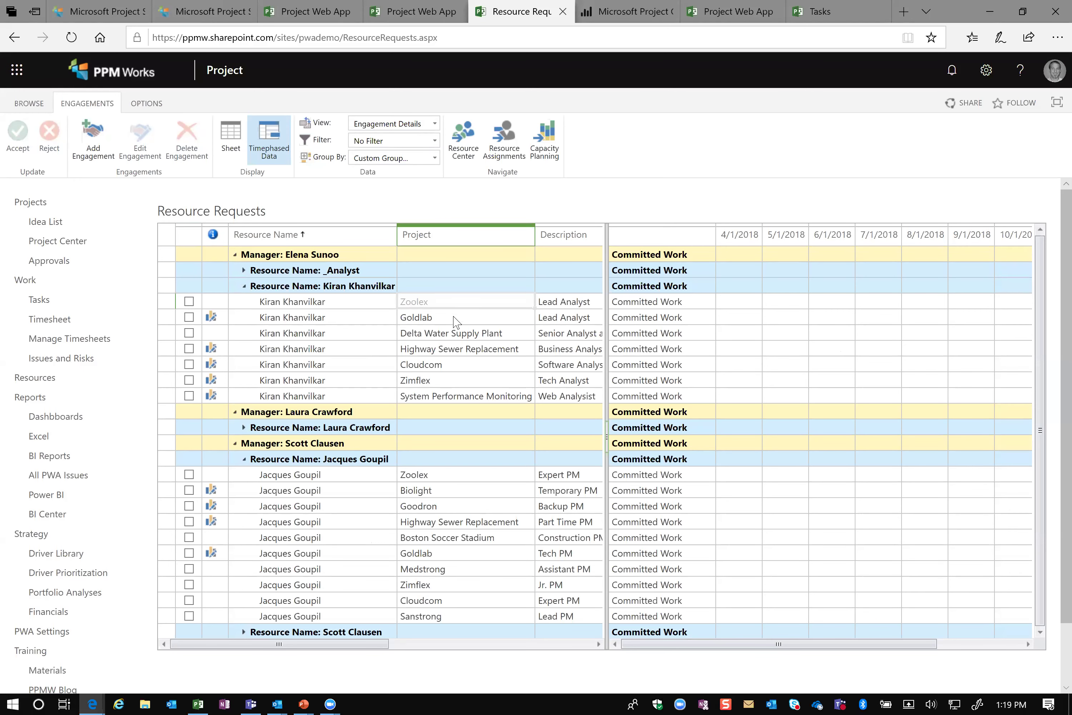
click(447, 350)
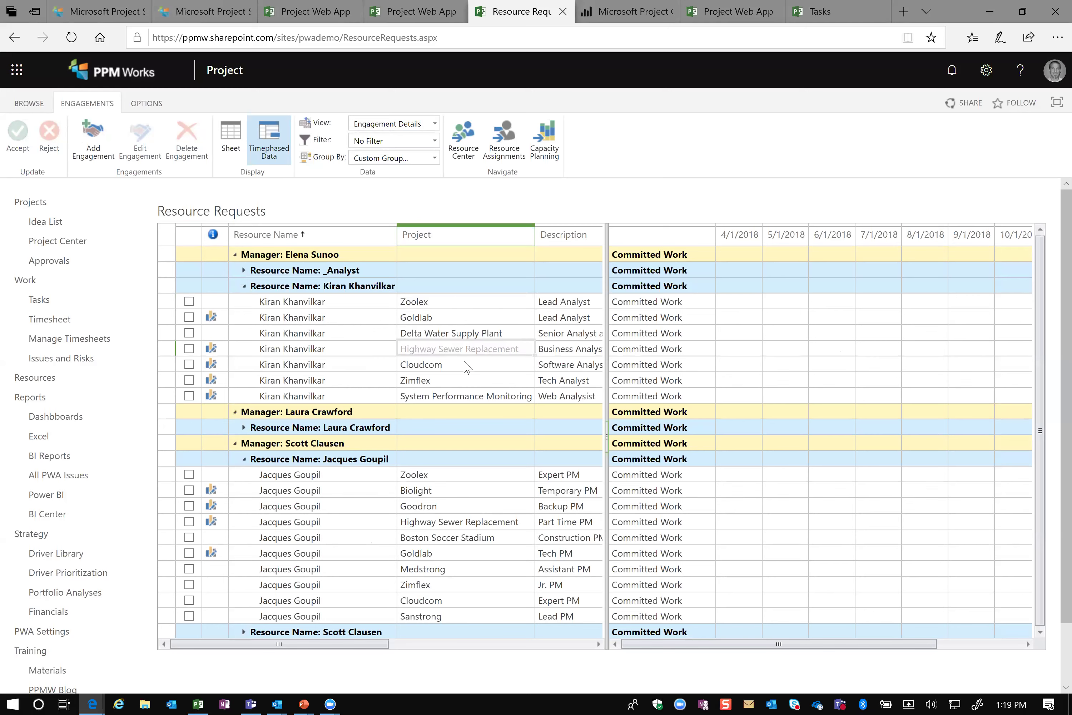
drag(645, 269, 718, 272)
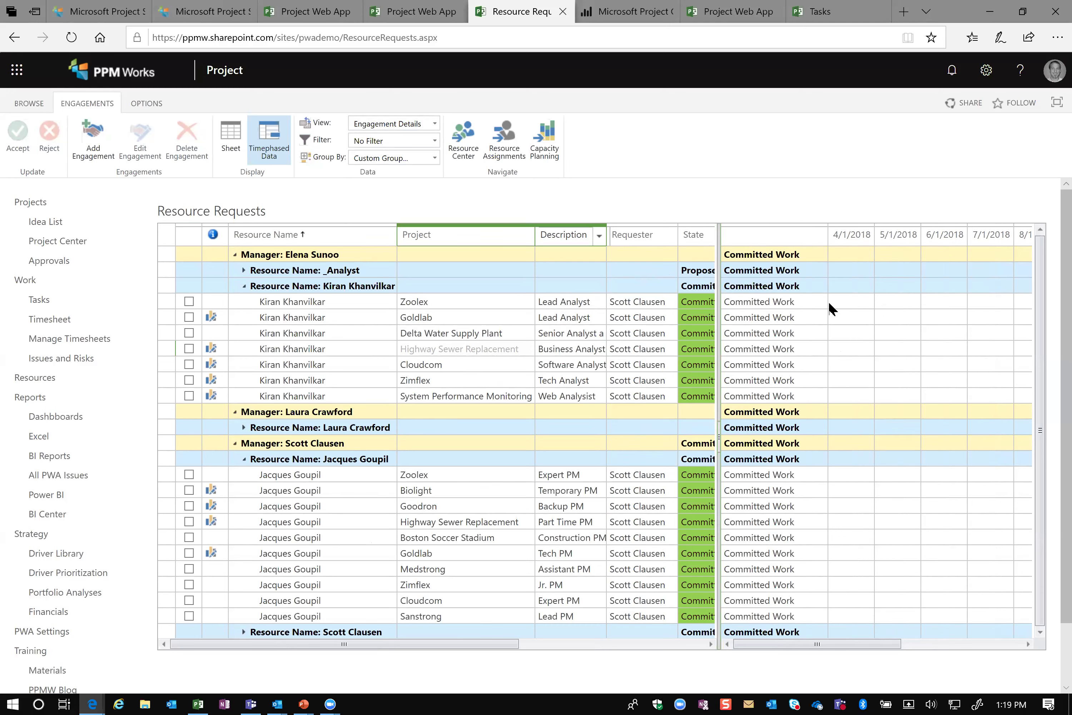
- Enter 5 days of committed work for April 2018 on the first expanded resource's Goldlab engagement
click(867, 322)
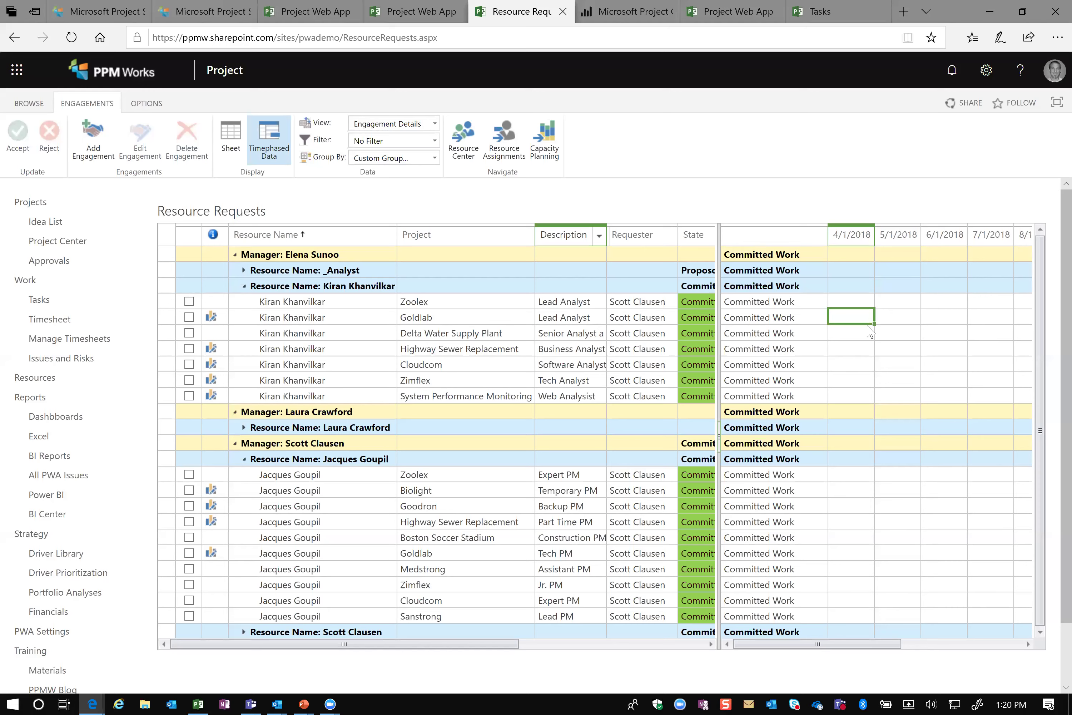
text(5)
key(Return)
- Enter 10d of committed work for each month from May to July 2018 on Delta Water Supply Plant, and narrow the engagement grid
click(903, 331)
text(10d)
drag(918, 339, 995, 342)
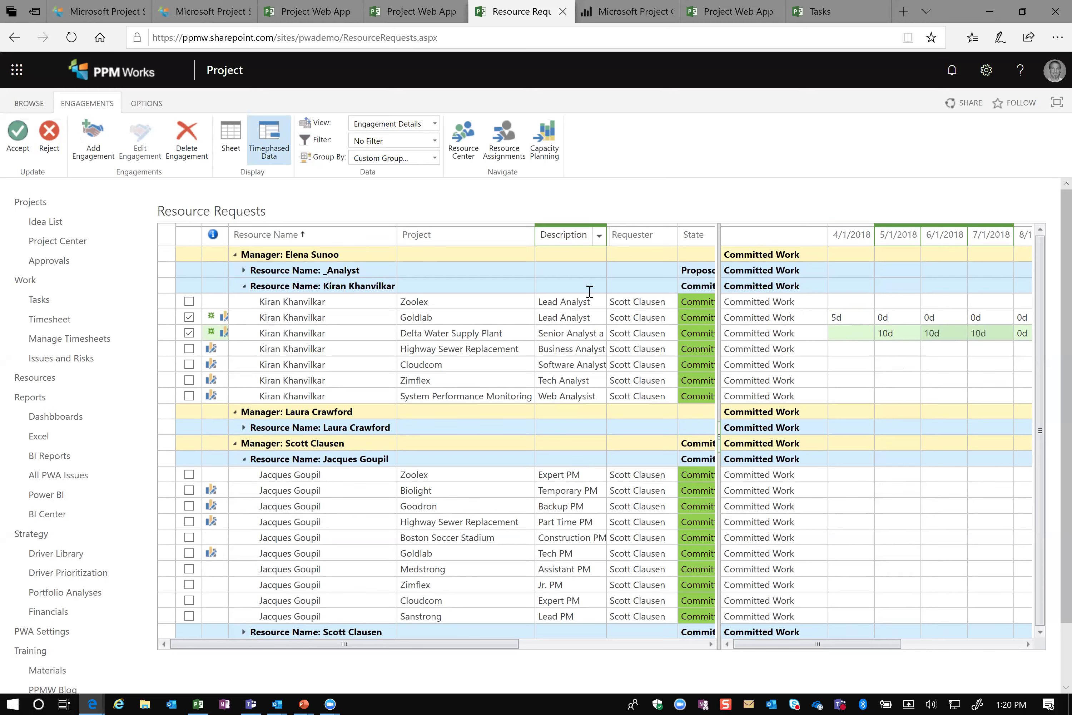
drag(717, 279, 663, 284)
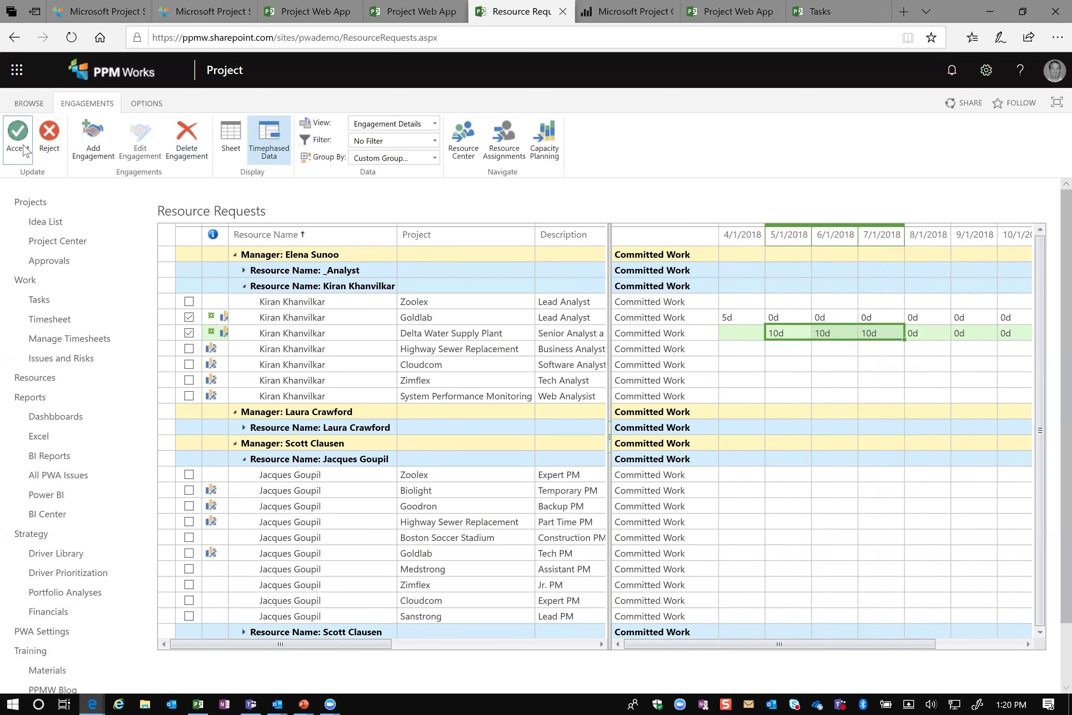
- Start a new engagement for the _Analyst resource on the Zoolex project
click(91, 151)
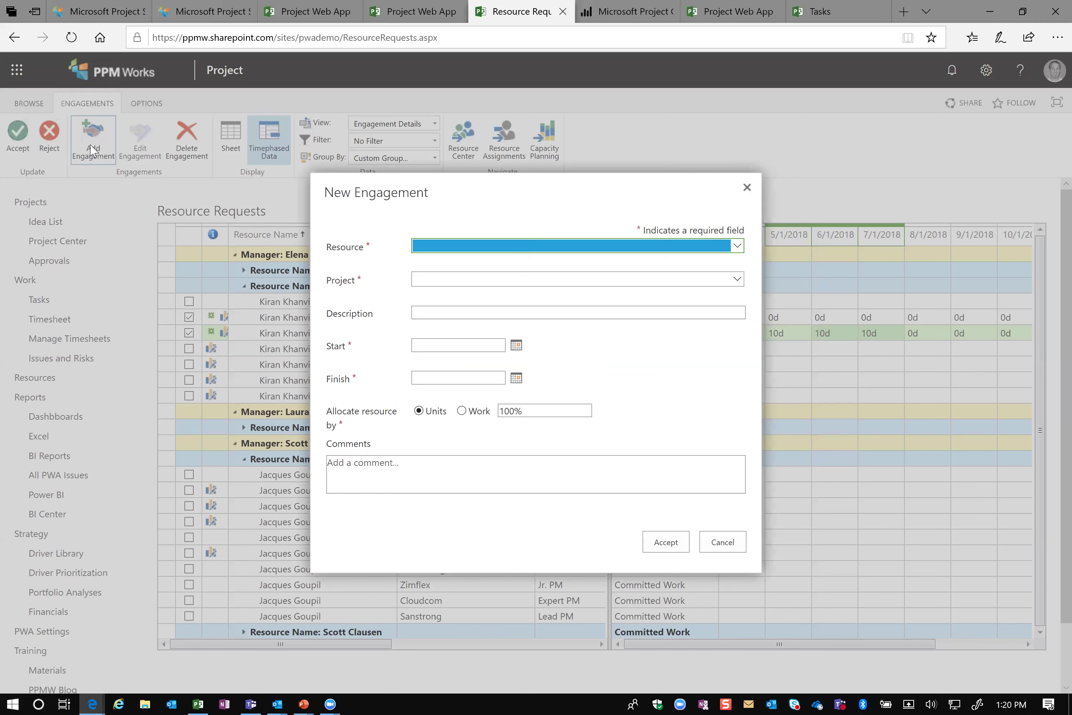
click(734, 246)
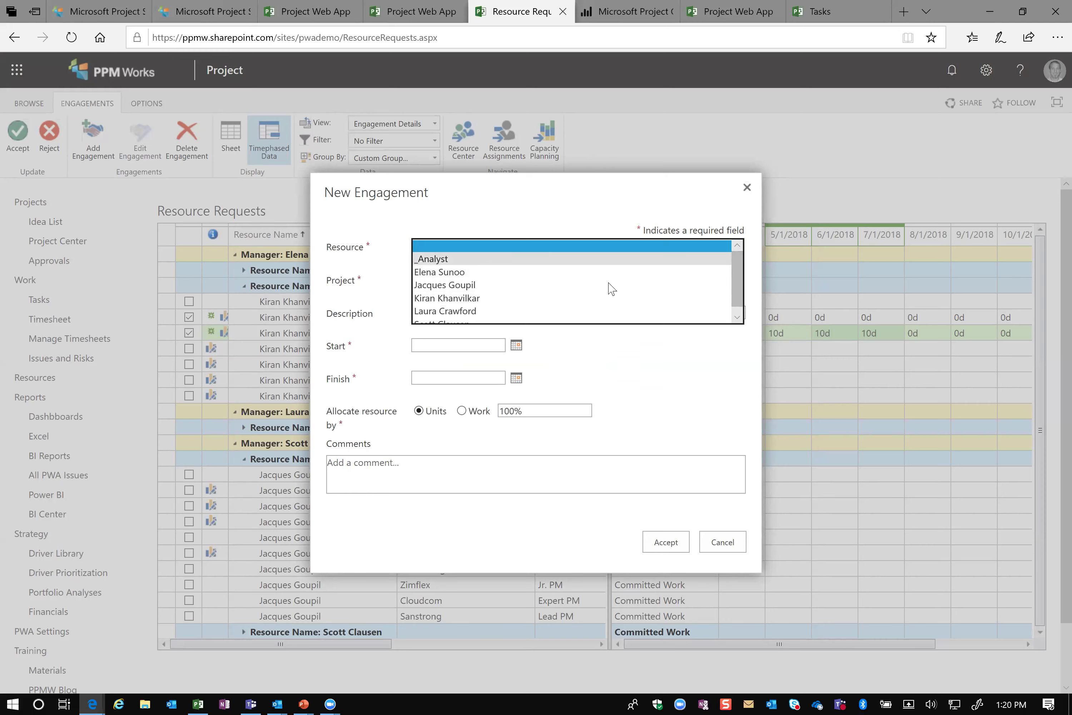
click(496, 262)
click(468, 281)
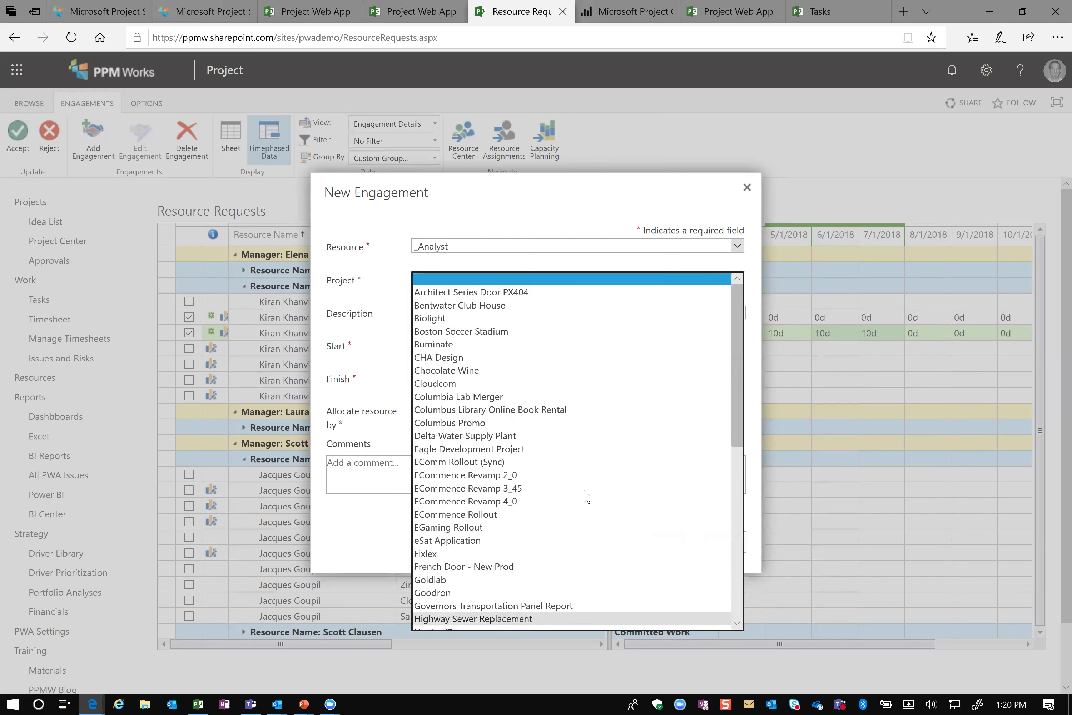
drag(737, 413, 733, 575)
click(428, 623)
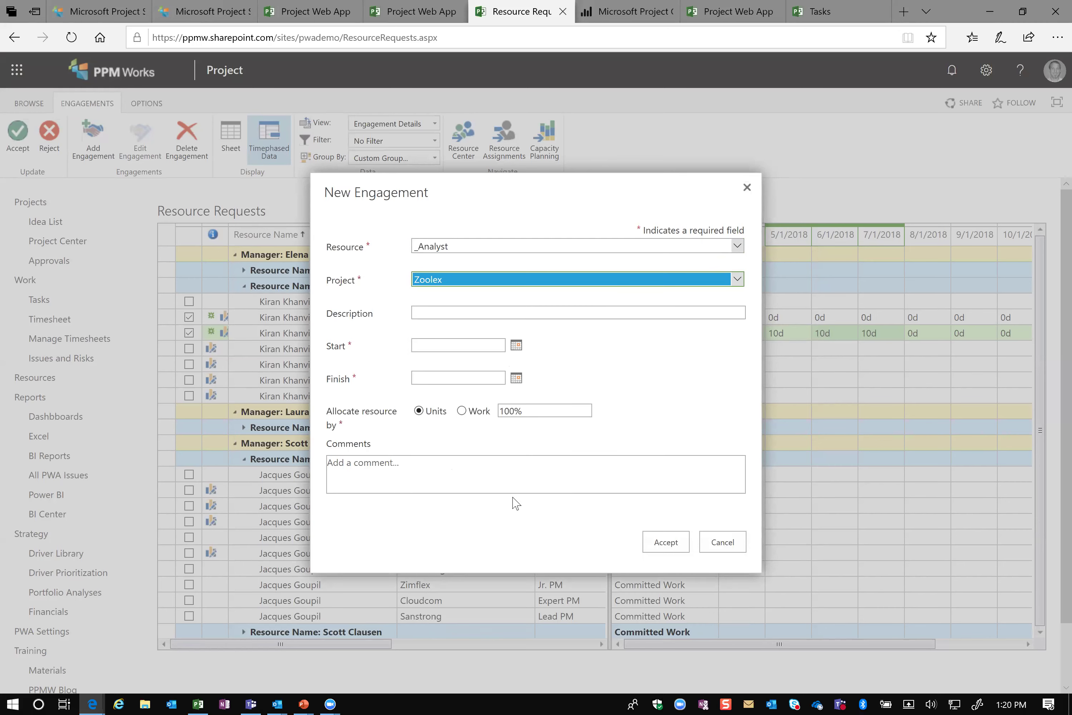
click(431, 315)
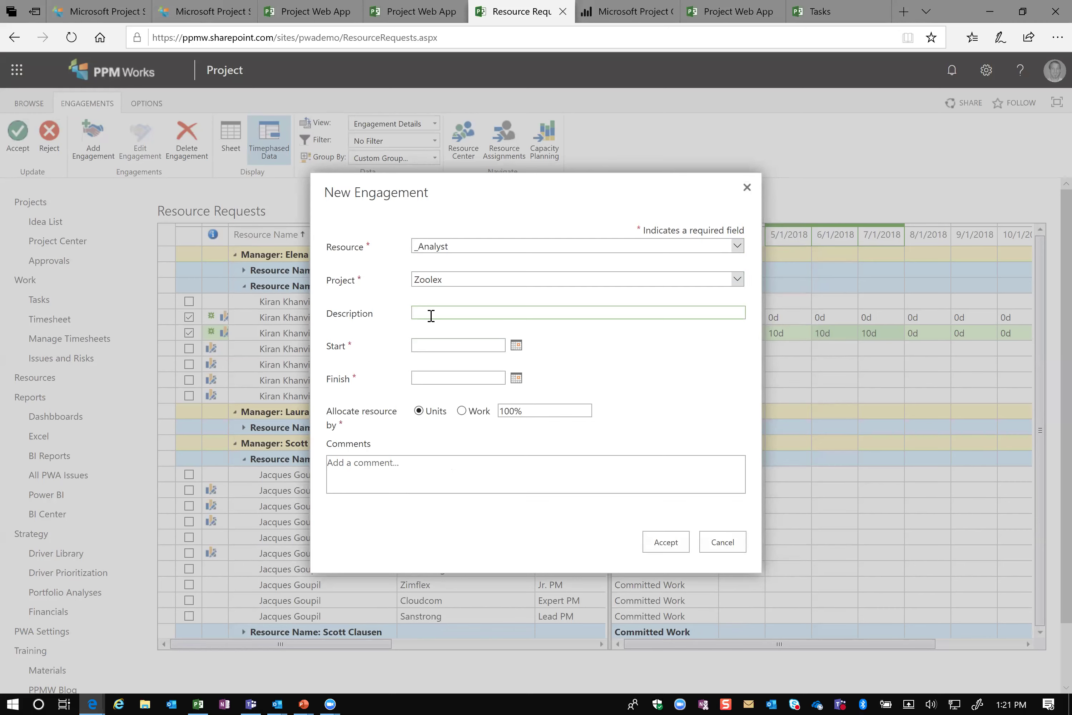
text(@no teir)
key(BackSpace)
key(BackSpace)
key(BackSpace)
key(BackSpace)
text(ier BA with GIS experiense)
key(BackSpace)
key(BackSpace)
text(ce)
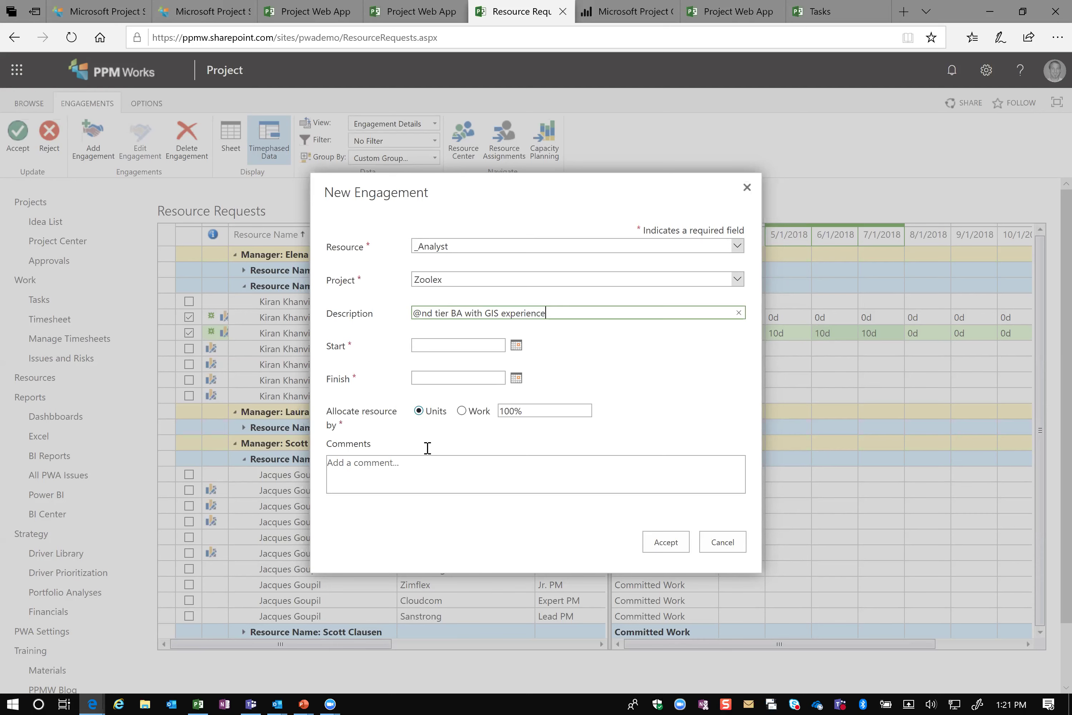
- Comment that it would be nice to get a particular person by first name, and correct the description's opening to "2nd"
click(419, 471)
text(Would be nice to ha)
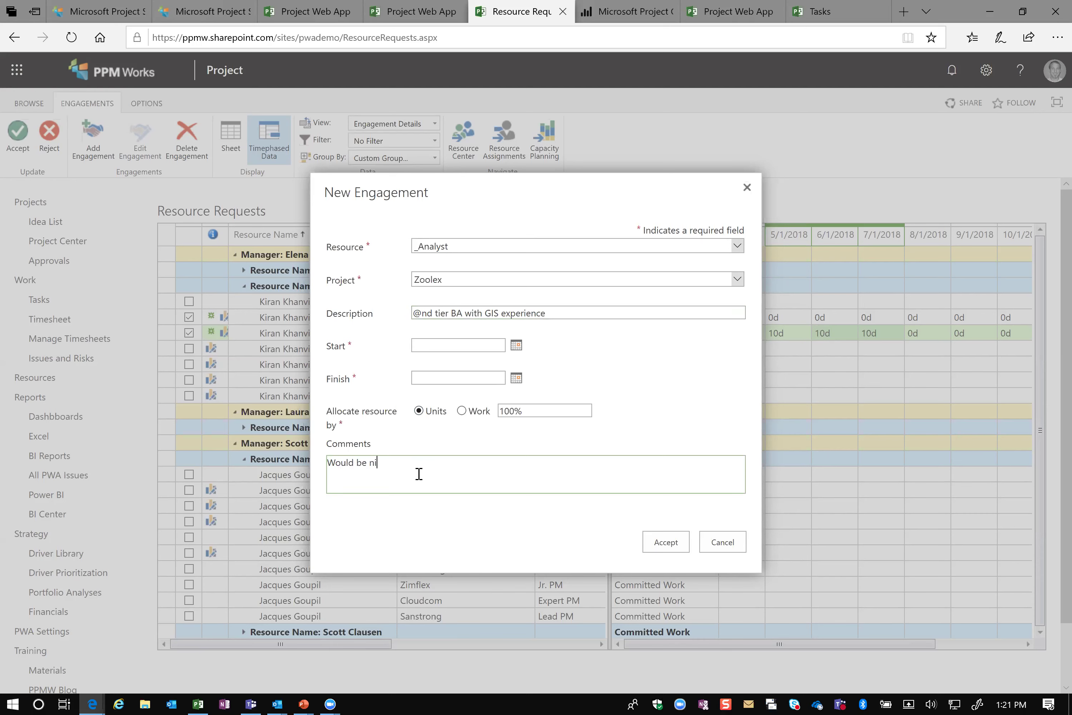
key(BackSpace)
key(BackSpace)
text(get Paula)
click(418, 311)
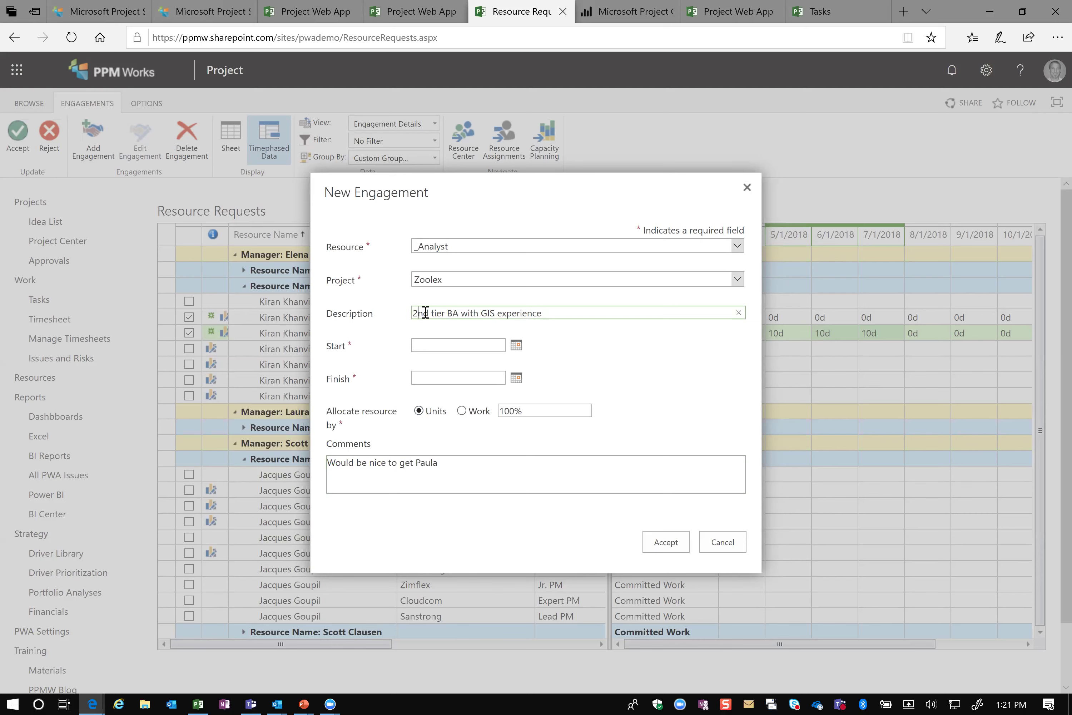
- Set the engagement's start date to 4/1/2019 and allocate the resource by Units with a value of 25
click(513, 350)
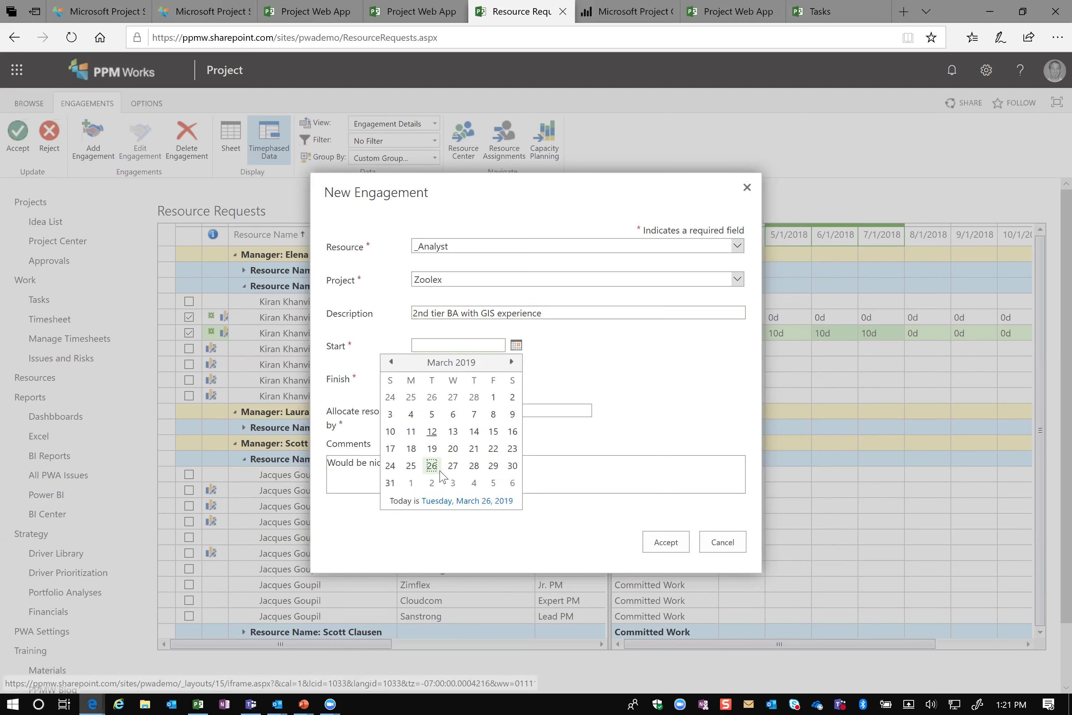
click(411, 482)
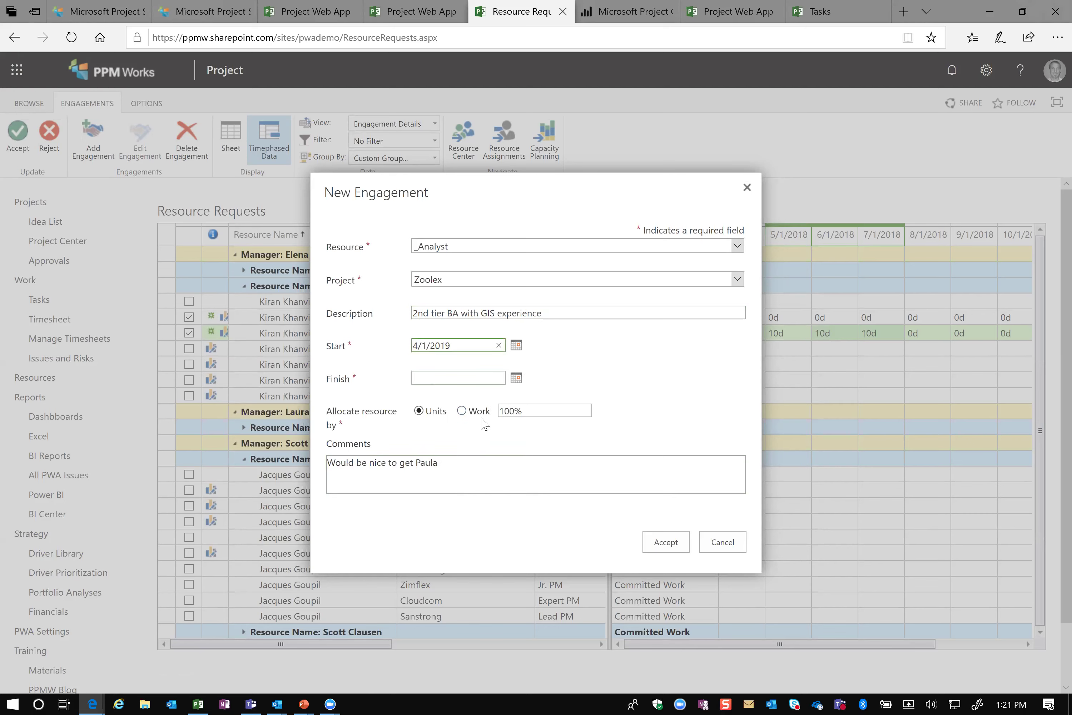
click(462, 410)
click(418, 410)
text(100%)
key(ctrl+a)
key(BackSpace)
text(25)
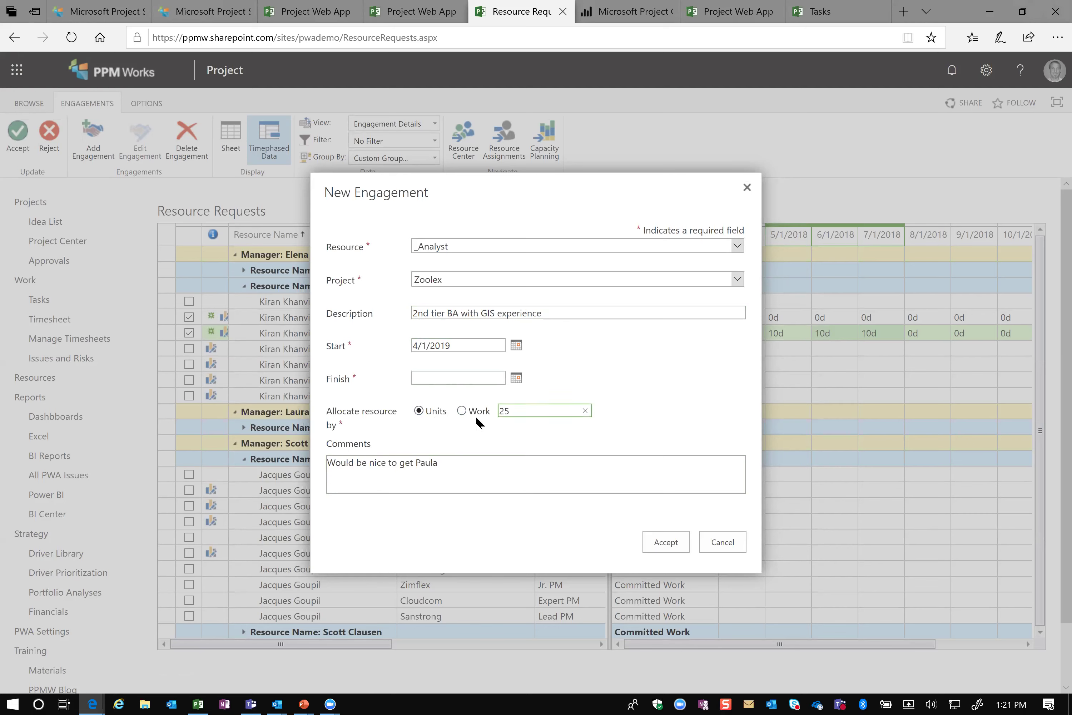
click(467, 471)
- Set the engagement's finish date to 4/30/2019 and accept the new engagement
click(516, 378)
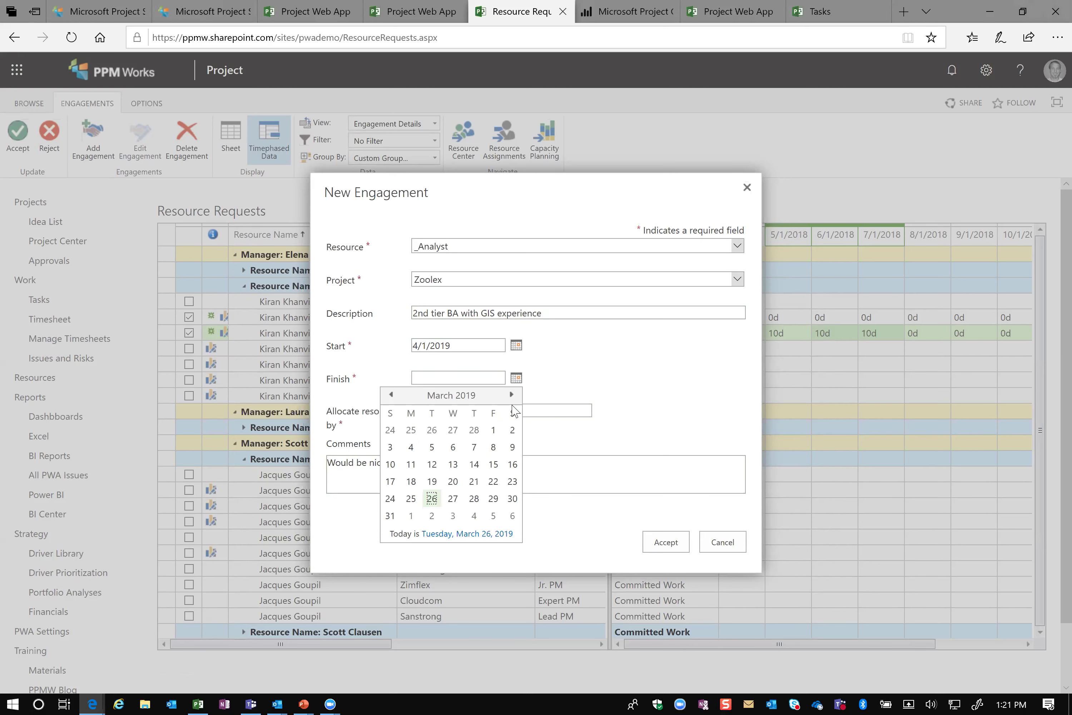
click(511, 395)
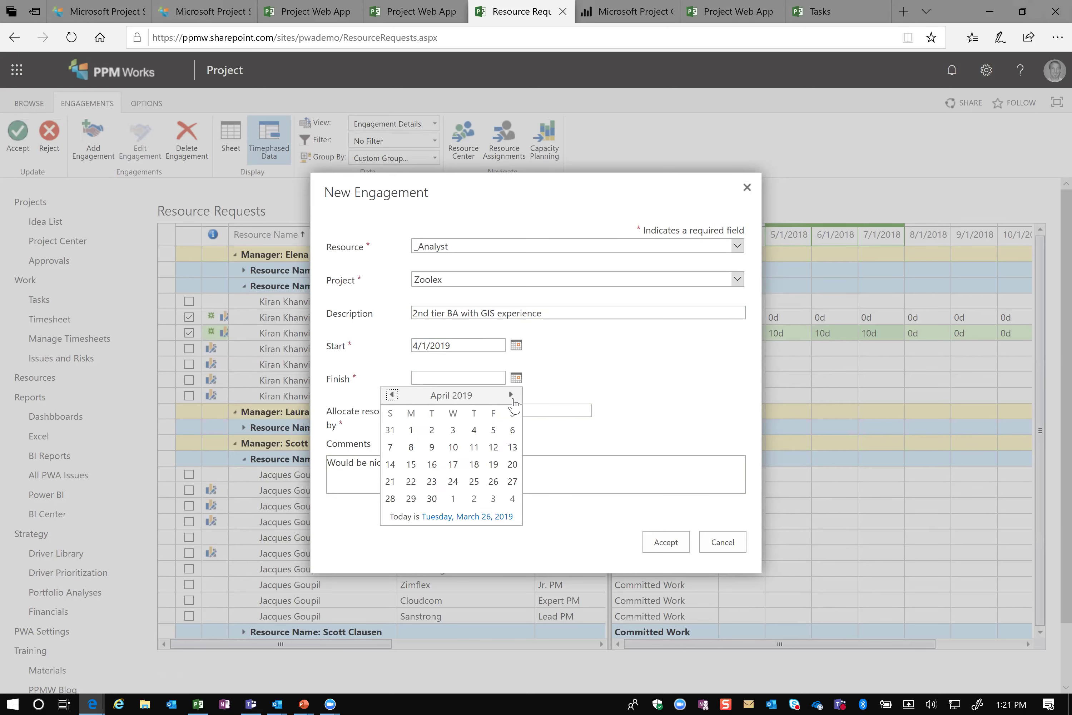
click(423, 497)
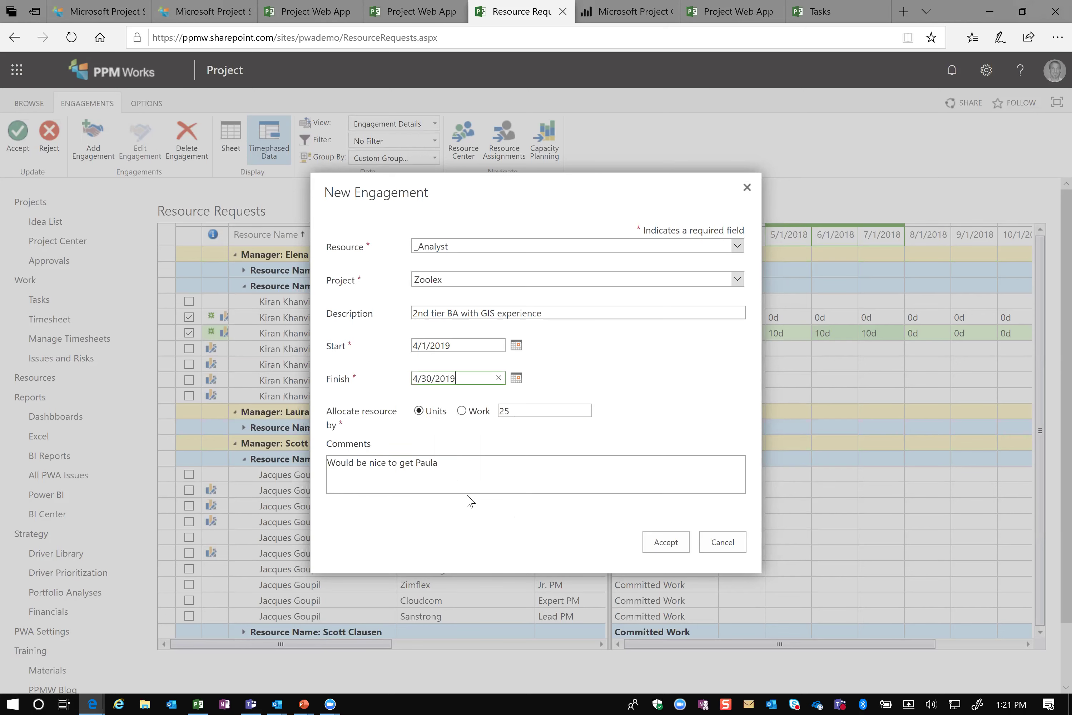
click(657, 538)
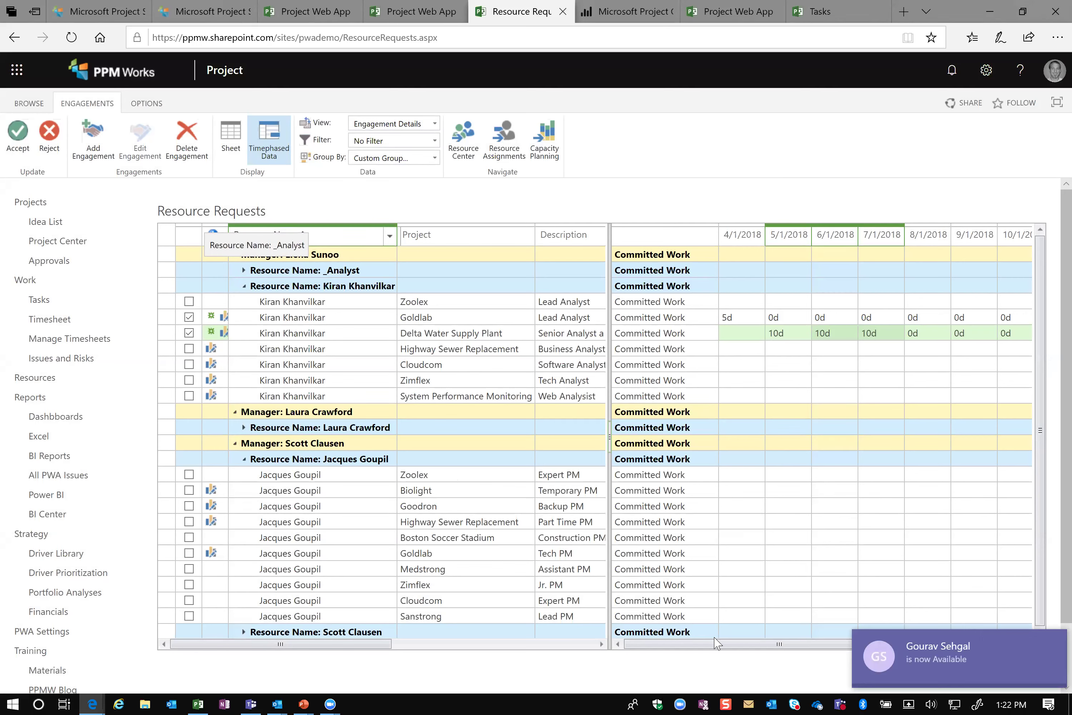
- Expand the _Analyst group in the resource requests to check its engagements
click(1046, 645)
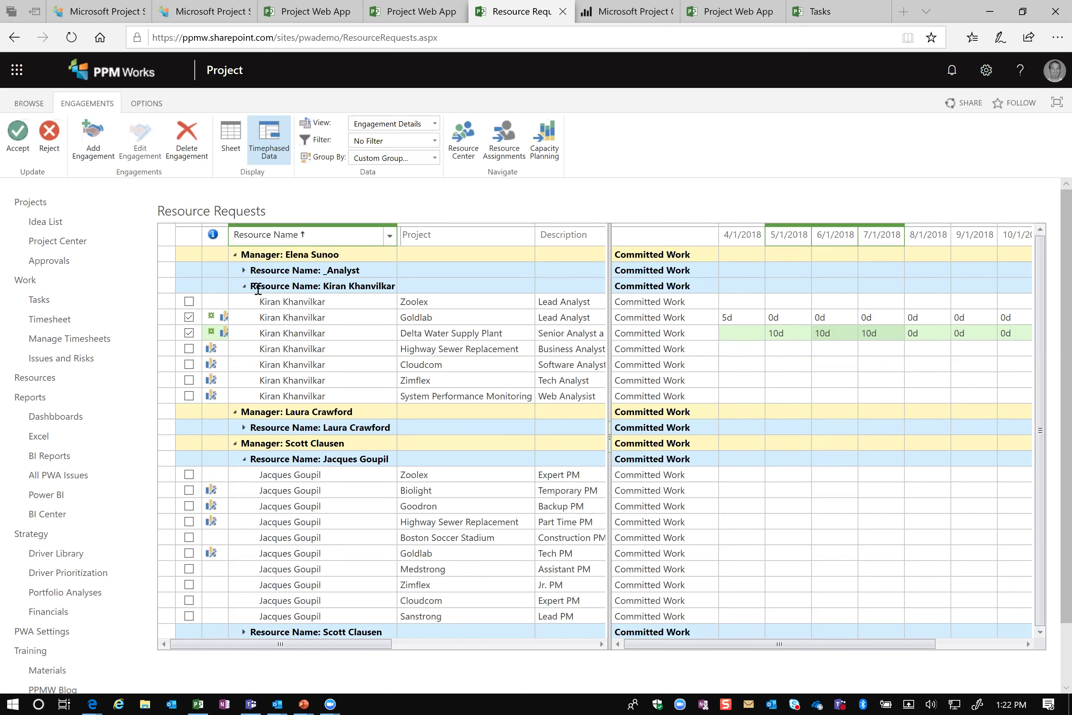
click(244, 271)
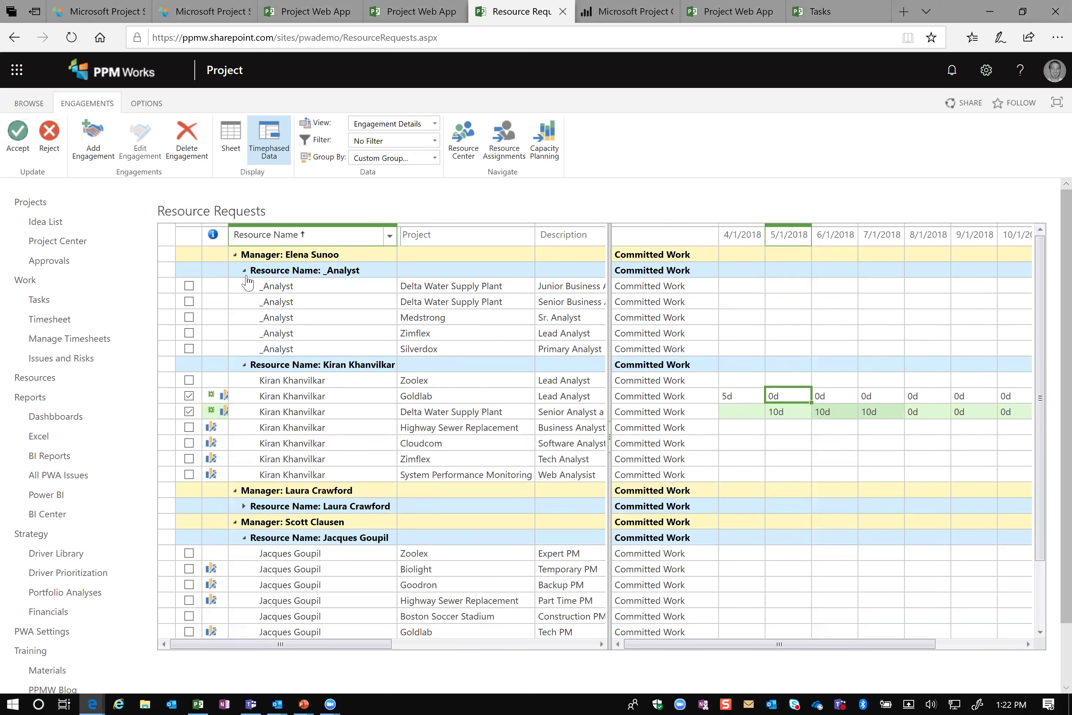
click(244, 270)
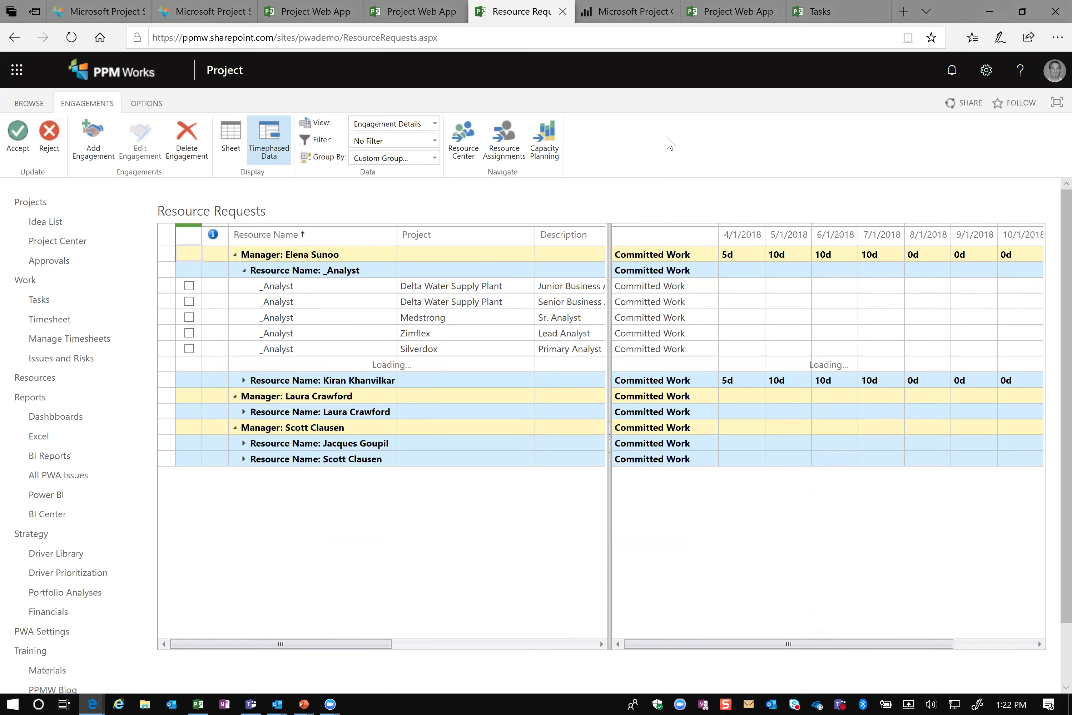
- Open Capacity Planning from the resource requests, agreeing to leave the page
click(728, 18)
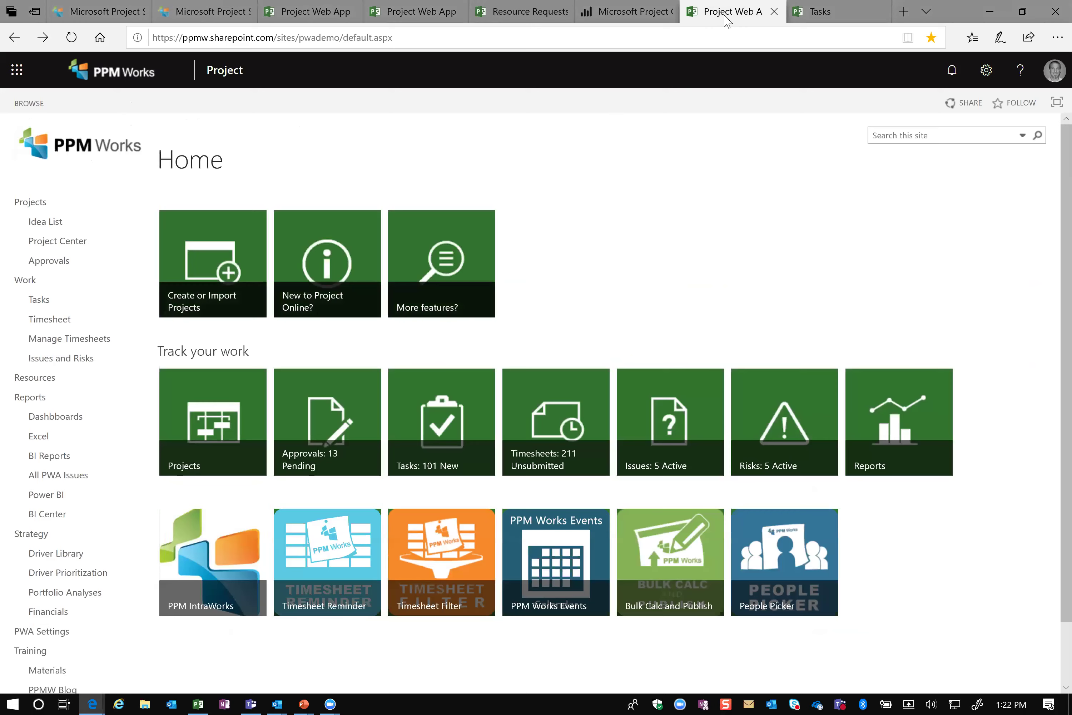
click(494, 19)
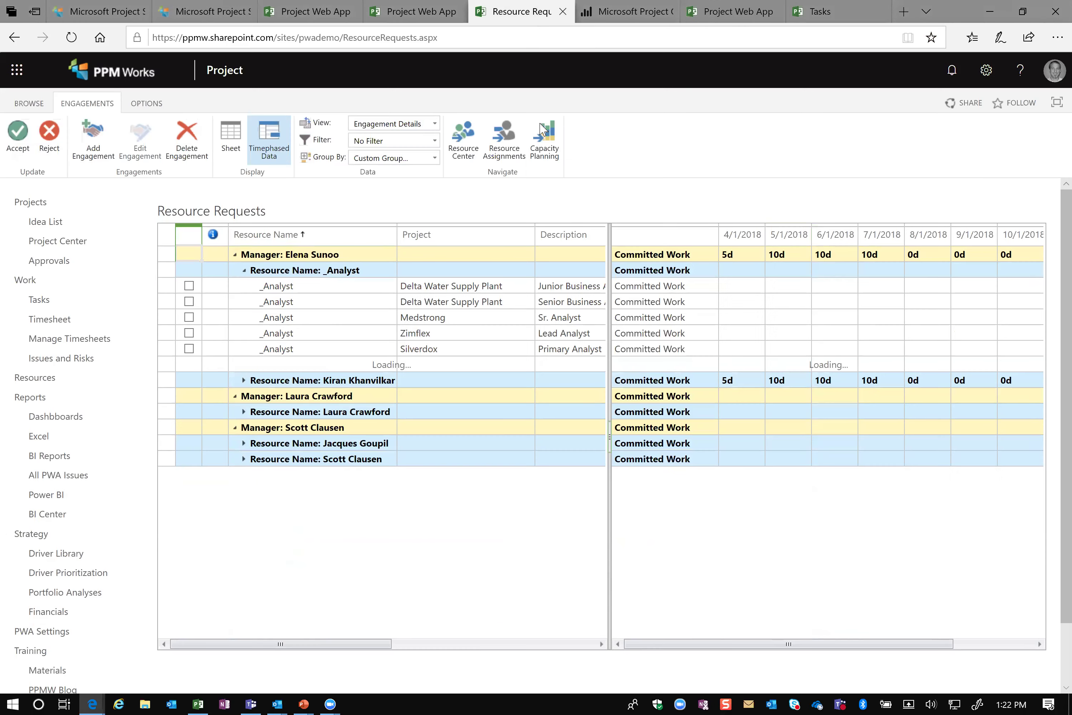
click(544, 151)
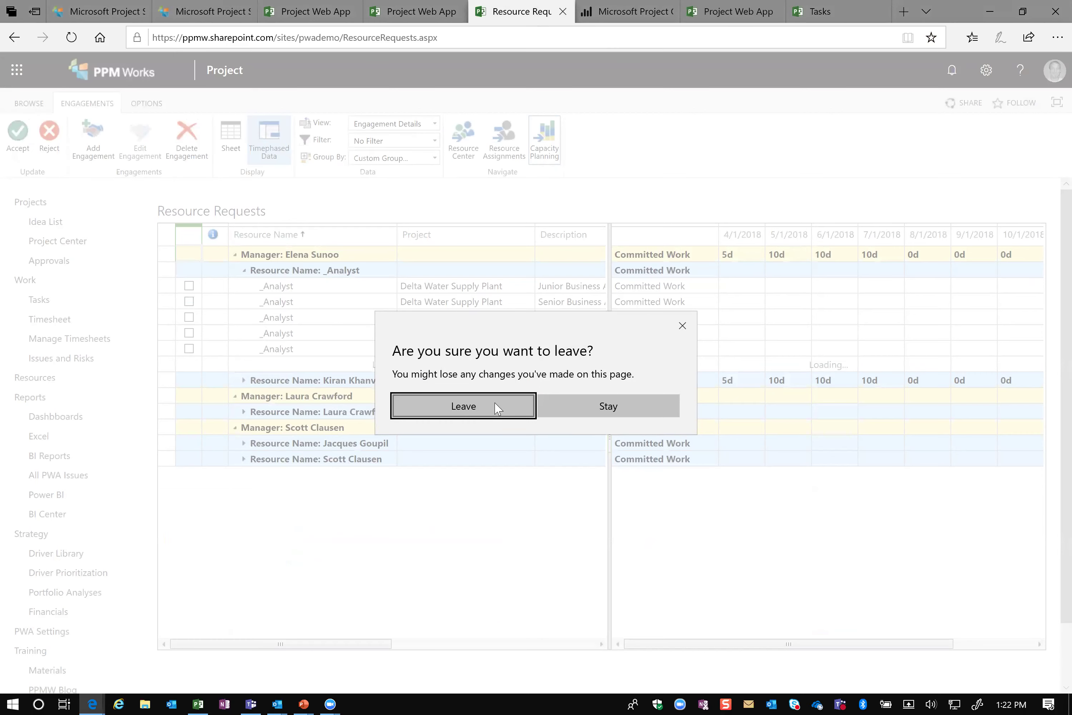
click(493, 415)
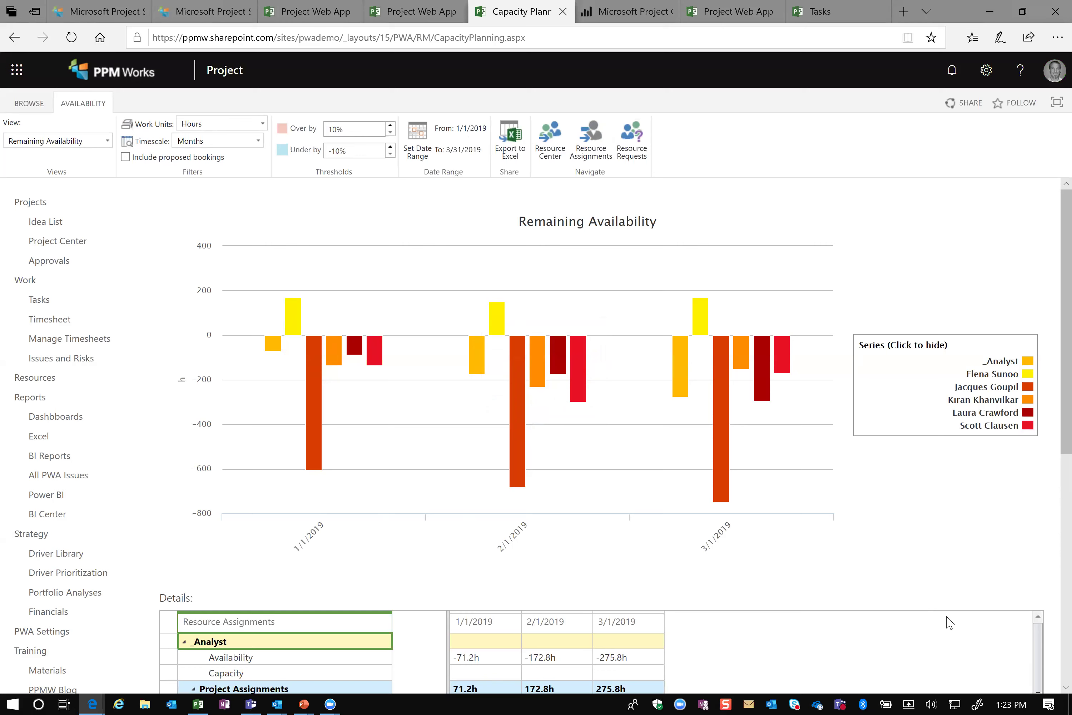
- Examine the Remaining Availability chart and its assignment details, collapse the _Analyst group and show the available capacity views
mouse_move(738, 487)
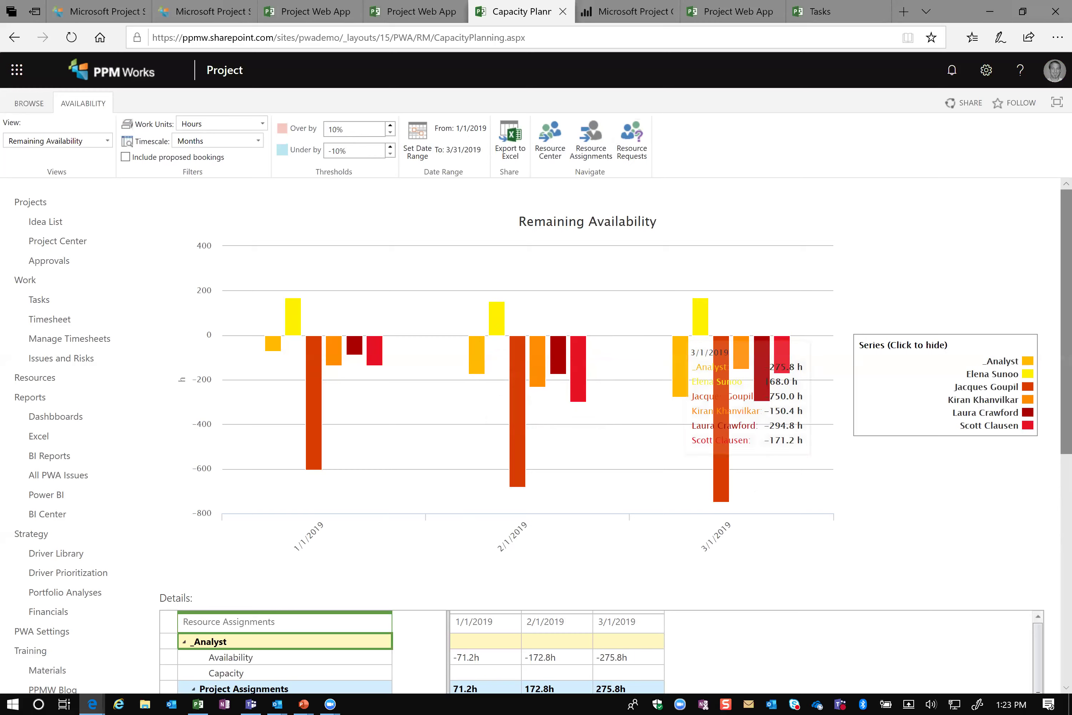
scroll(500, 342, down, 7)
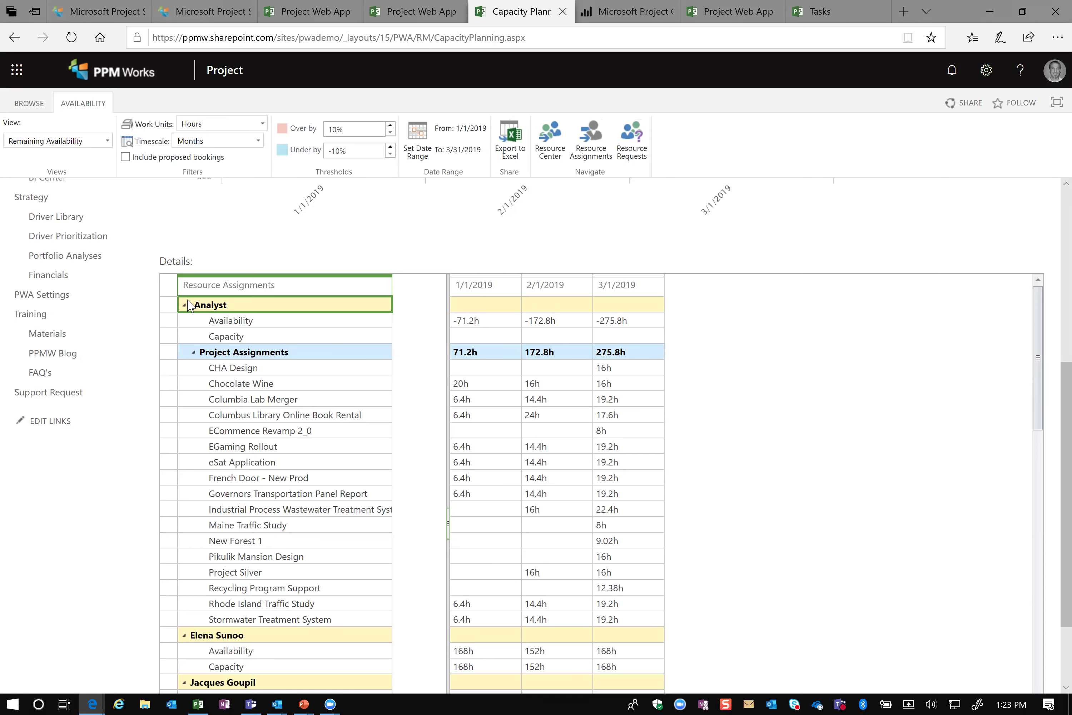
click(184, 306)
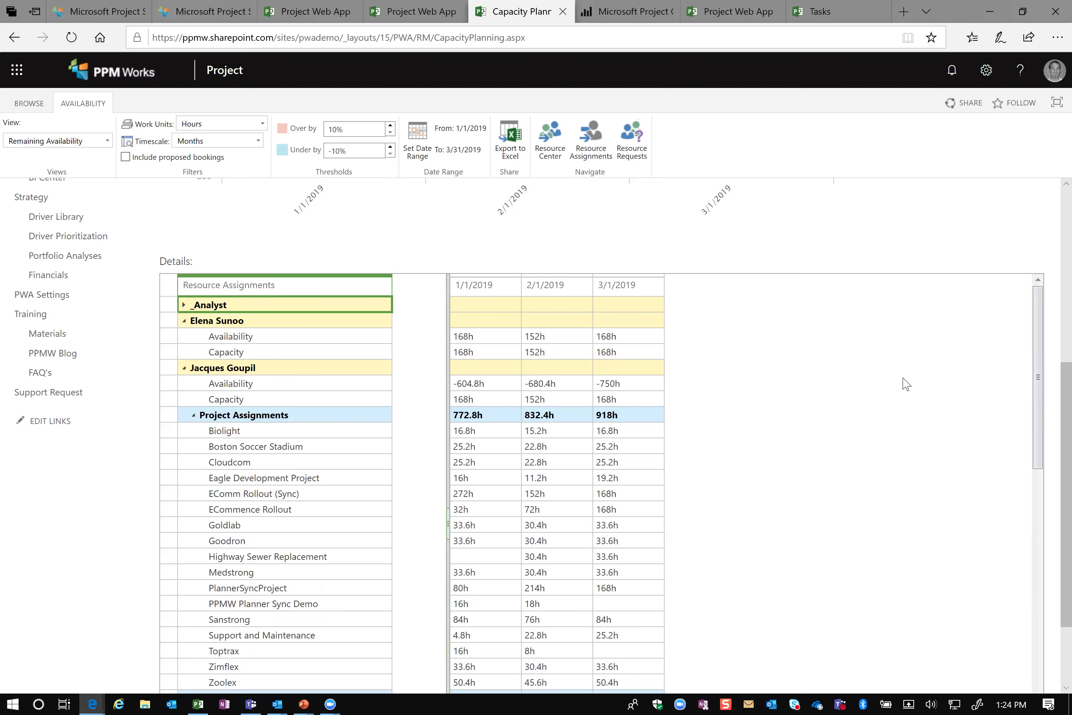
scroll(1047, 205, up, 5)
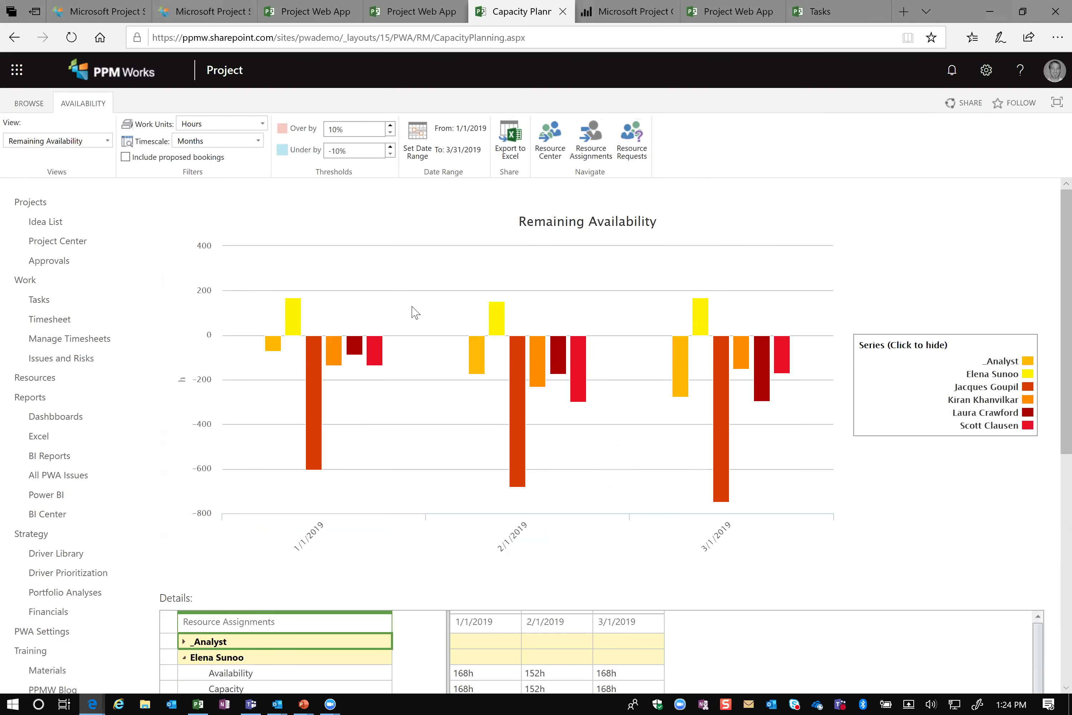
click(106, 141)
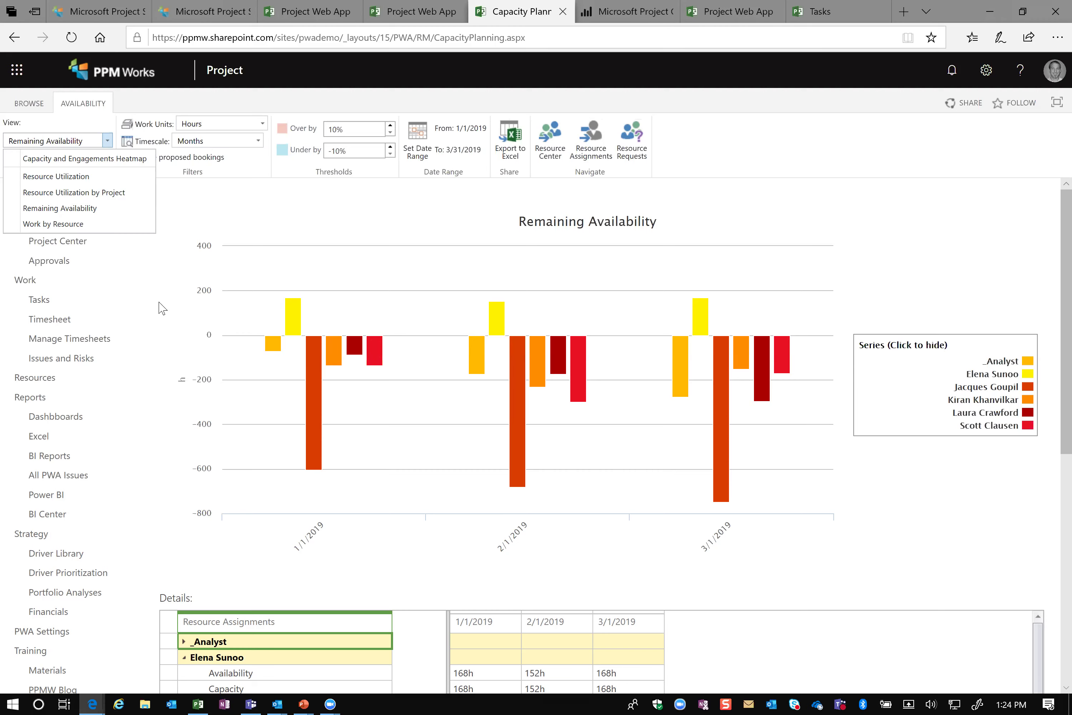
- Switch to Project Professional and try out a new engagement for the _Analyst resource at 50% units, closing it without saving
click(195, 697)
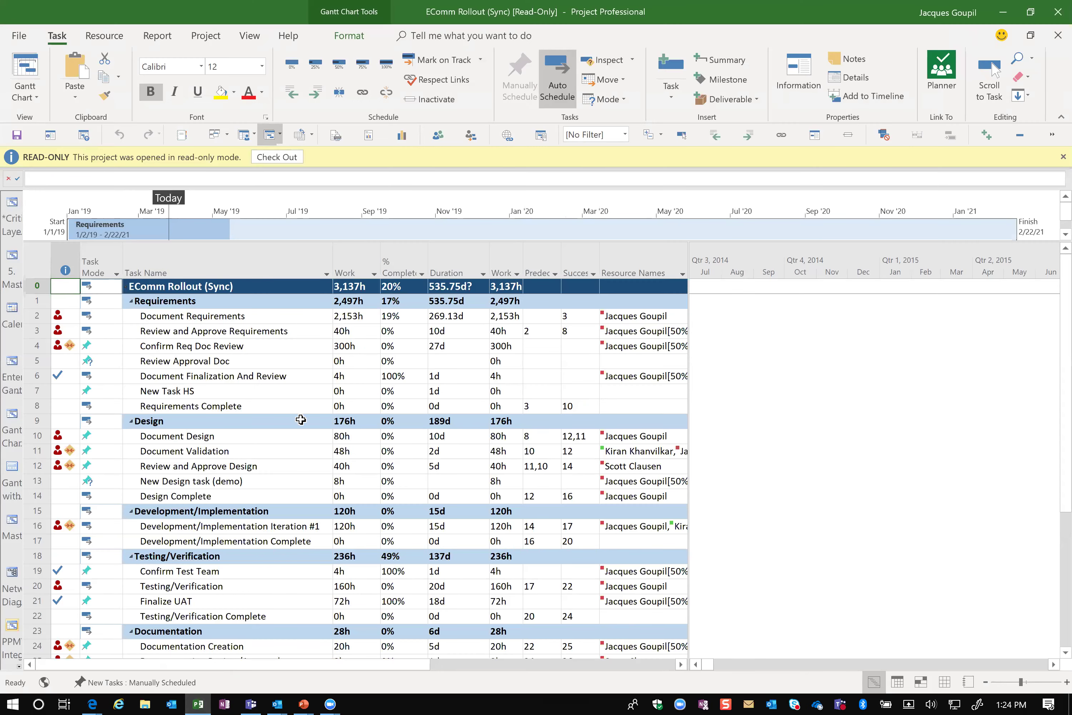
click(114, 41)
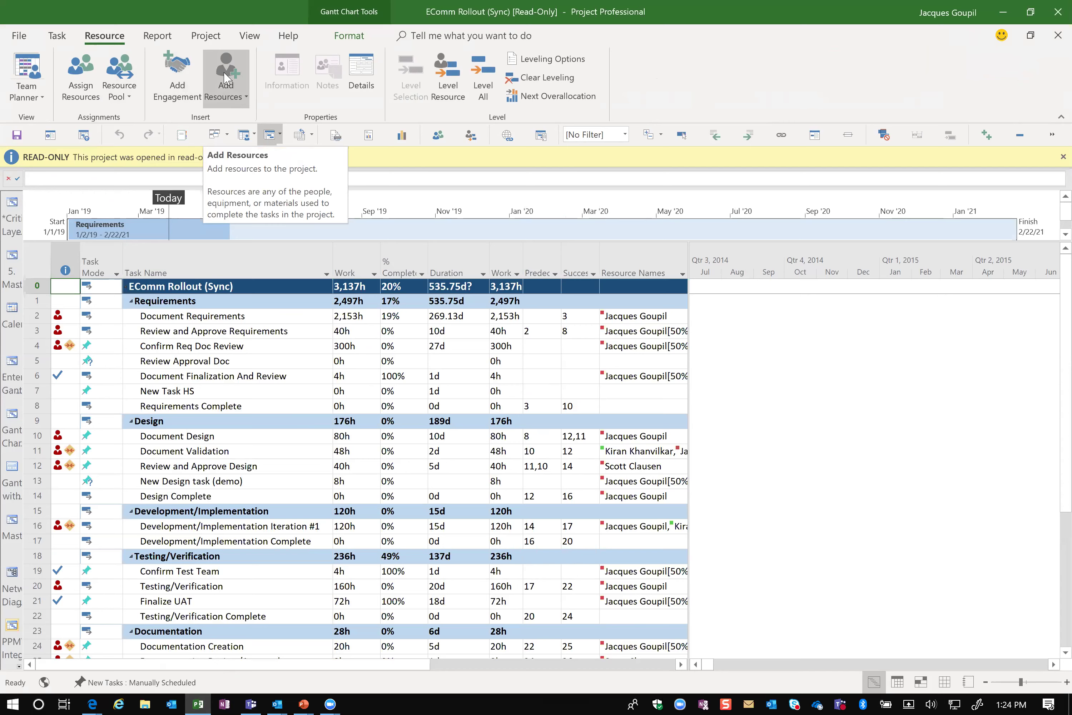
click(184, 94)
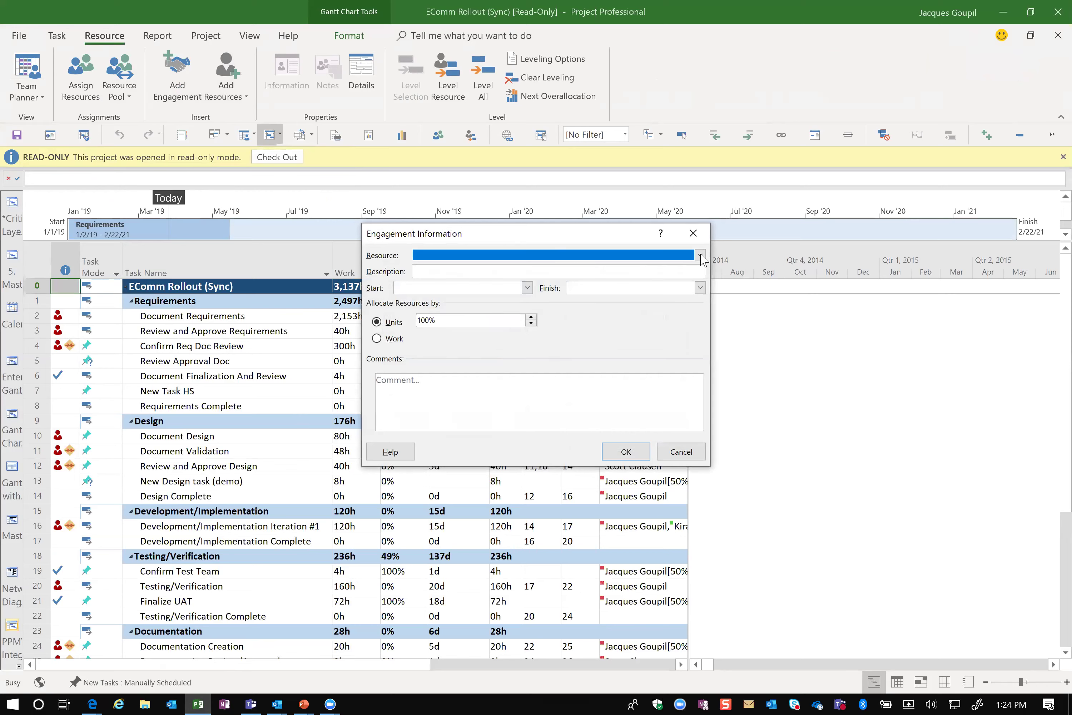
click(700, 256)
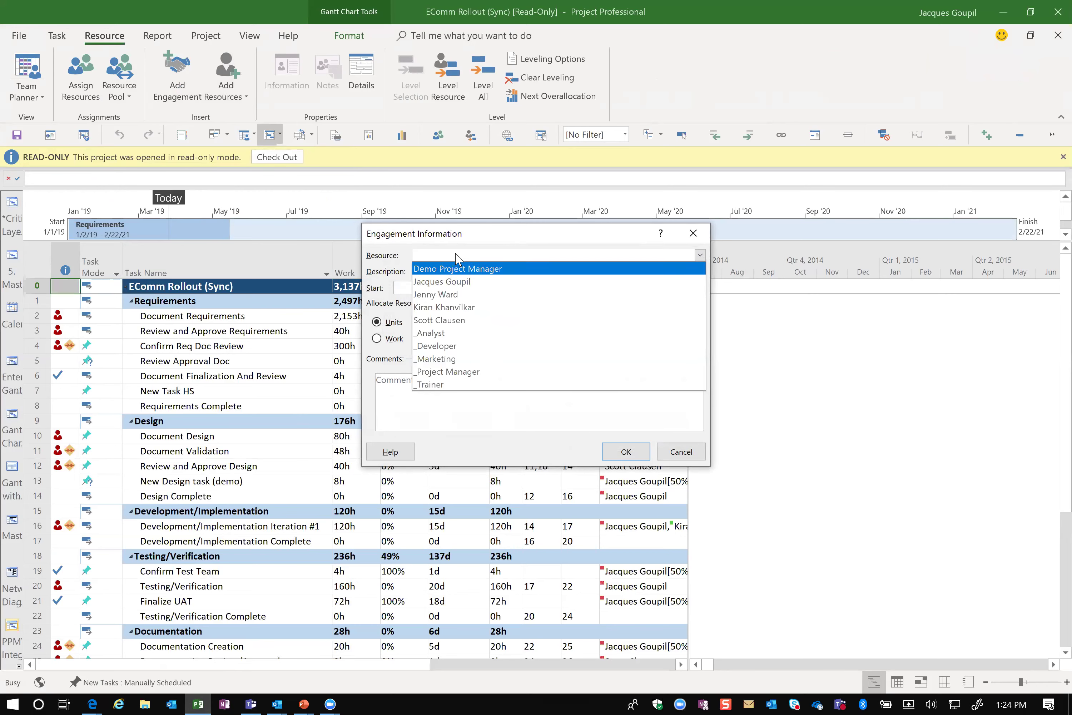
click(455, 334)
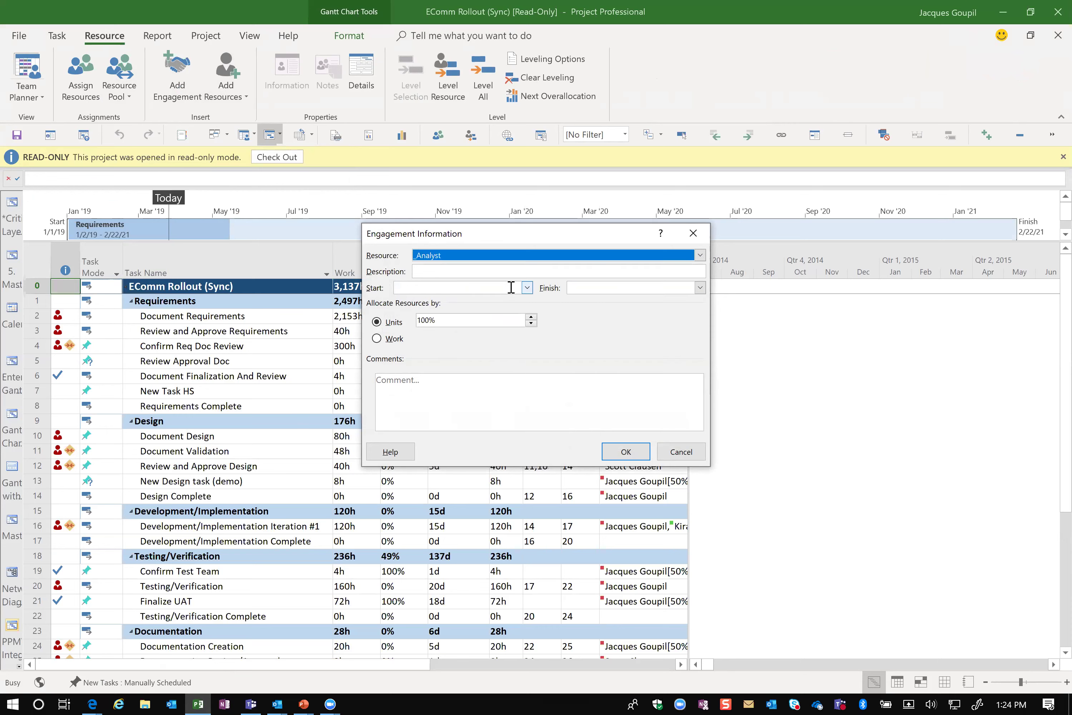
drag(451, 319, 396, 324)
text(50)
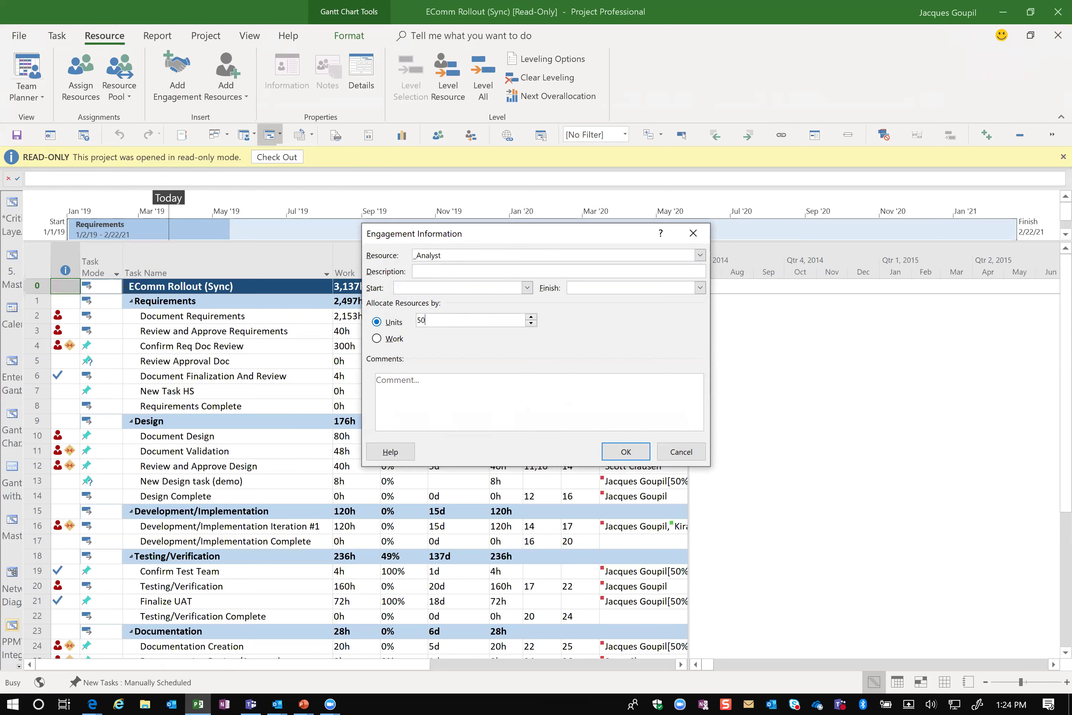
click(460, 389)
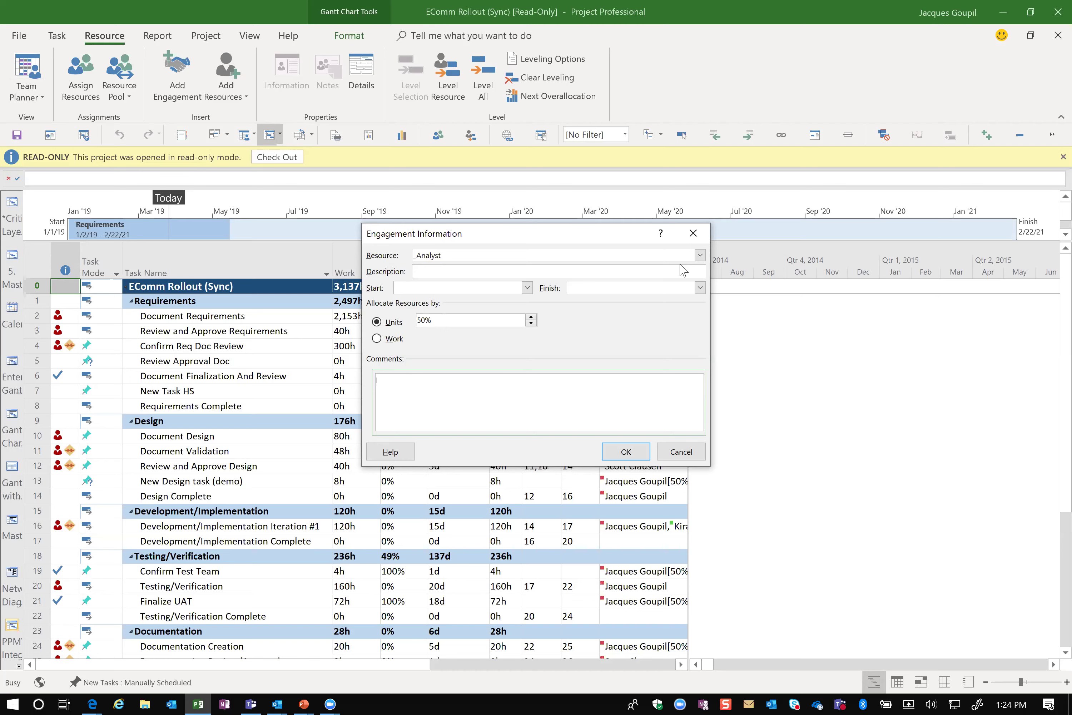
click(693, 233)
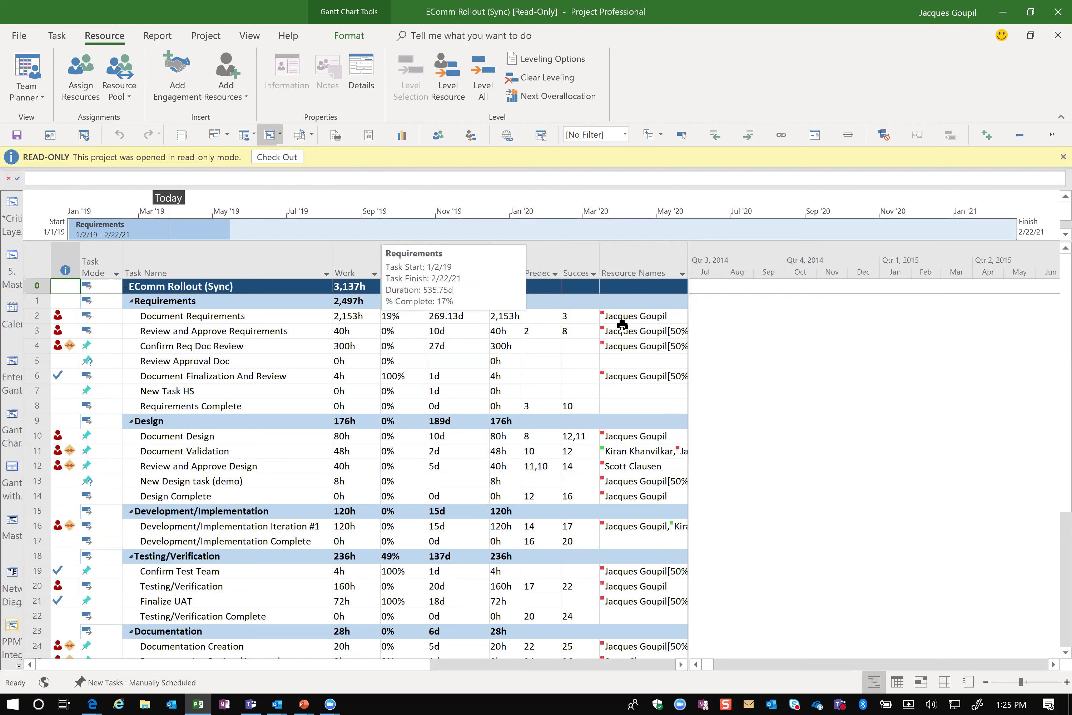
- Collapse the task outline of the EComm Rollout (Sync) project to Level 1
mouse_move(626, 342)
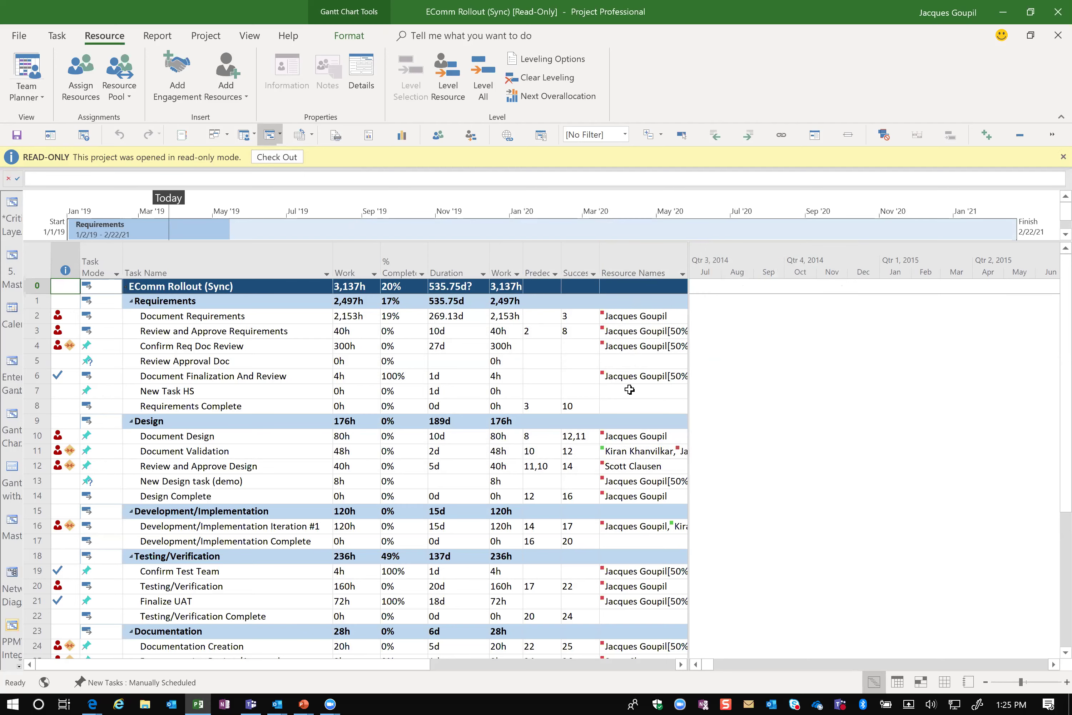
click(294, 373)
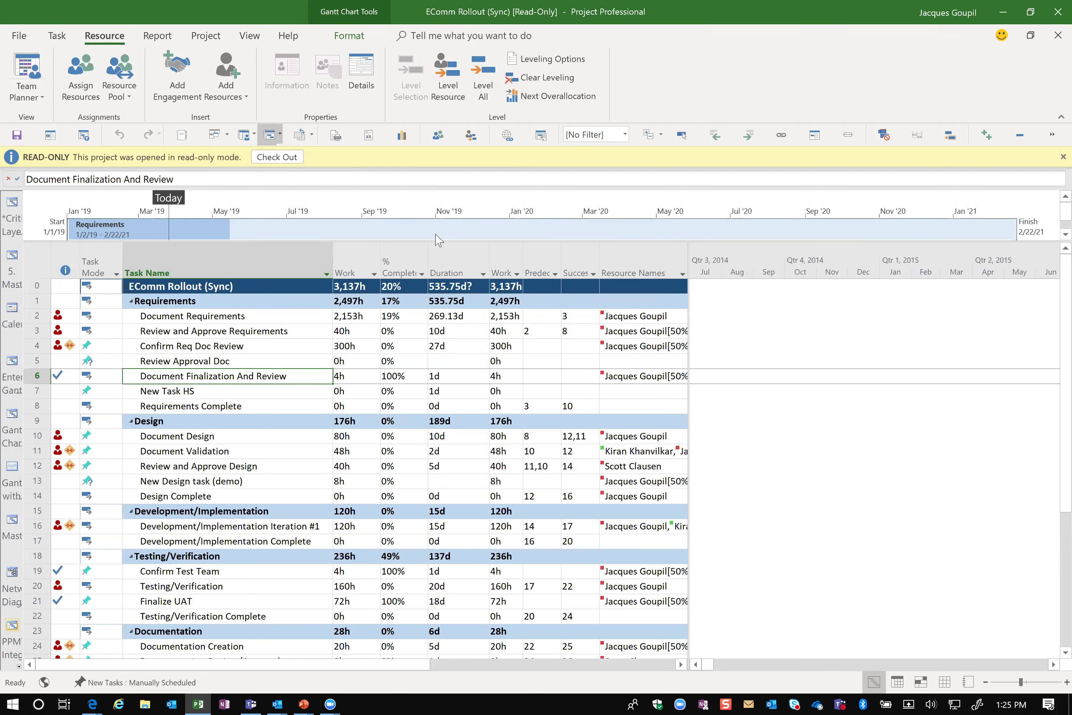
click(661, 135)
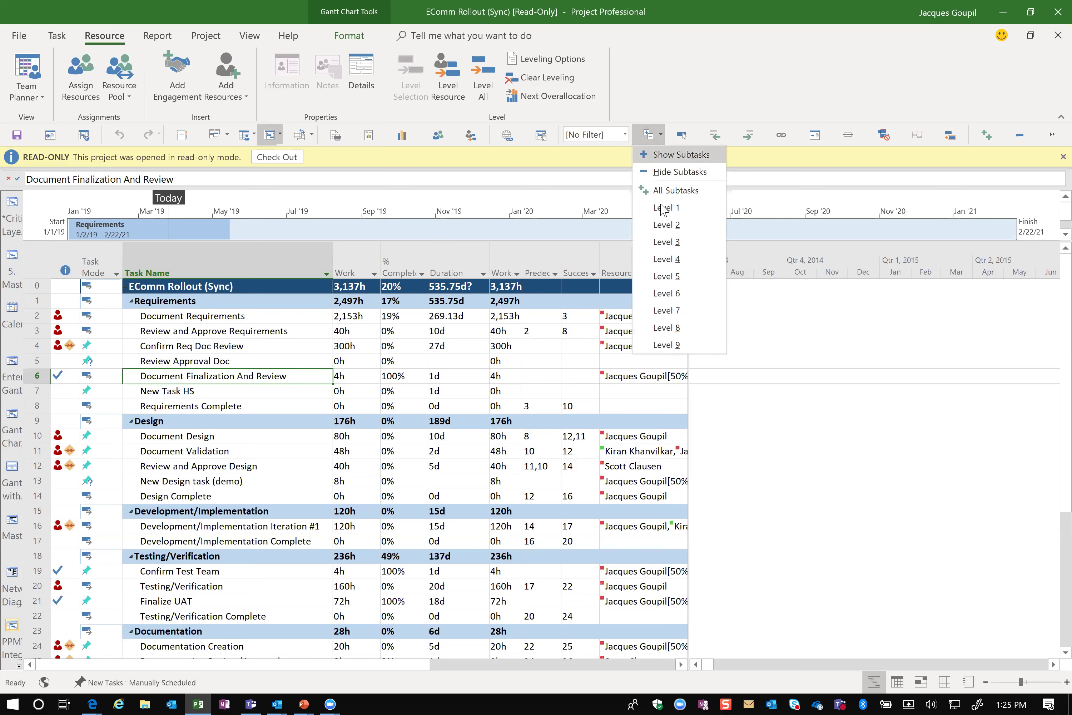
click(667, 216)
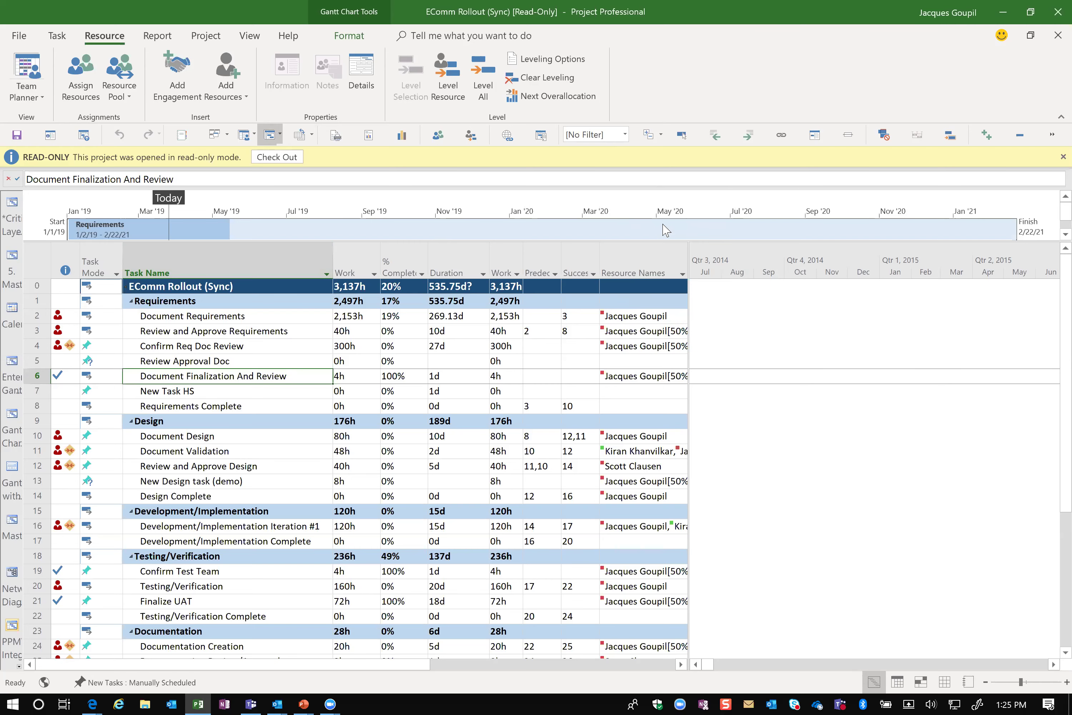
click(661, 135)
click(652, 208)
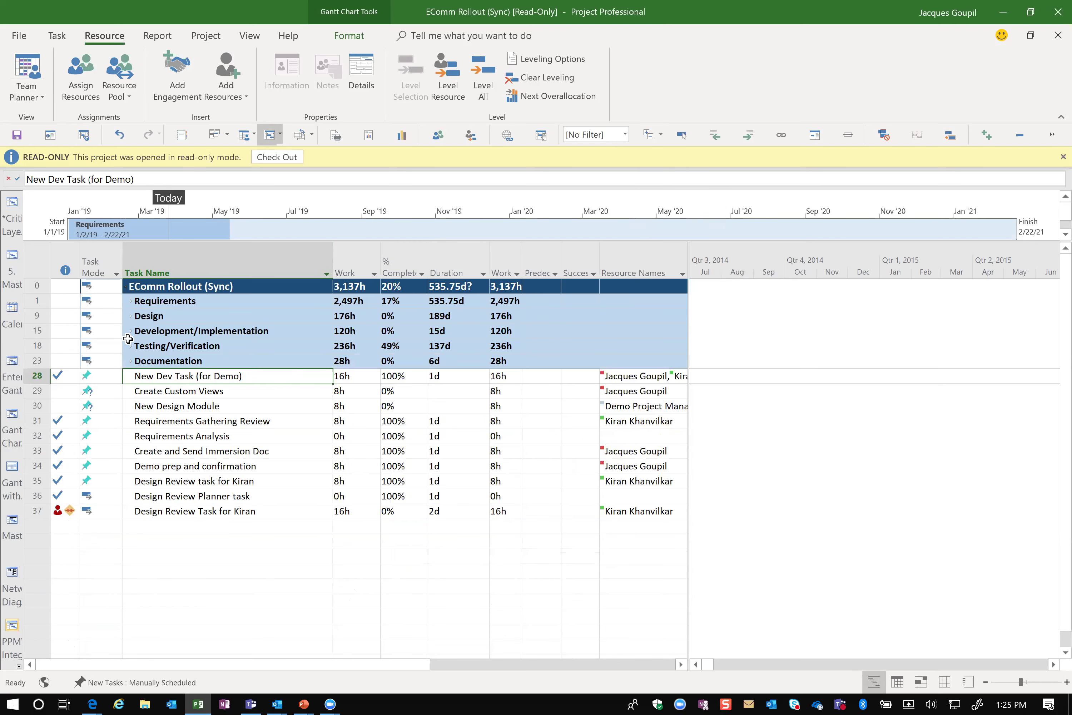
- Select the summary tasks Requirements through Documentation, check resource name cells for Design and Development/Implementation, and minimize the project window
drag(209, 305, 211, 359)
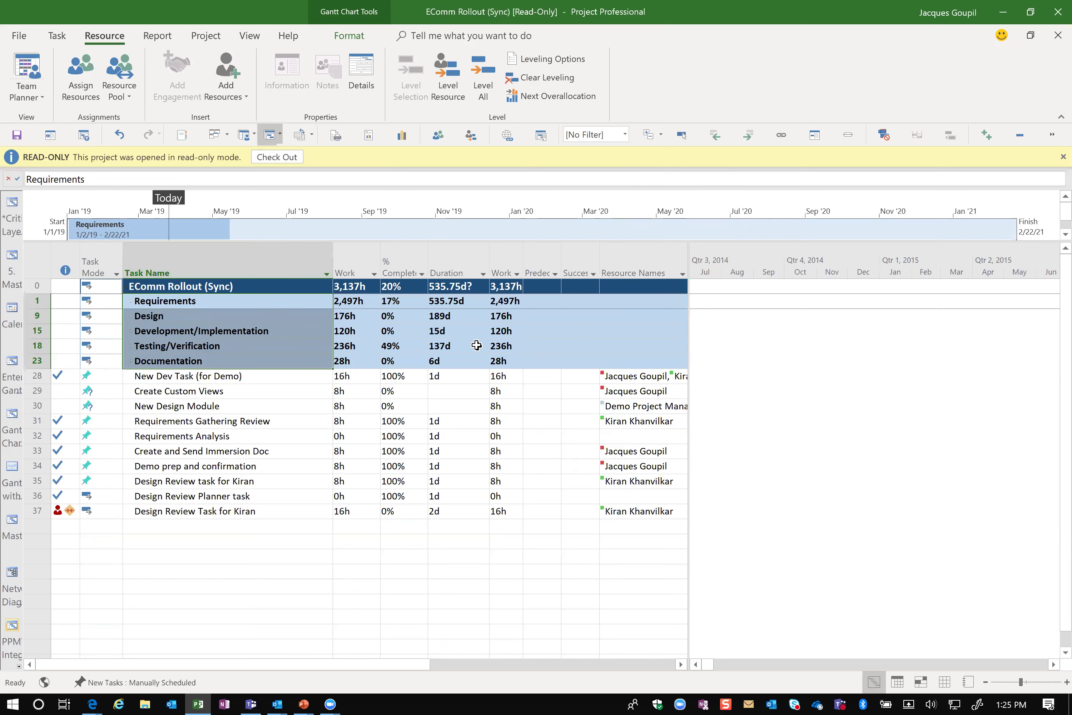
click(649, 314)
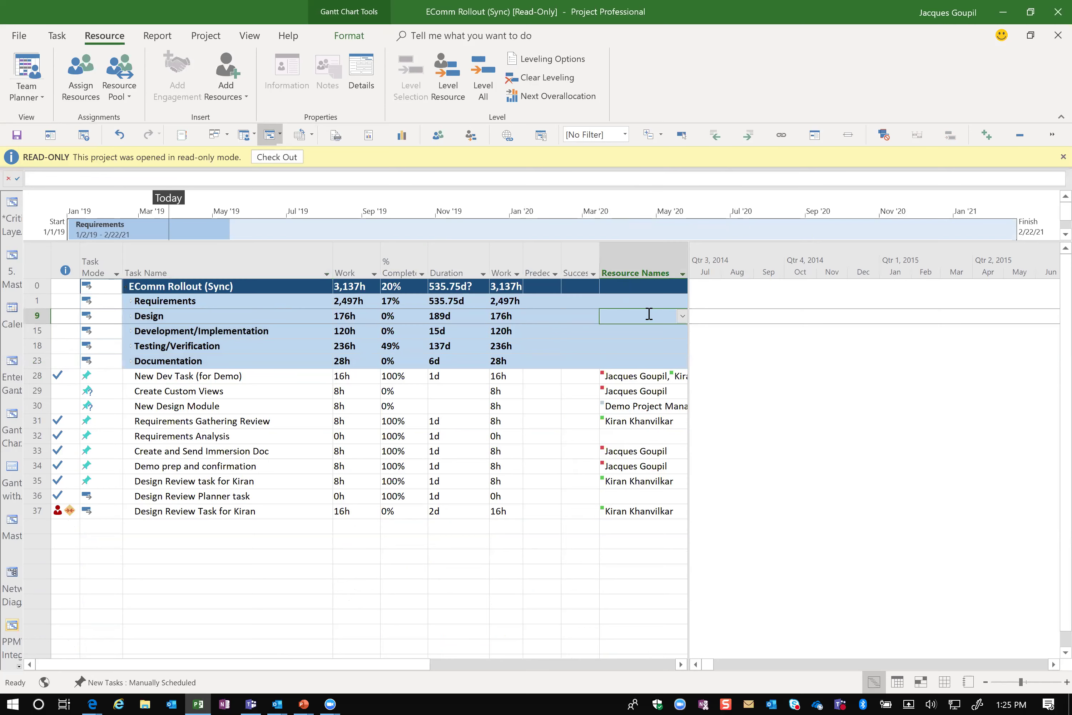
click(626, 332)
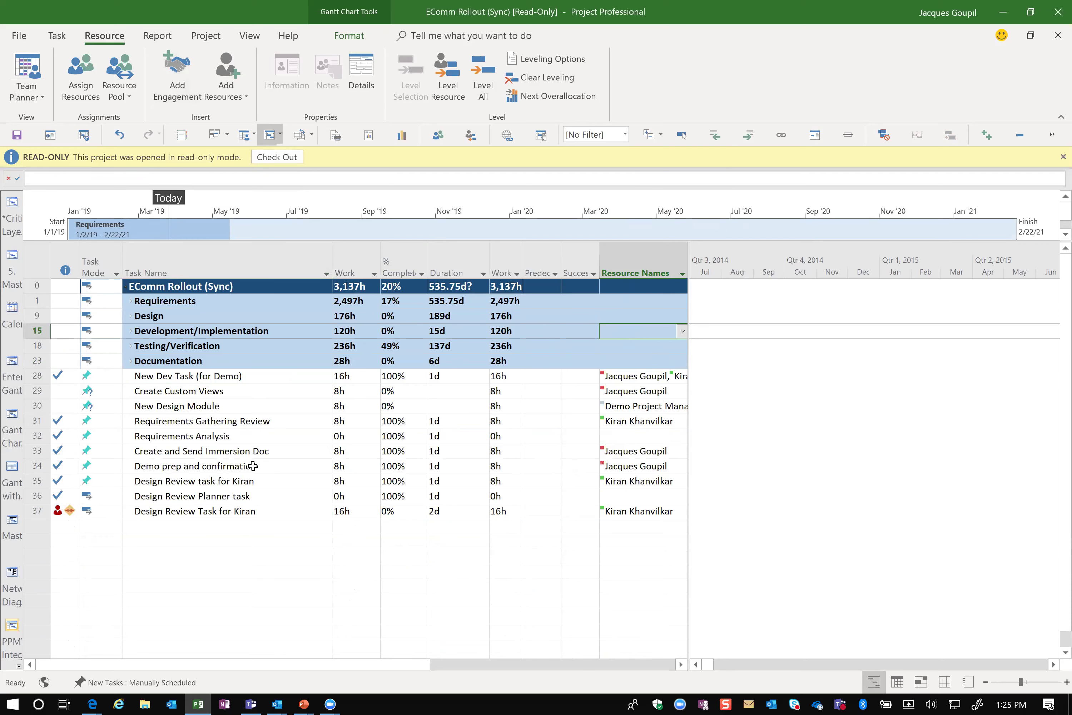
click(1001, 13)
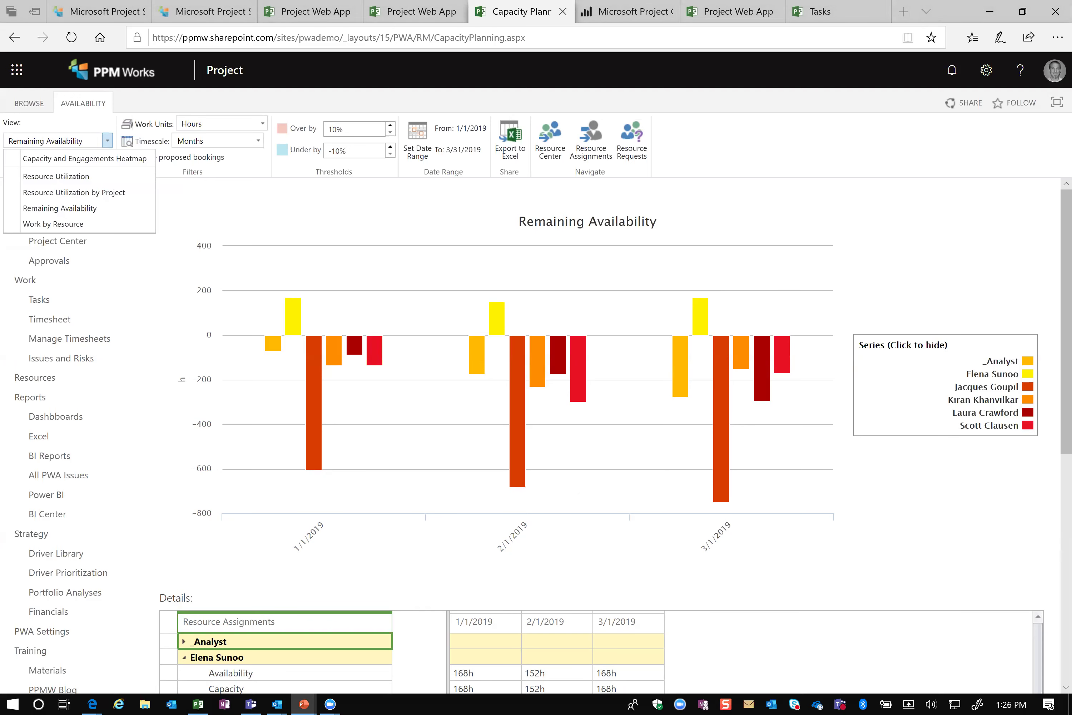
- Switch to the PowerPoint slide show, swap Presenter View and Slide Show, and advance to the Capacity Resource Management - Illustration slide
key(alt+Tab)
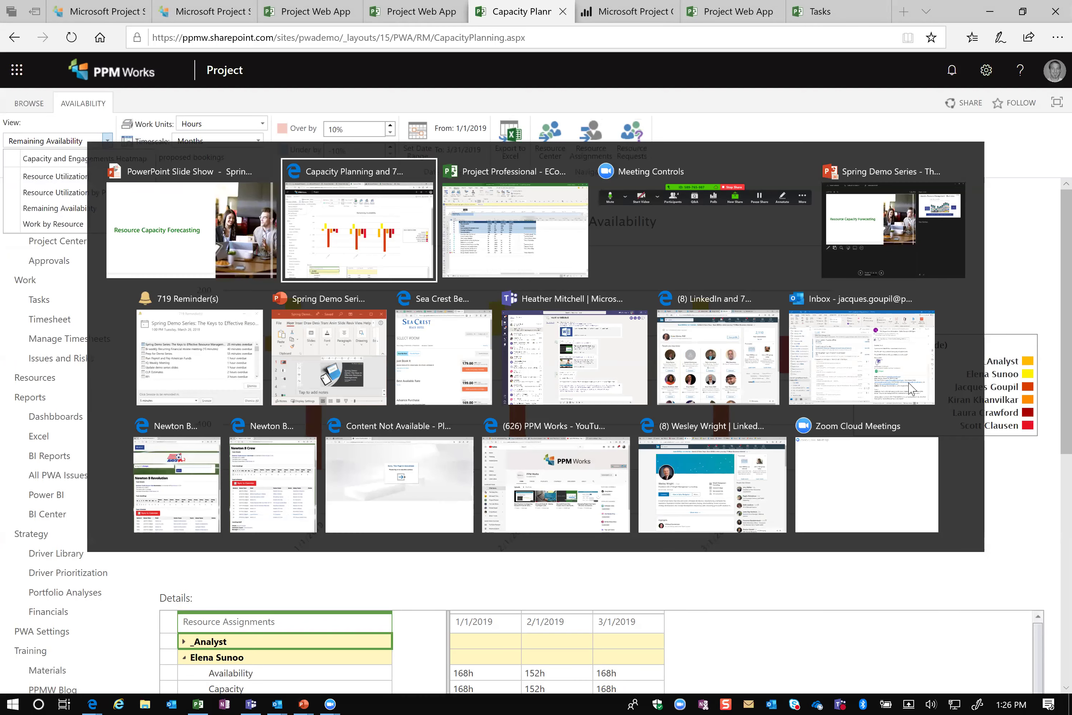
click(843, 257)
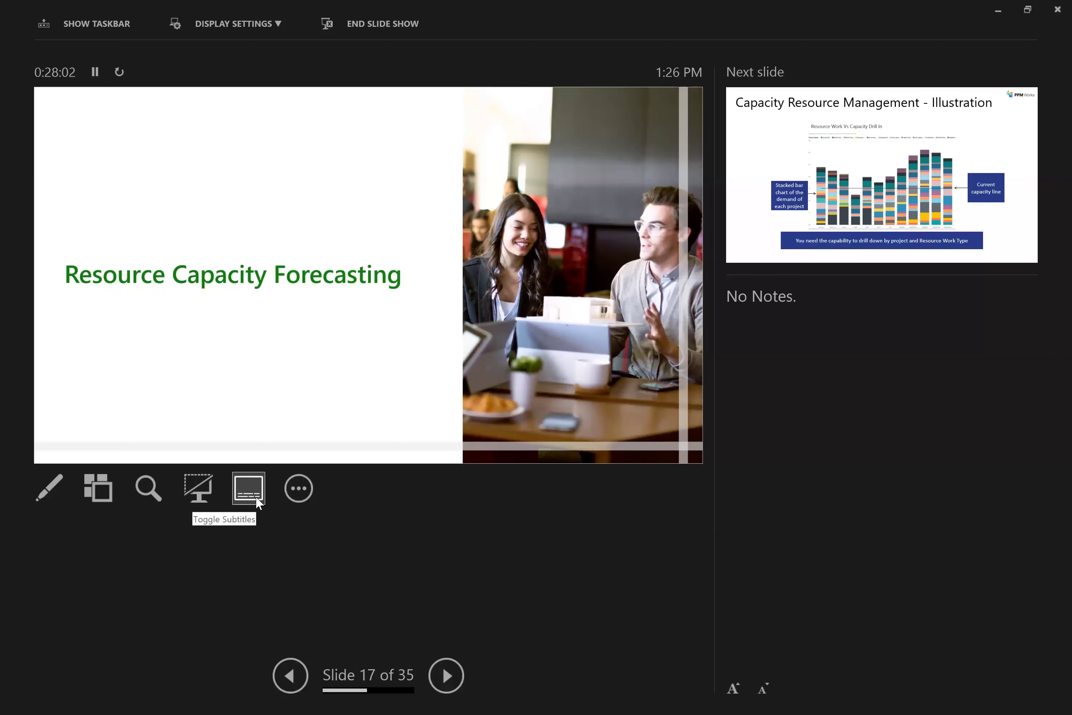
click(254, 28)
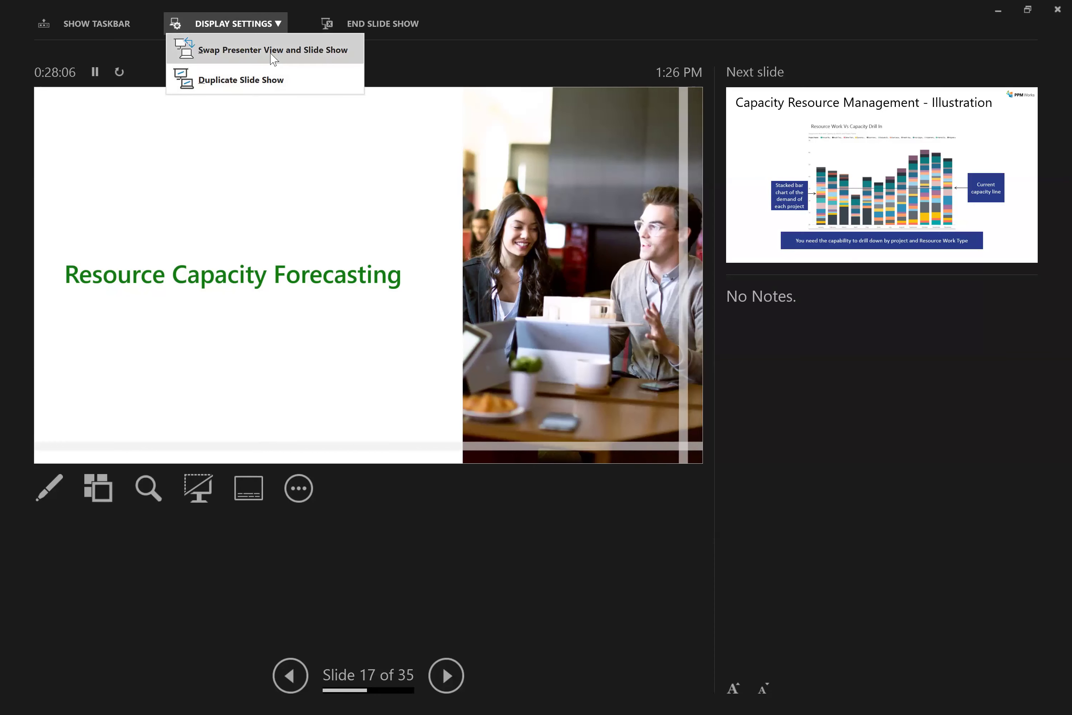
click(273, 51)
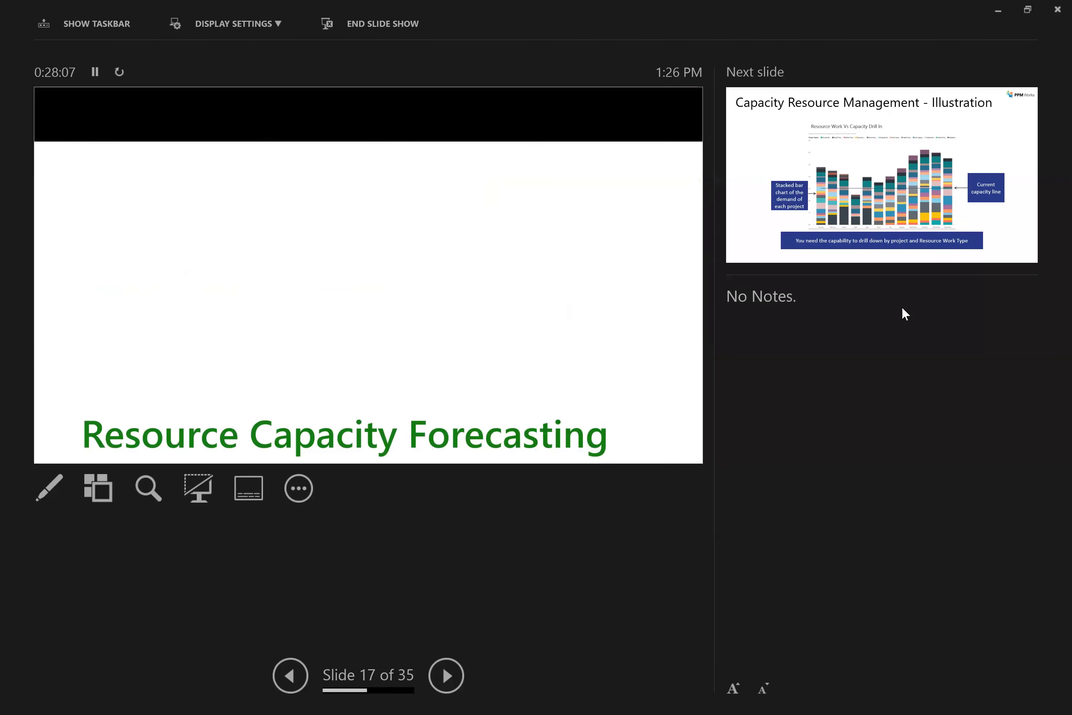
key(Right)
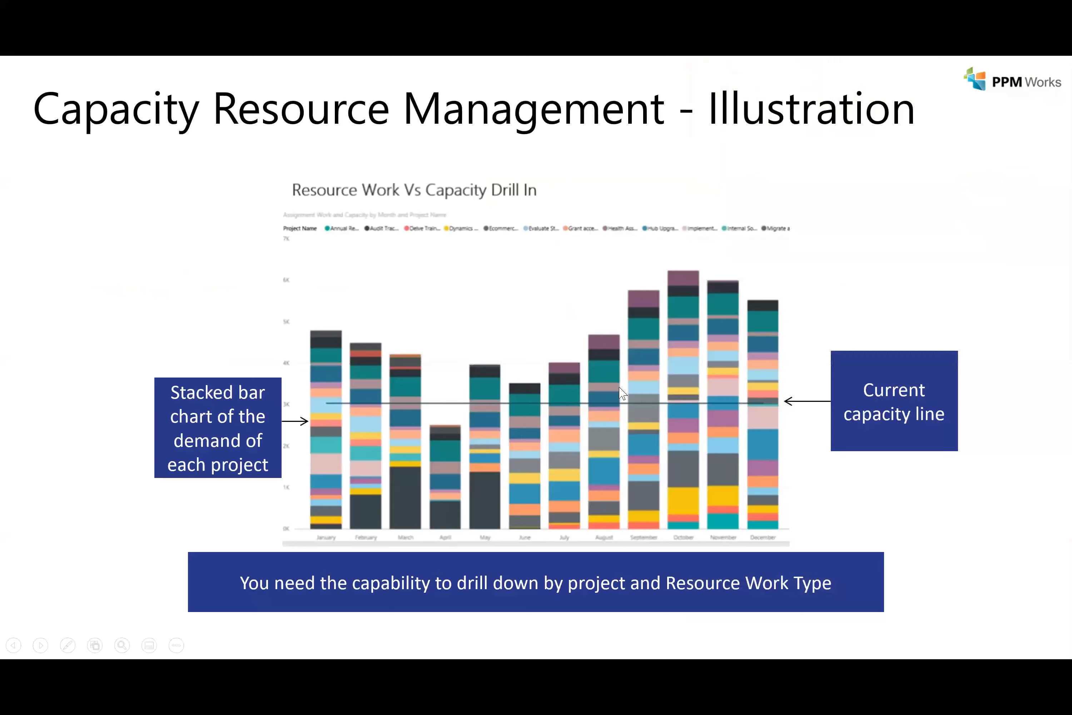
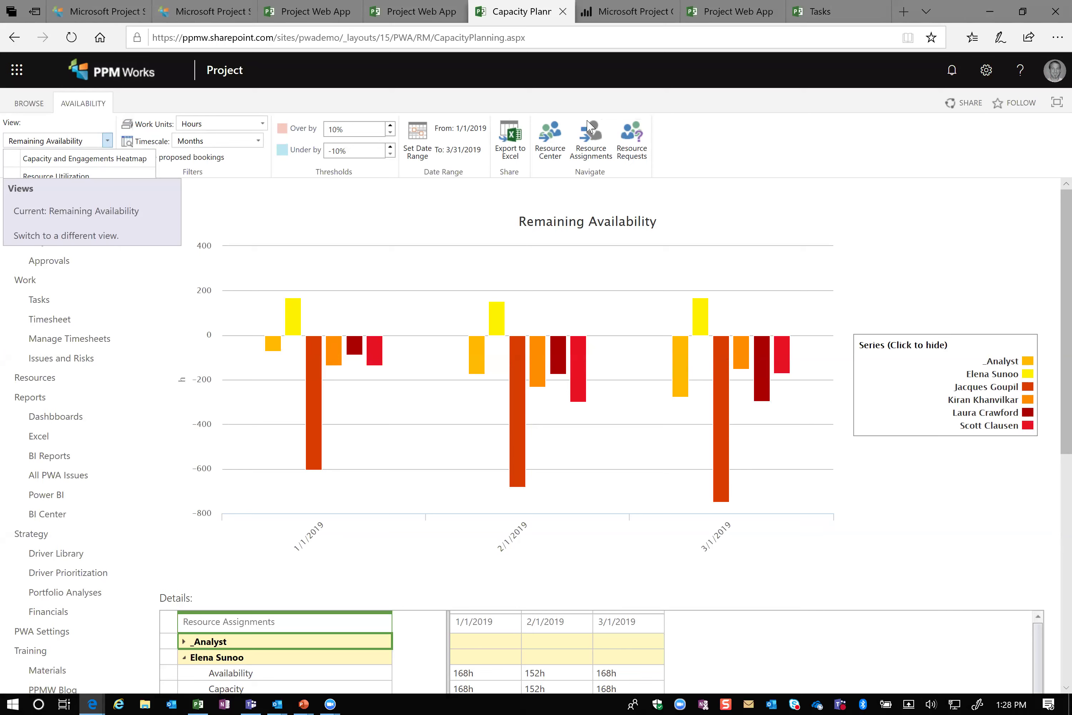
- Change the Capacity Planning view to Resource Utilization and examine its chart and assignment details
click(107, 147)
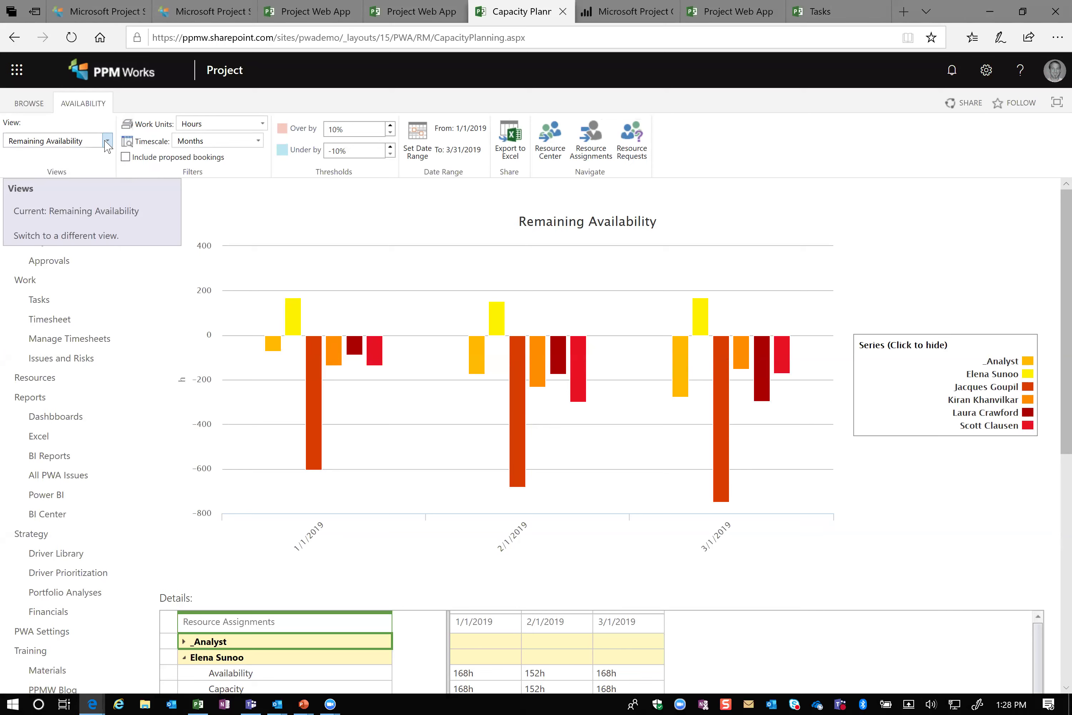
click(107, 141)
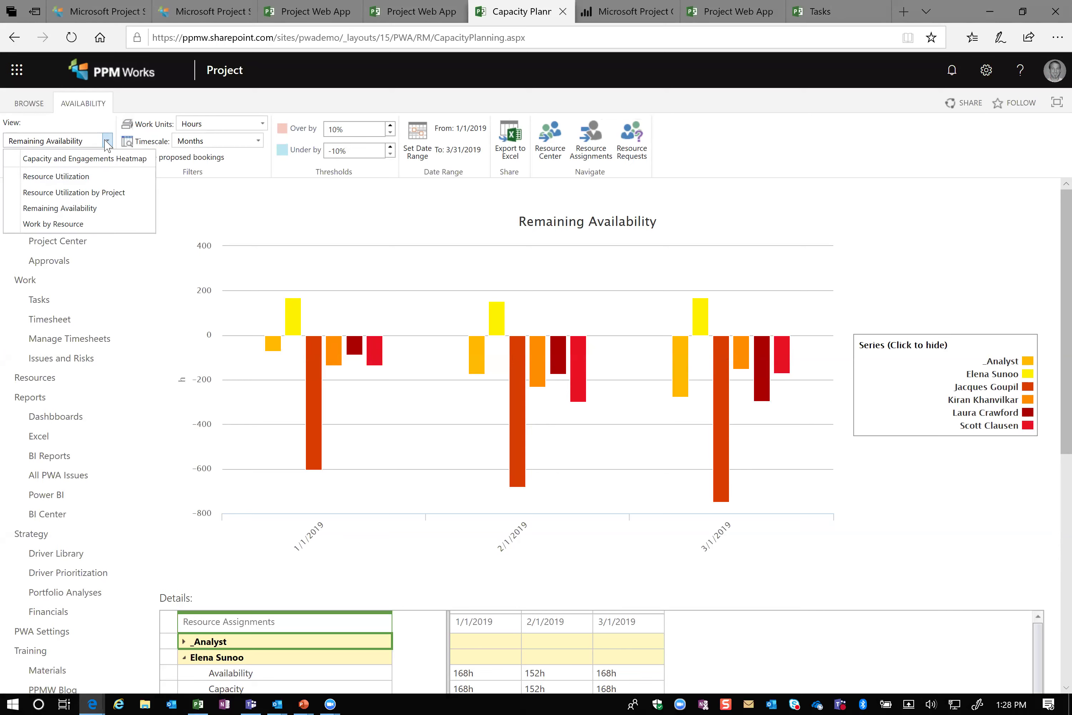
click(97, 177)
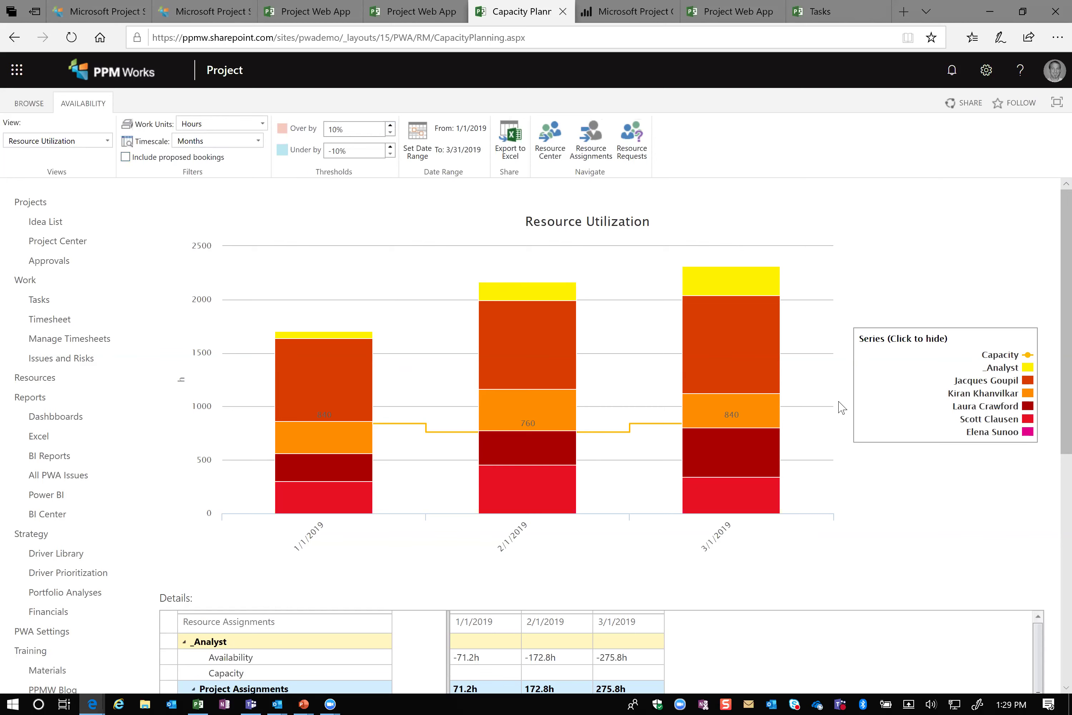
mouse_move(734, 406)
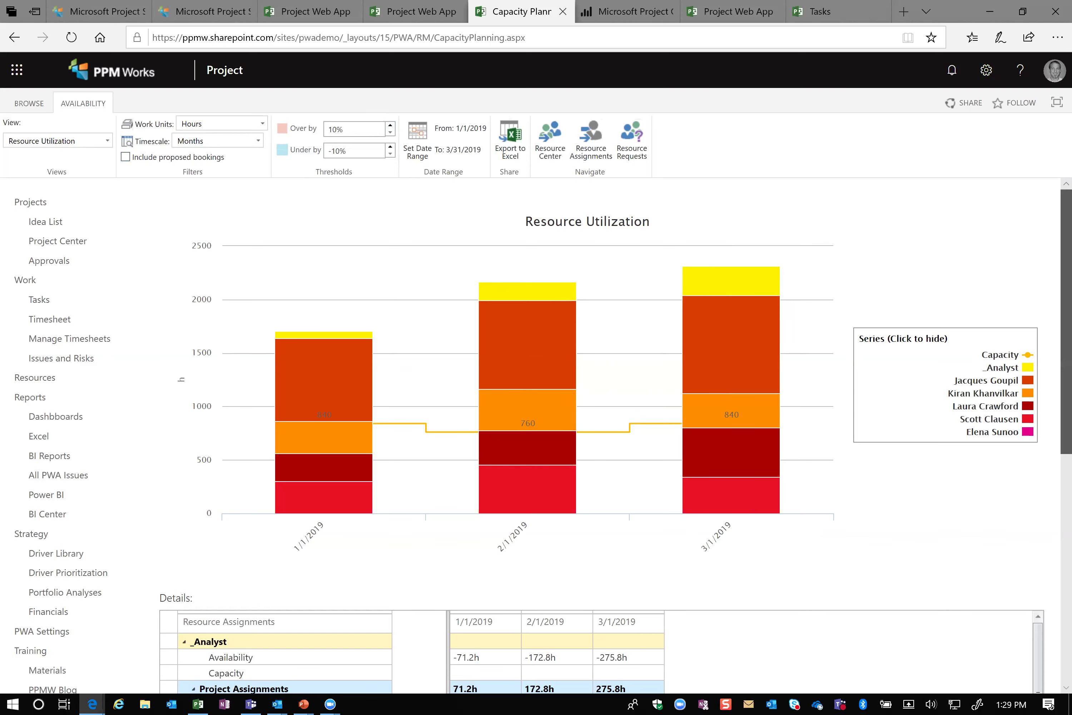
scroll(543, 437, down, 3)
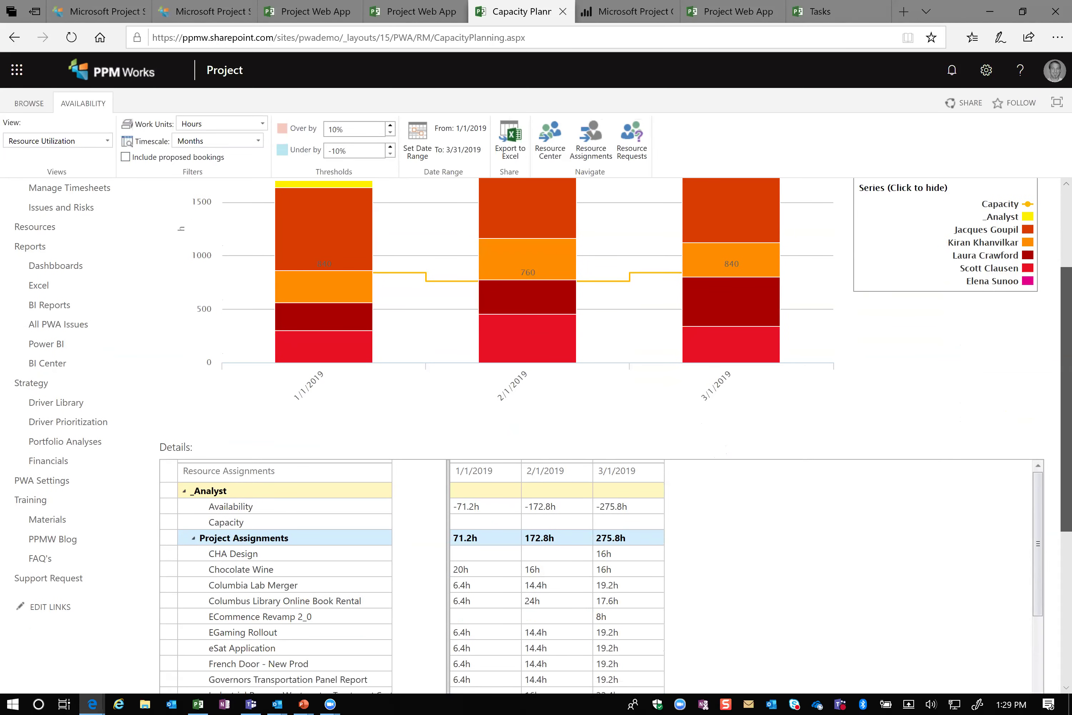
scroll(543, 437, up, 2)
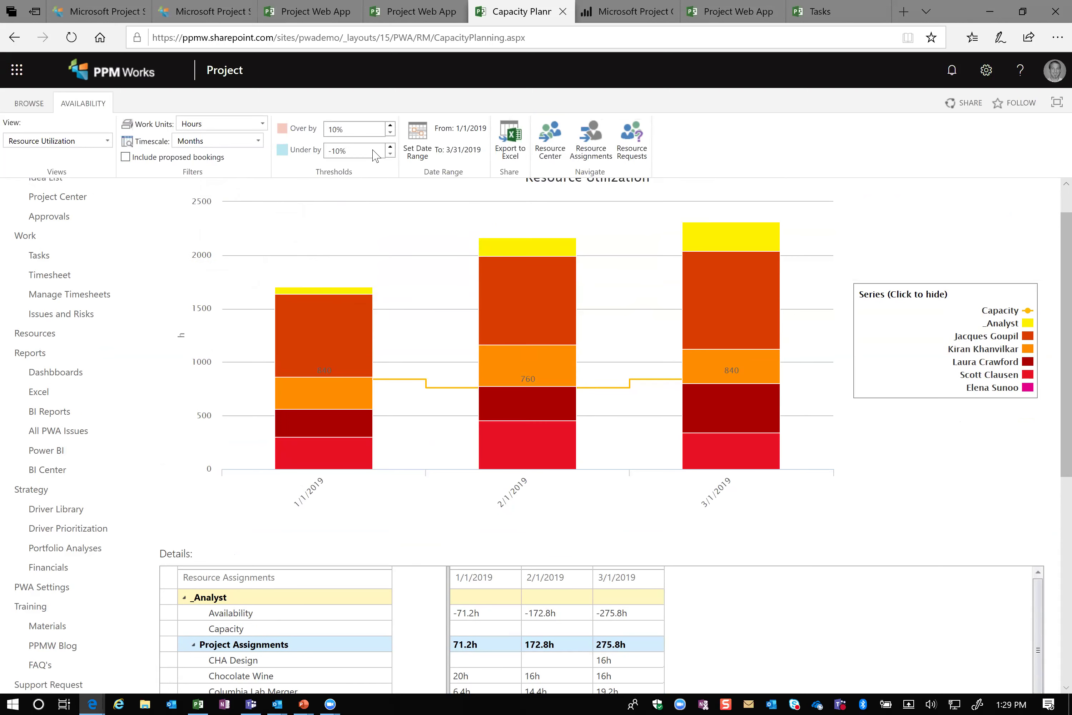
- Change the Capacity Planning view to Resource Utilization by Project and examine the hours per project with the Availability group collapsed
click(106, 142)
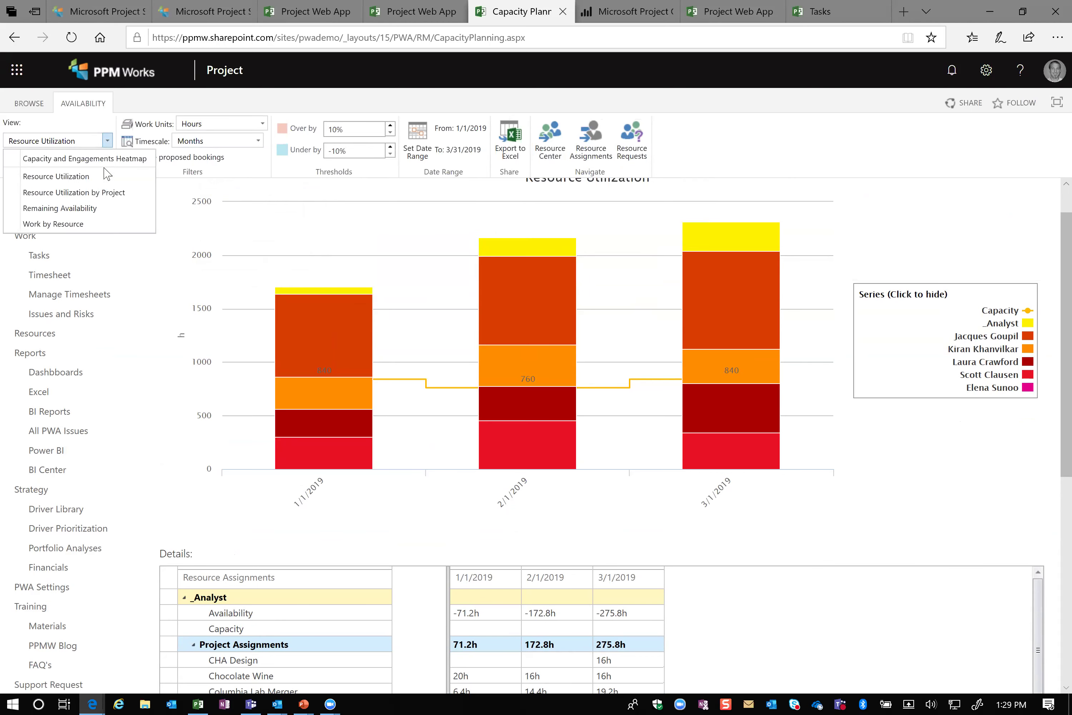
click(105, 194)
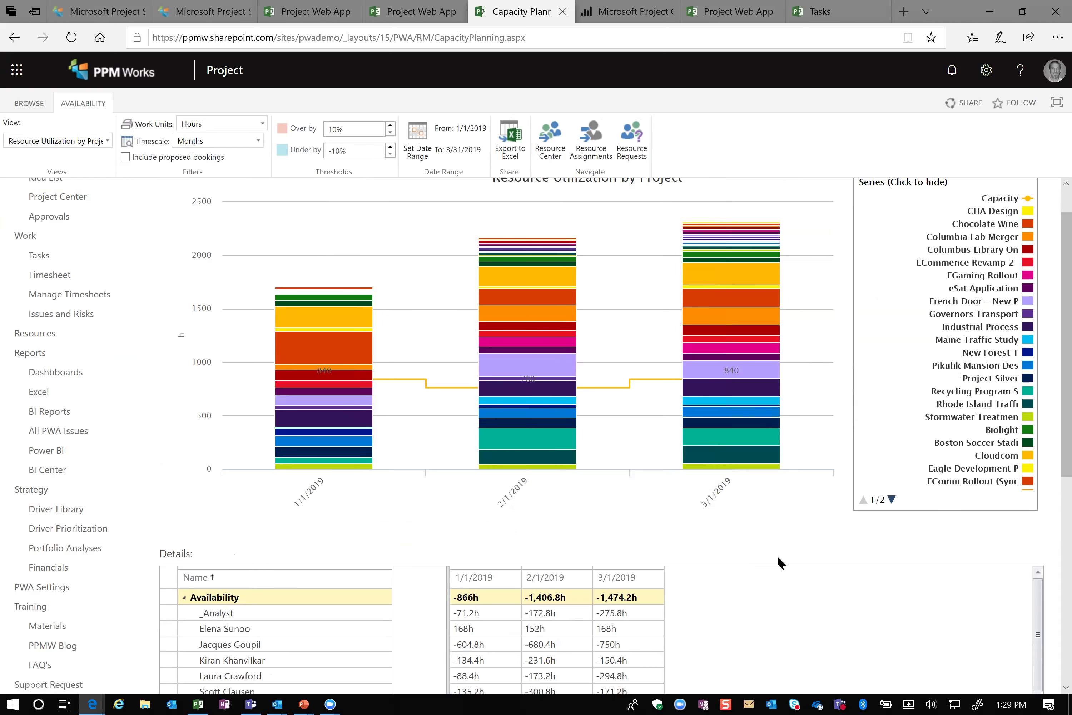
mouse_move(547, 379)
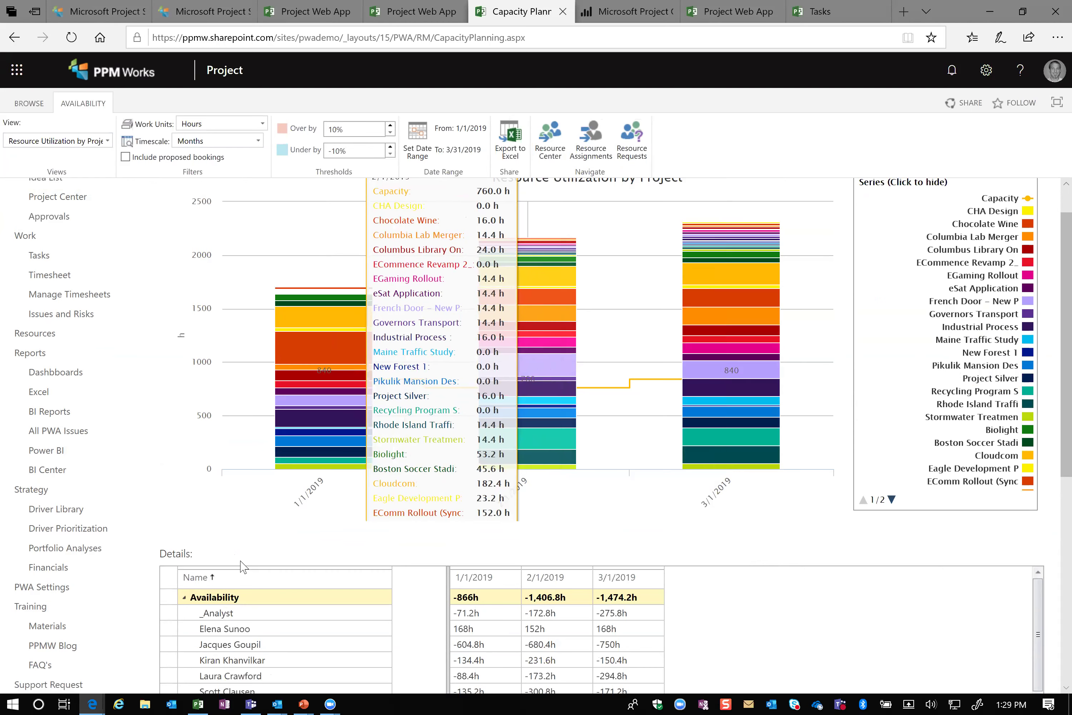
click(183, 597)
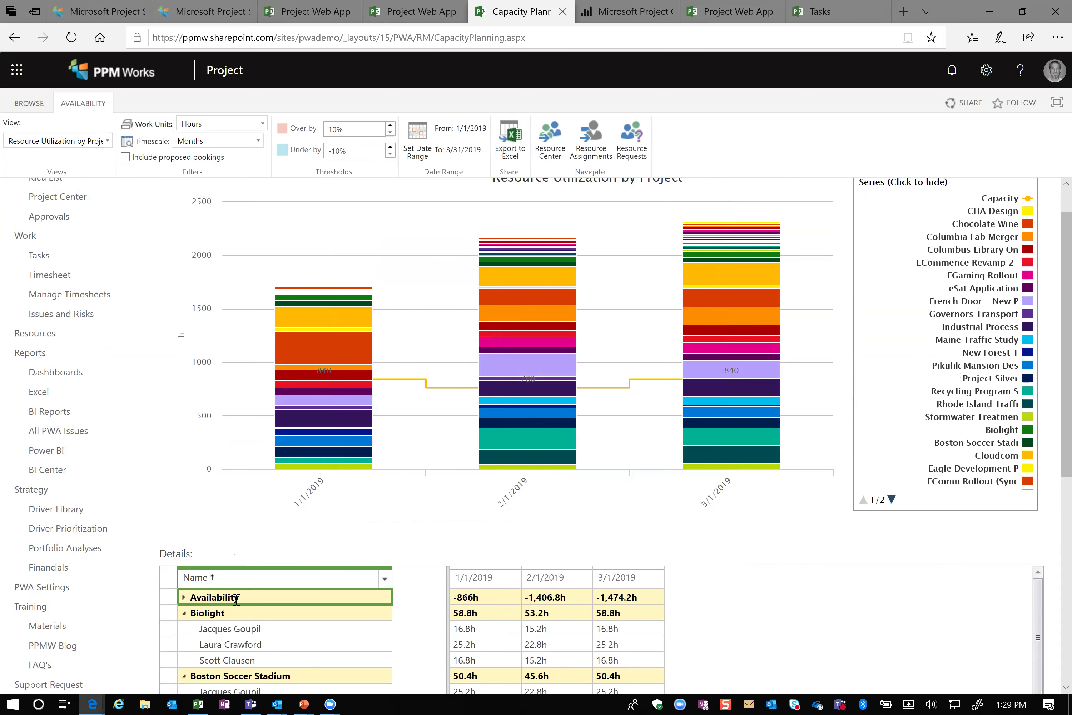
scroll(1066, 346, down, 5)
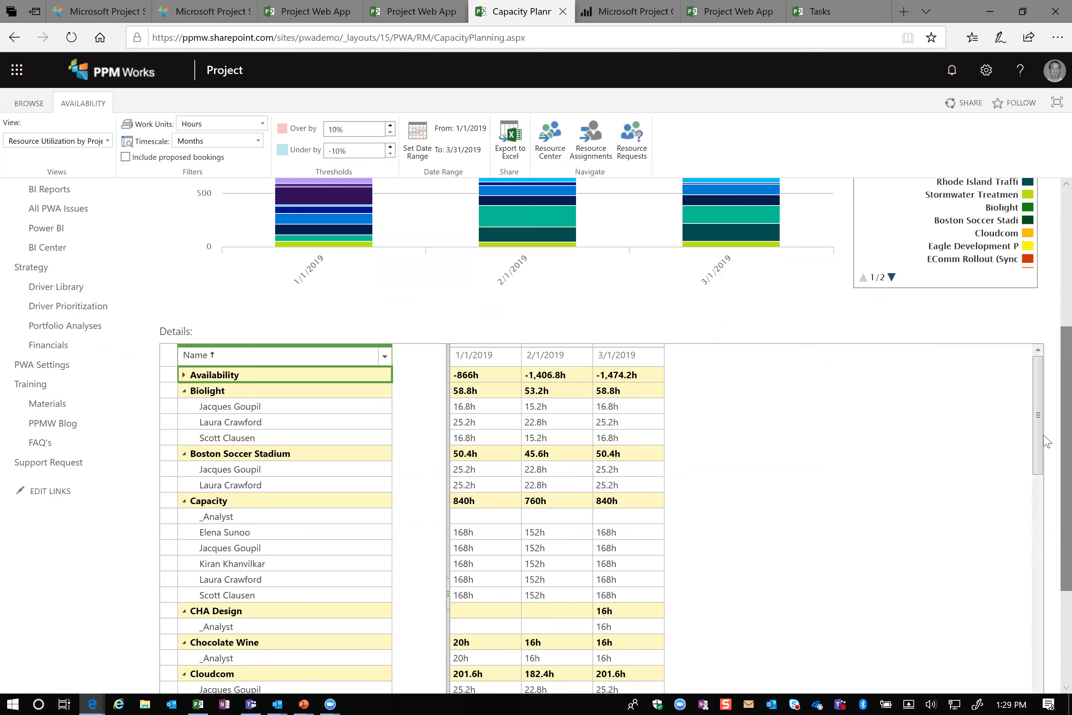
drag(1035, 470, 1035, 606)
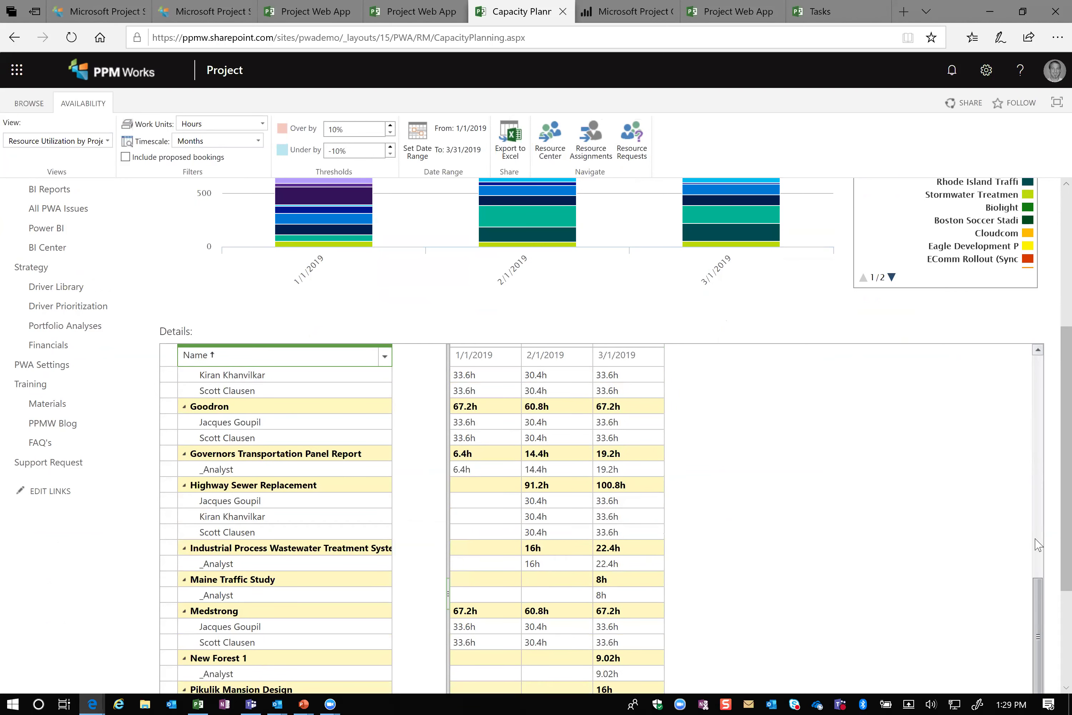
scroll(1038, 357, up, 7)
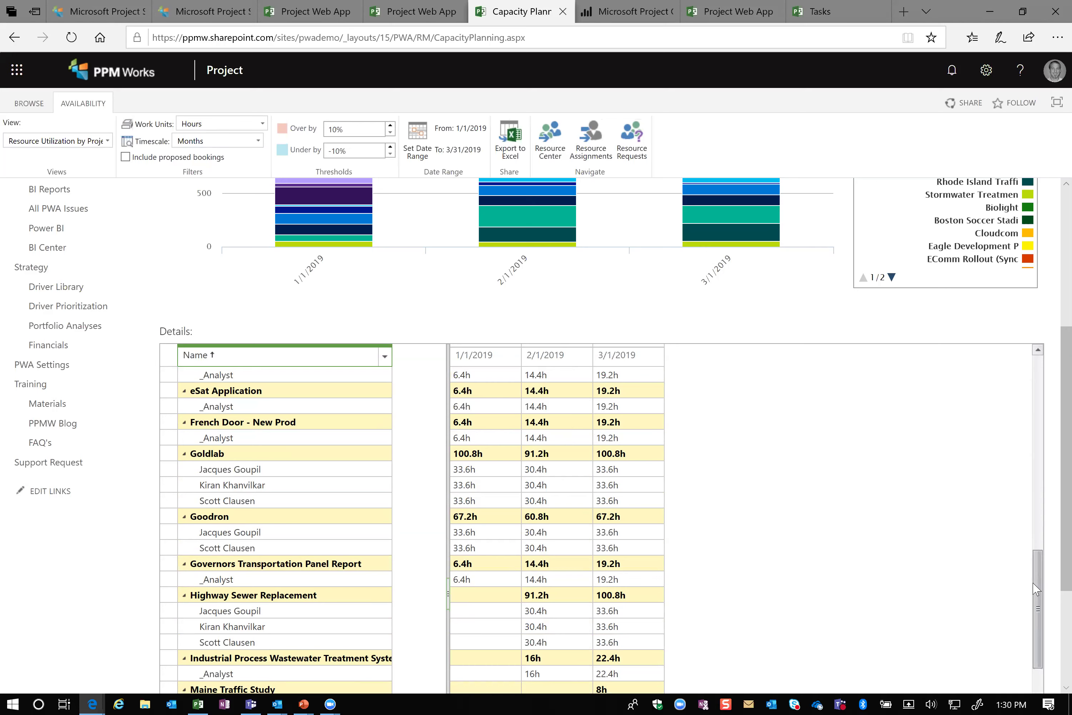
scroll(972, 375, up, 3)
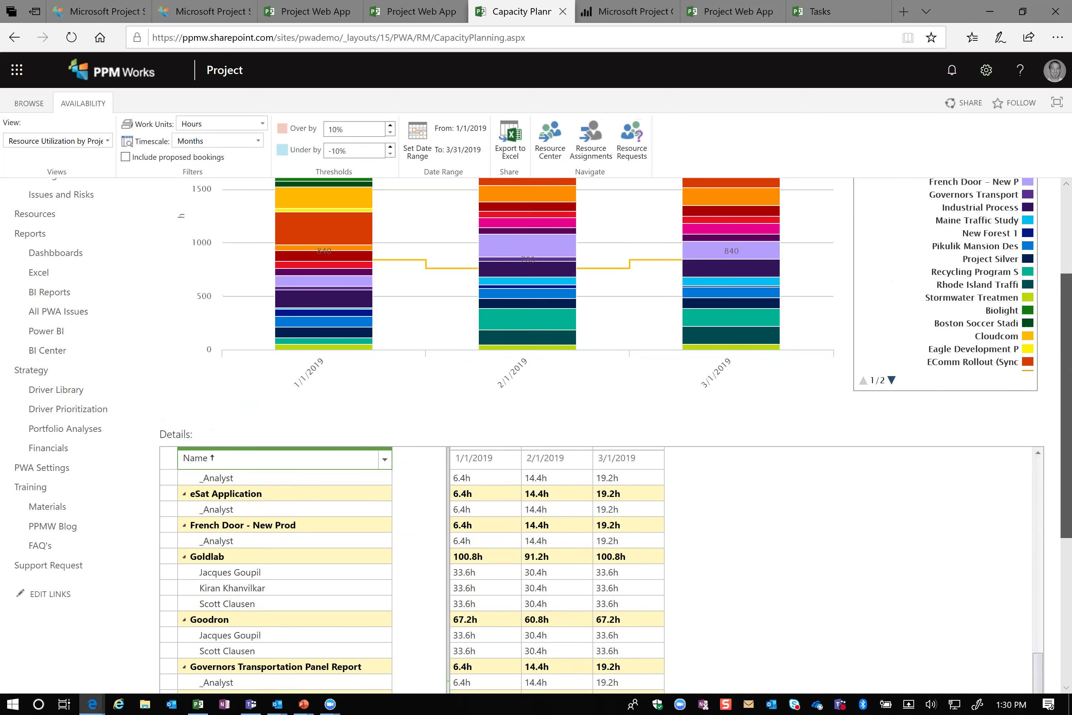
scroll(972, 362, up, 1)
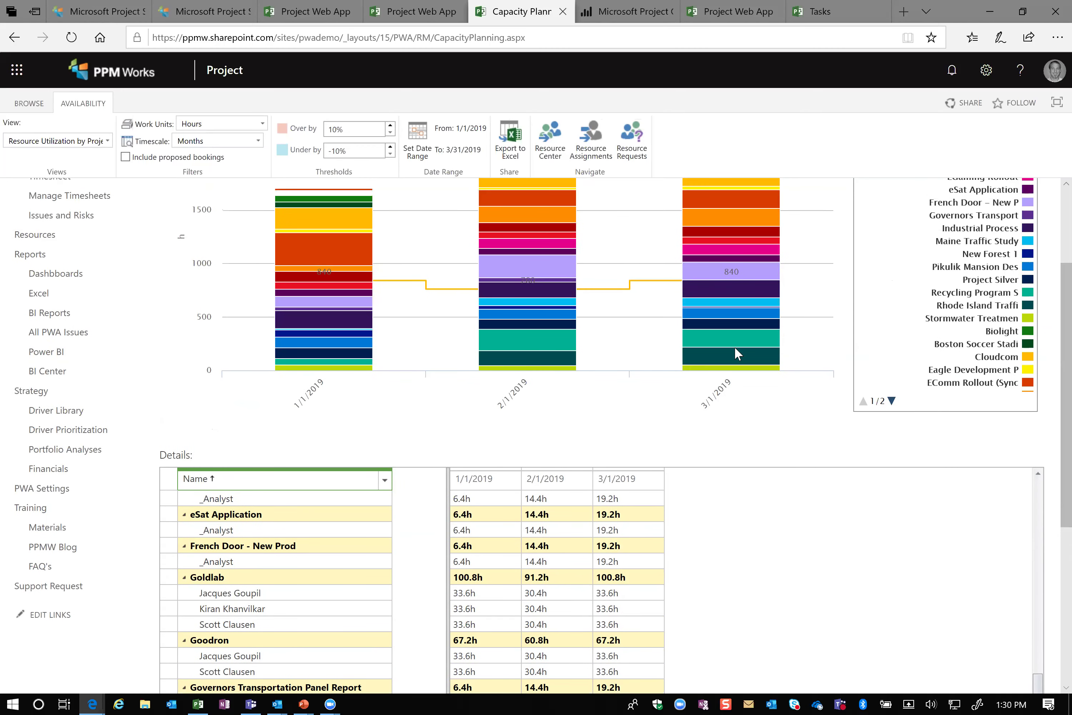
- Include proposed bookings in the Resource Utilization by Project view and examine the updated project details and February 2019 chart values
click(125, 157)
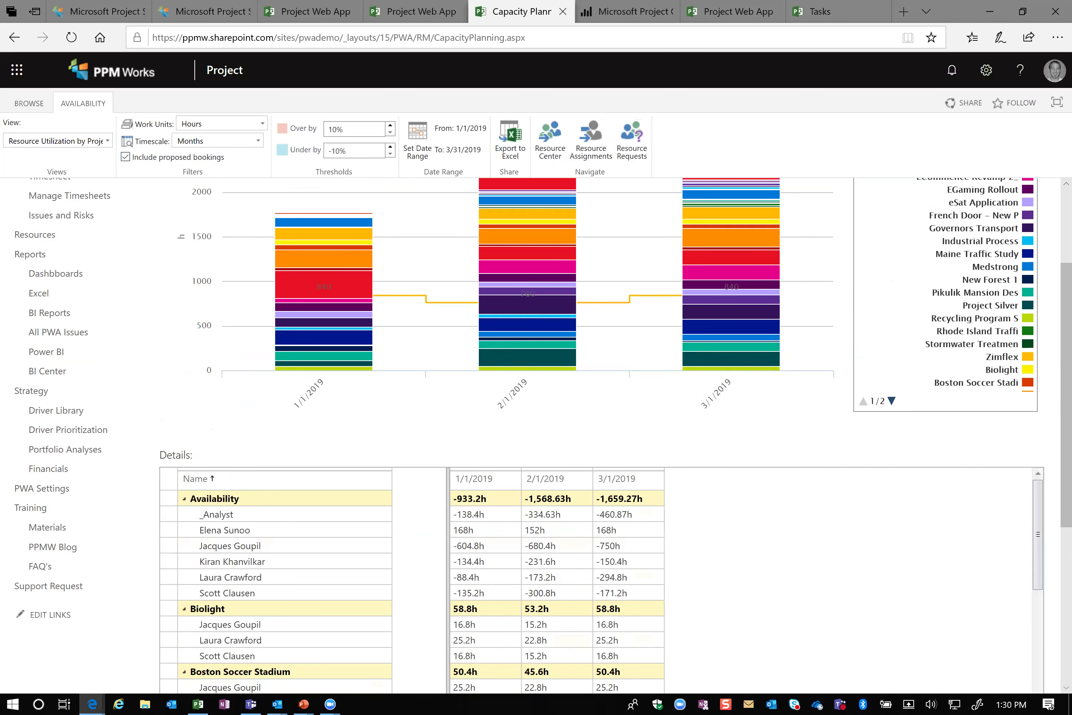
scroll(1040, 562, down, 5)
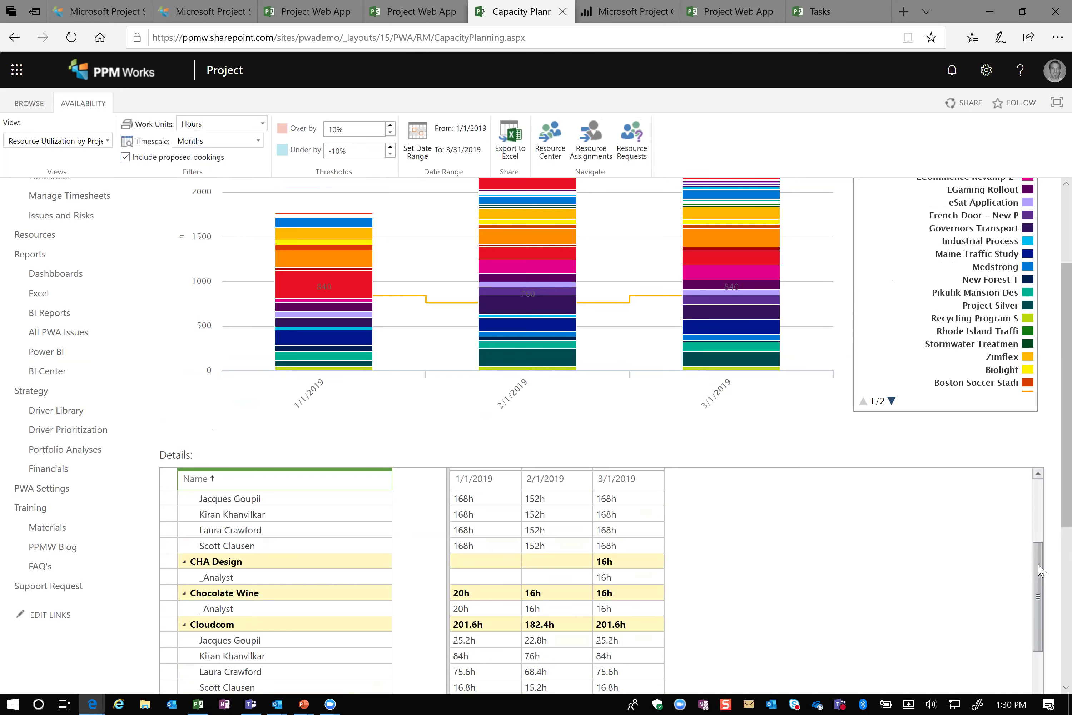
scroll(1066, 507, down, 4)
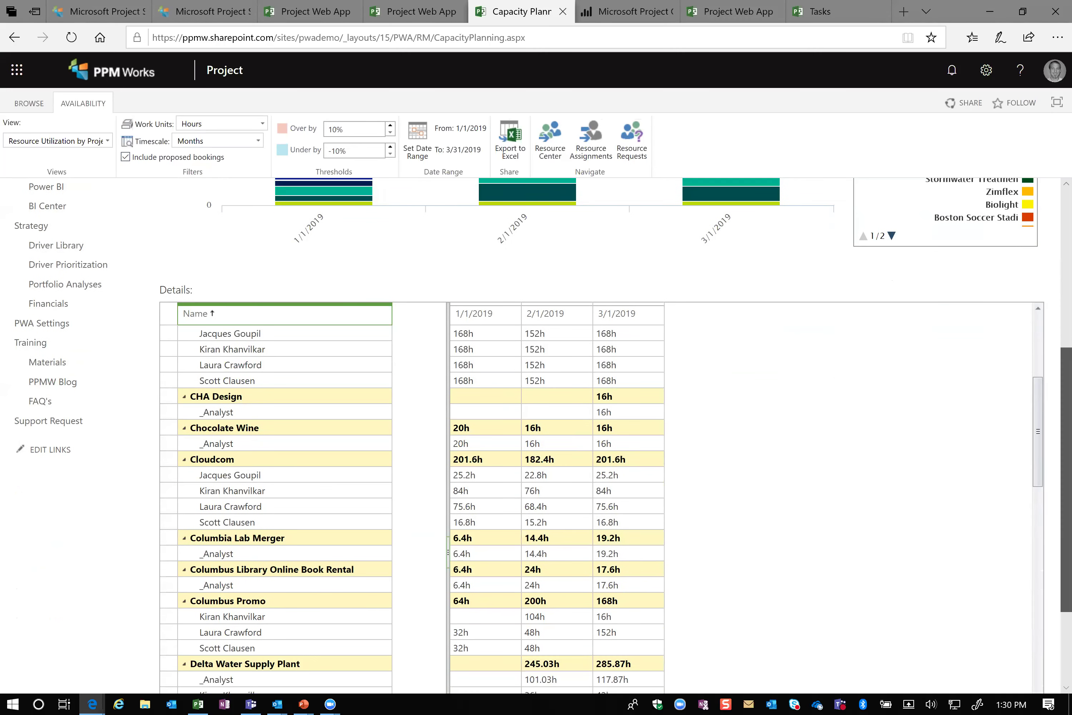
drag(1038, 480, 1037, 511)
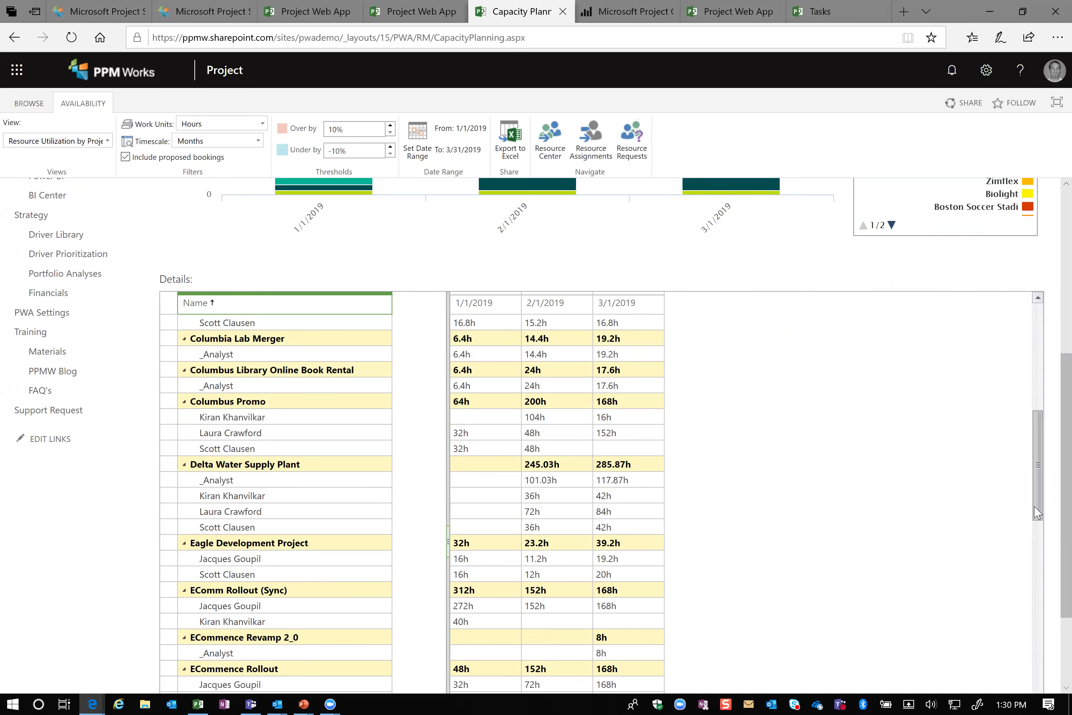
scroll(1042, 598, down, 2)
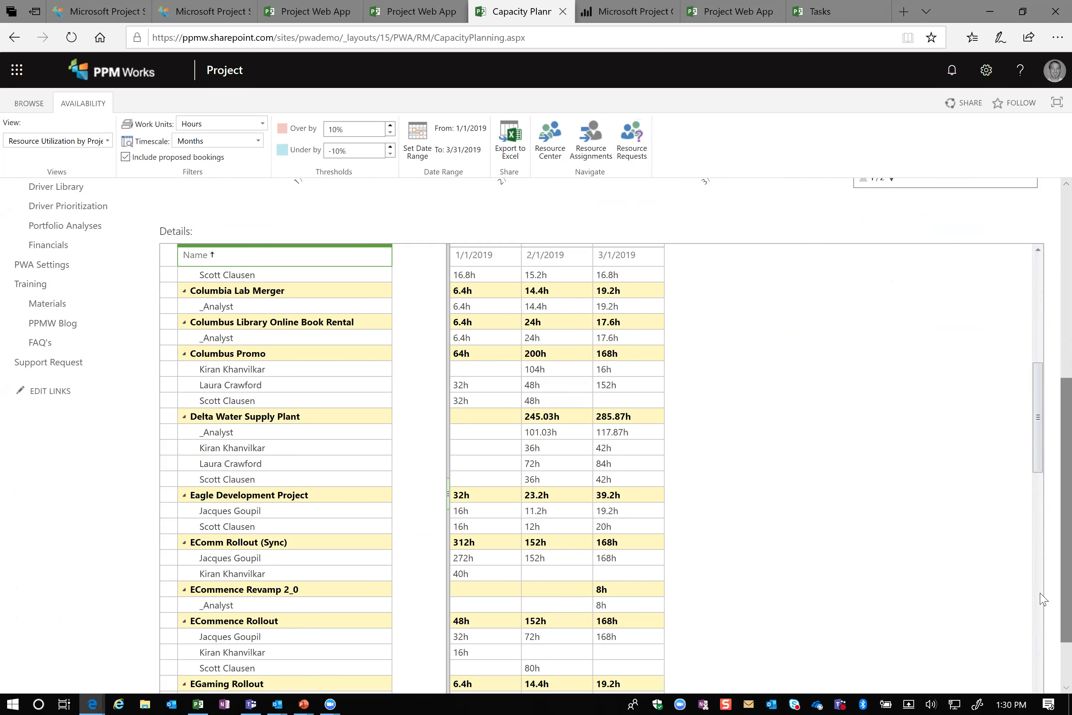
click(1036, 500)
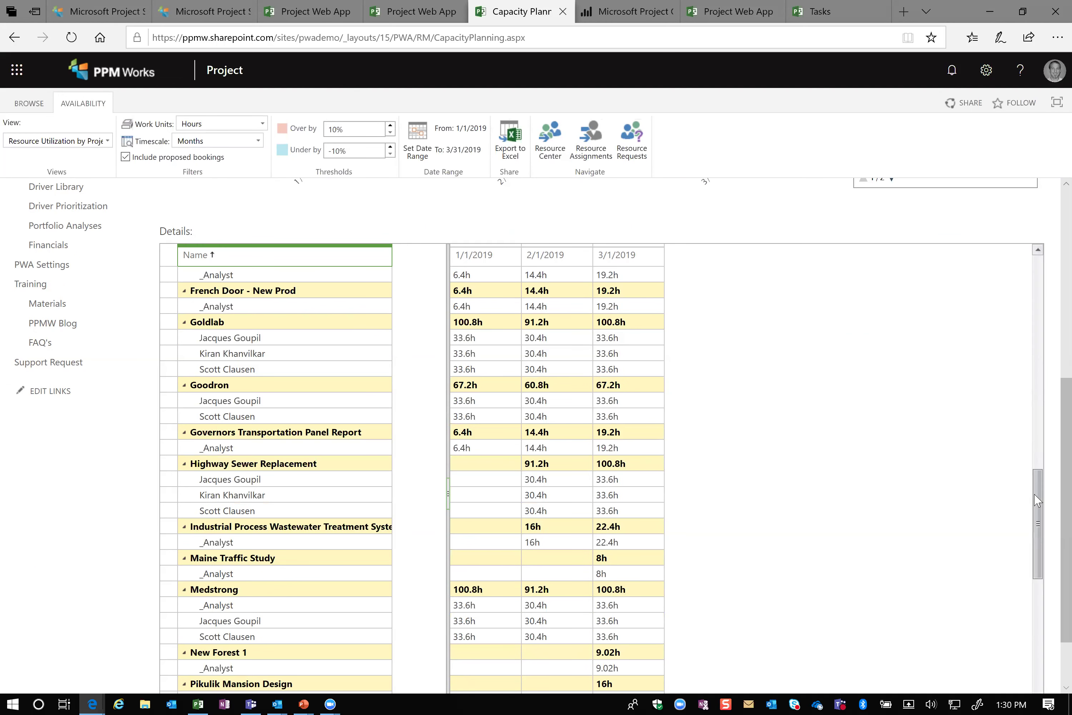
drag(1036, 500, 1034, 379)
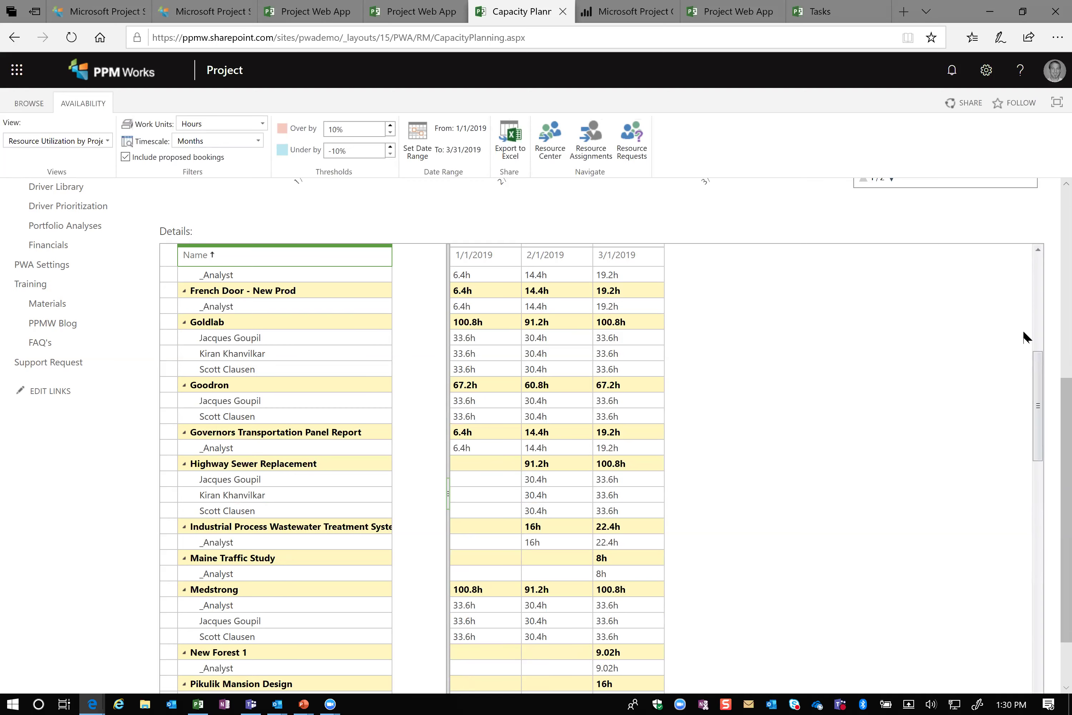
scroll(655, 284, up, 8)
mouse_move(442, 282)
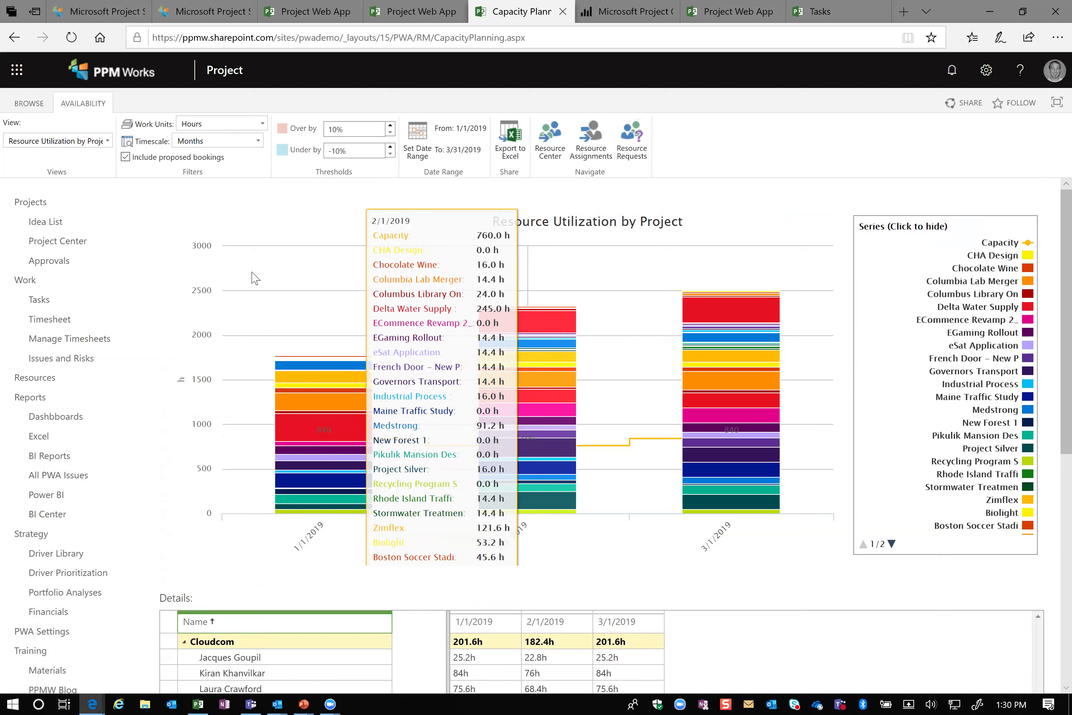
mouse_move(256, 278)
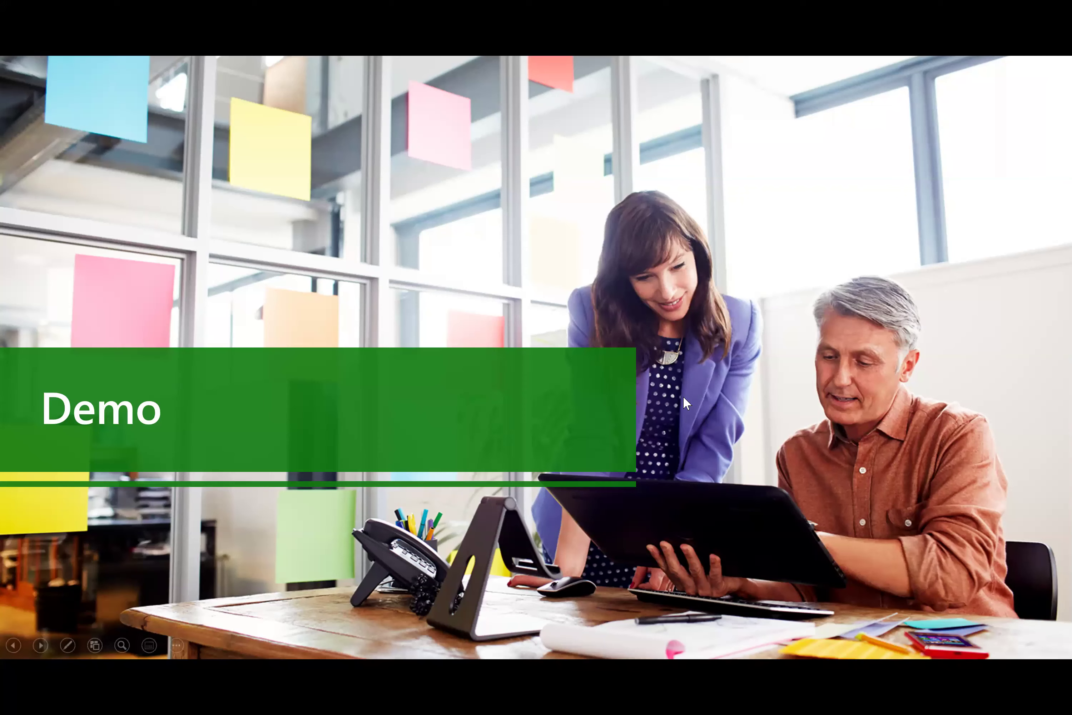
- Switch from the slide show to the Power BI Microsoft Project Online dashboard and open its Resource Assignments report
key(alt+Tab)
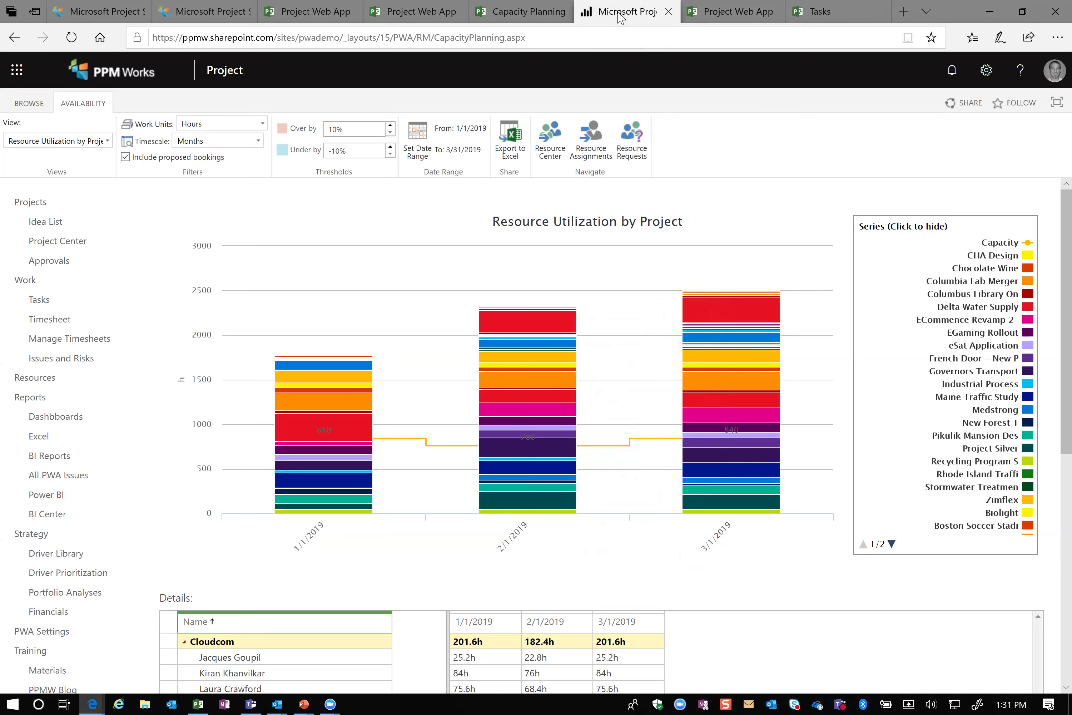
click(620, 17)
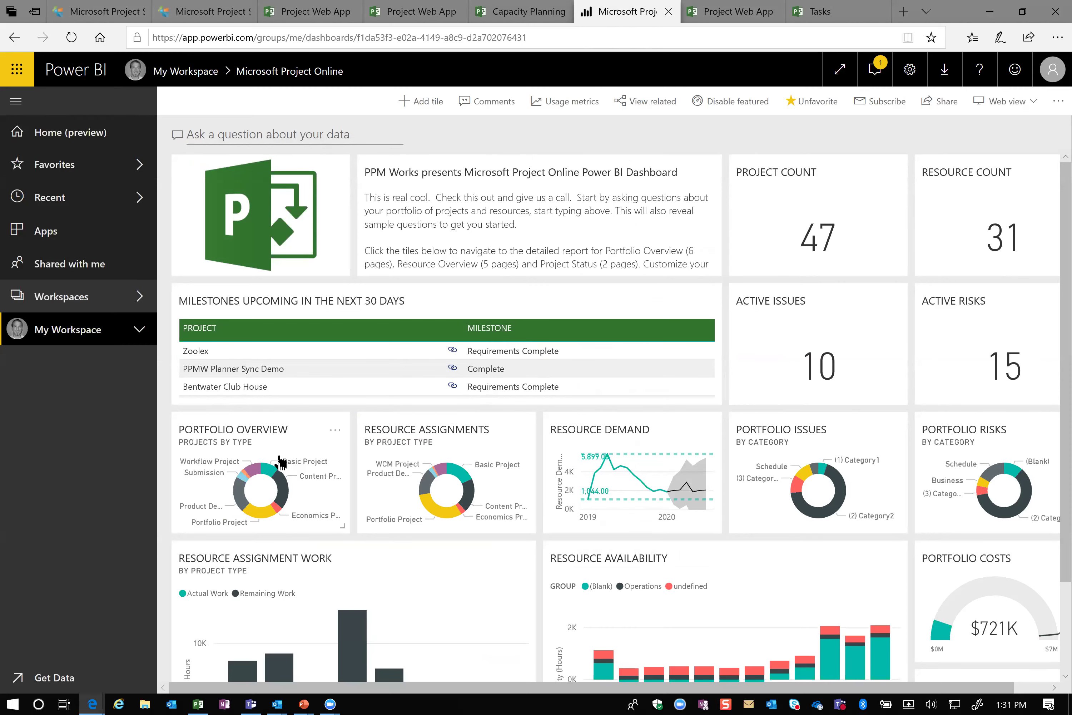
click(407, 446)
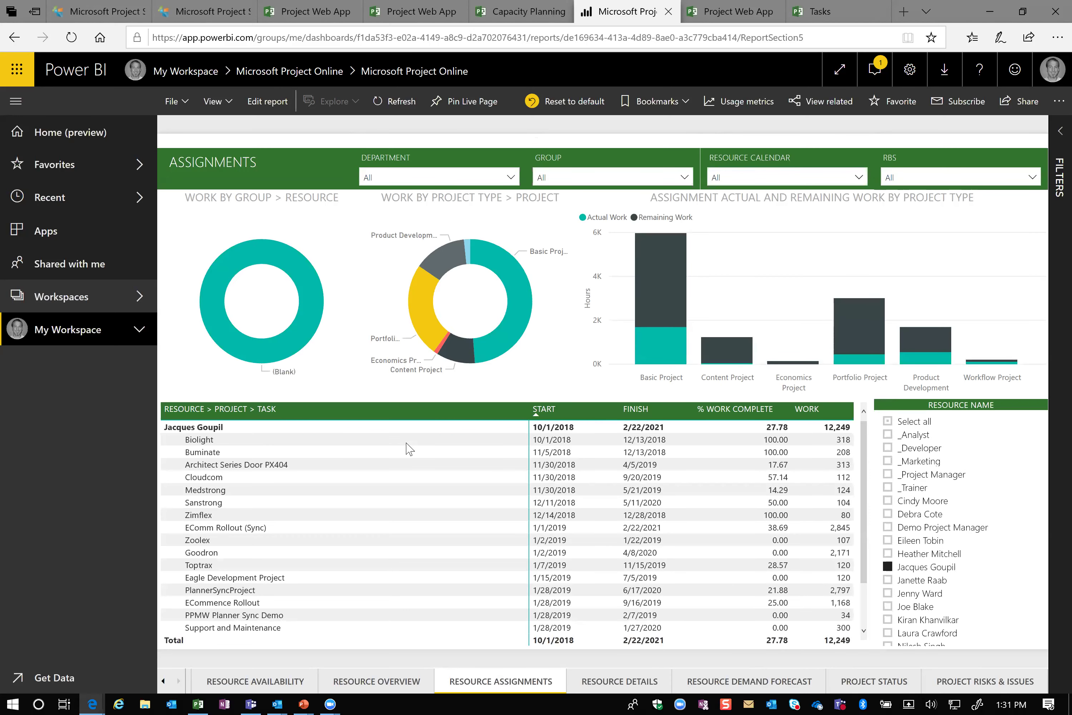
click(402, 465)
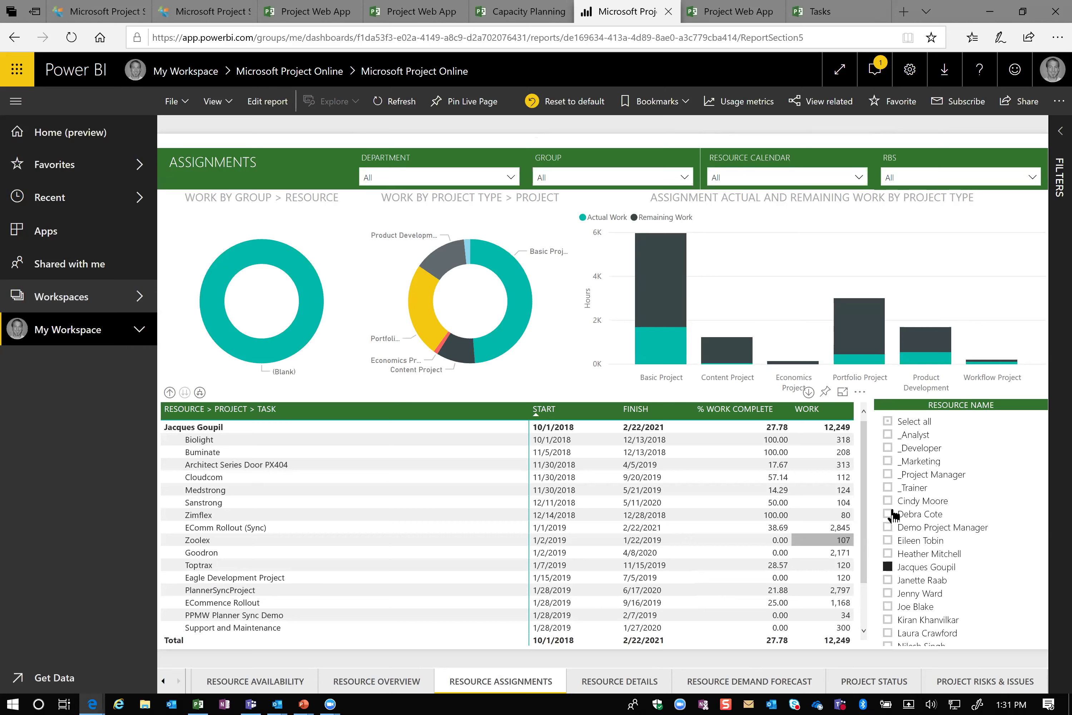
- Filter the assignments report to the _Analyst resource, and briefly cross-filter it by Portfolio Project before clearing that selection
click(887, 435)
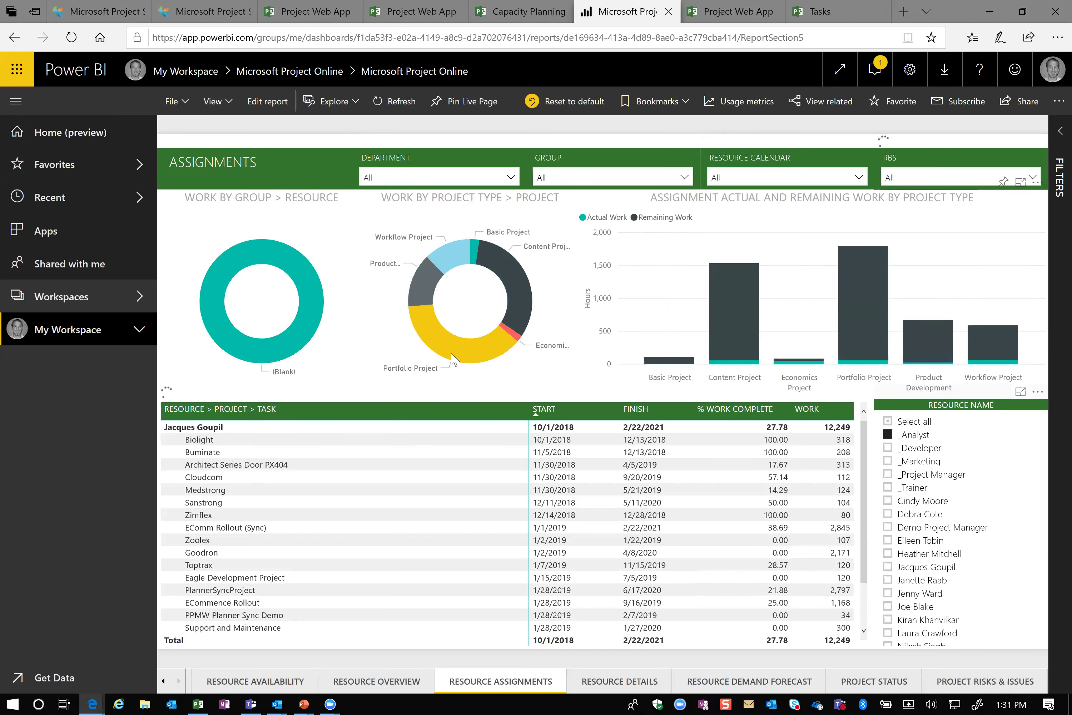
click(451, 350)
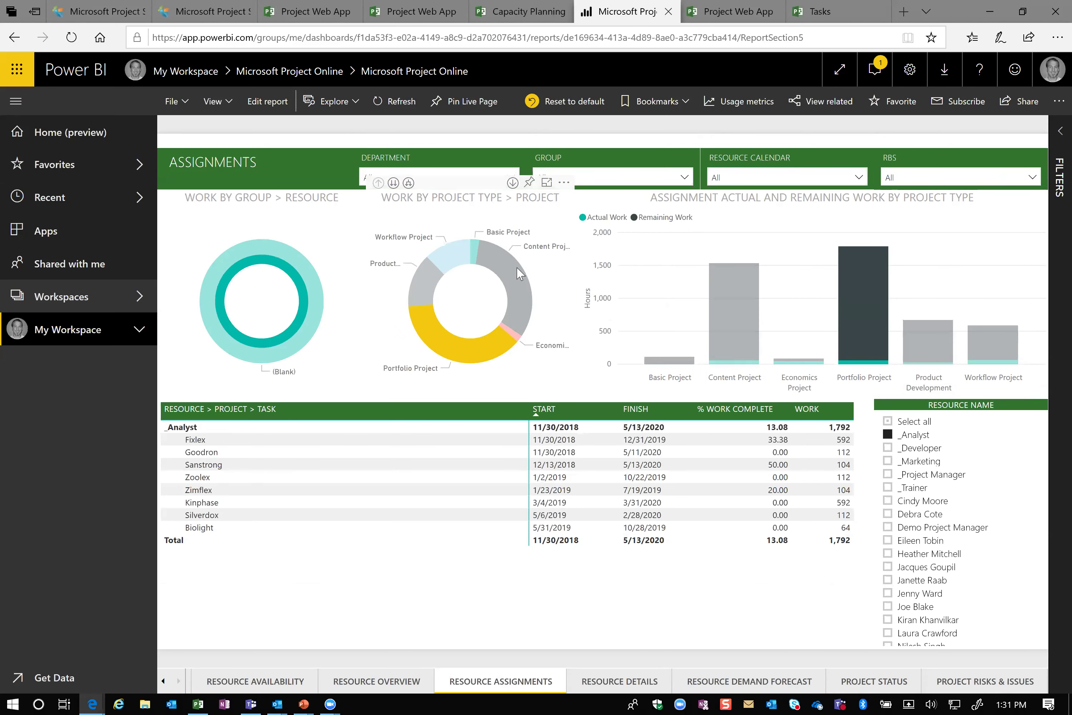
click(480, 361)
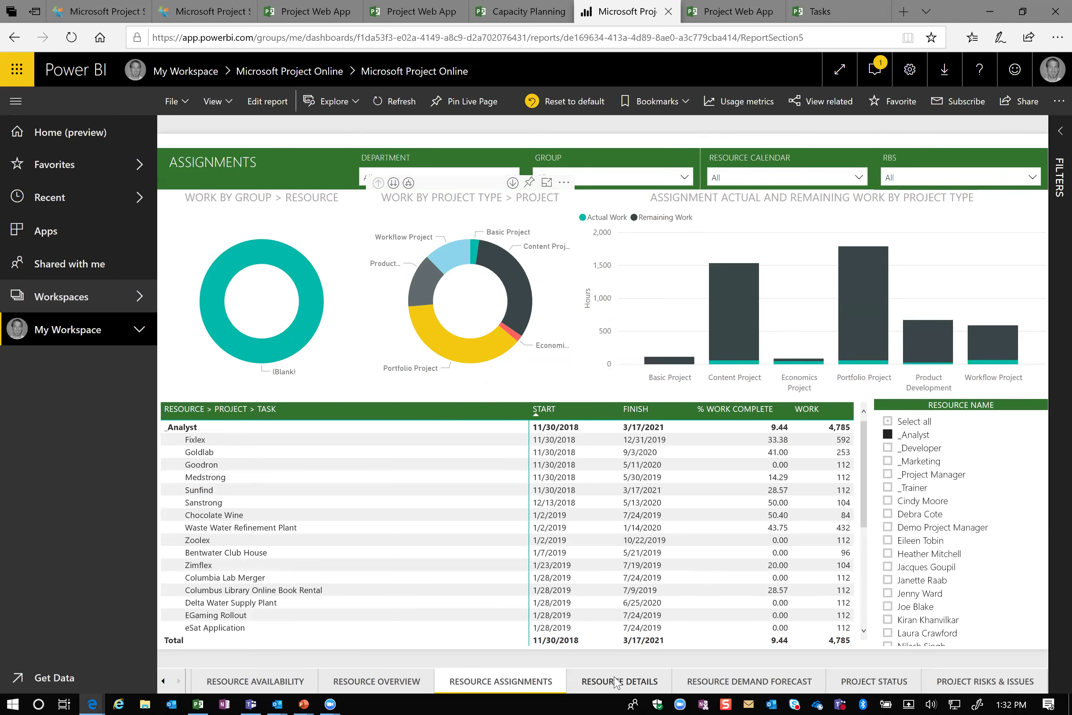
- Open the Resource Availability report page and examine the availability heatmap and the capacity line over time
click(275, 682)
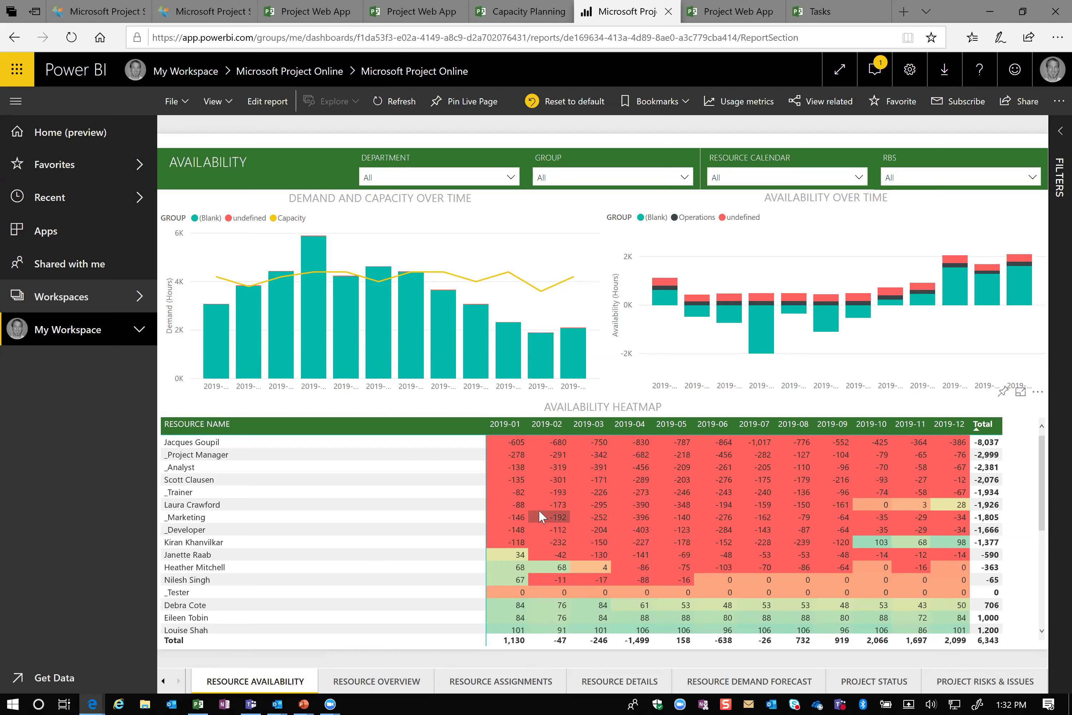
mouse_move(539, 511)
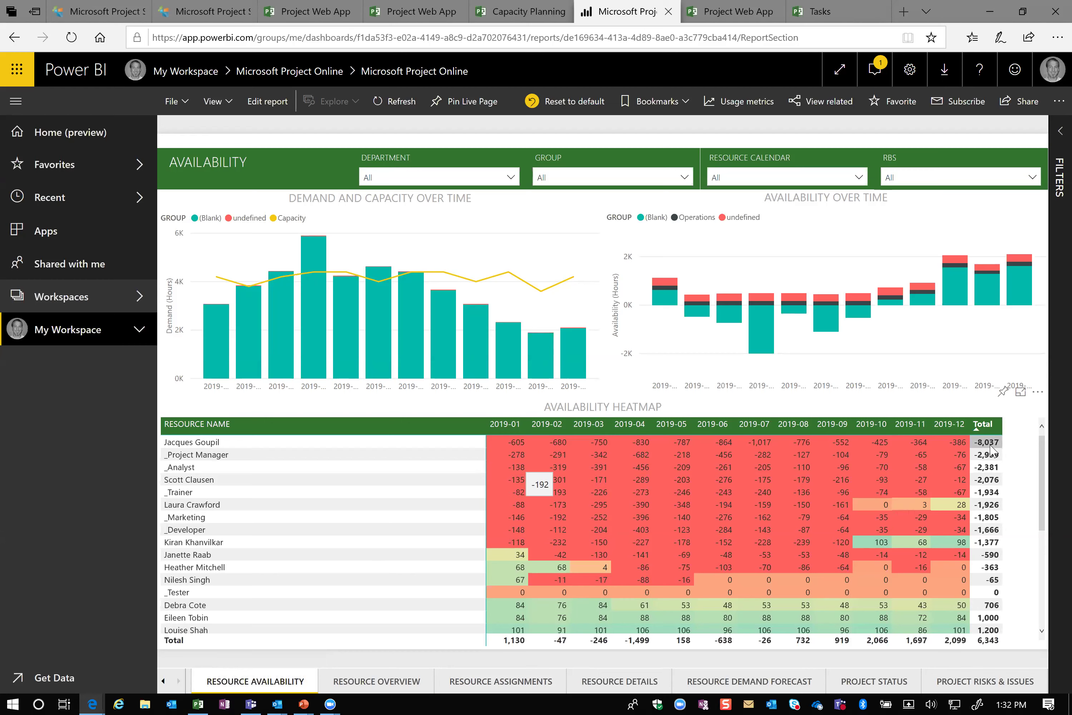
mouse_move(990, 445)
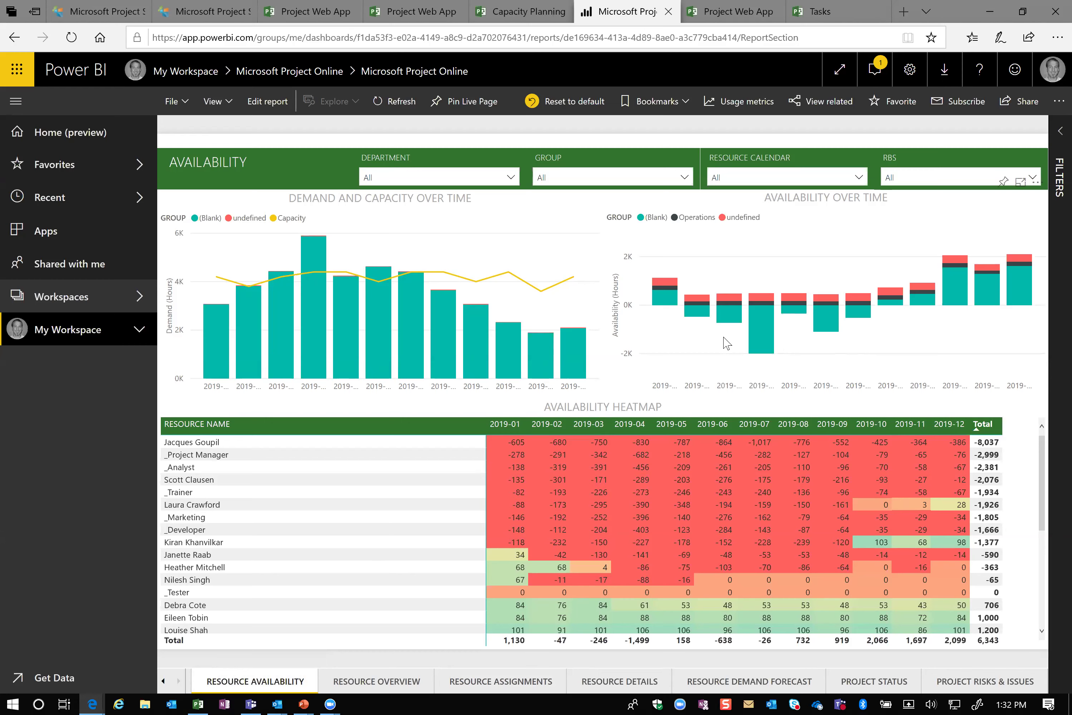
mouse_move(545, 287)
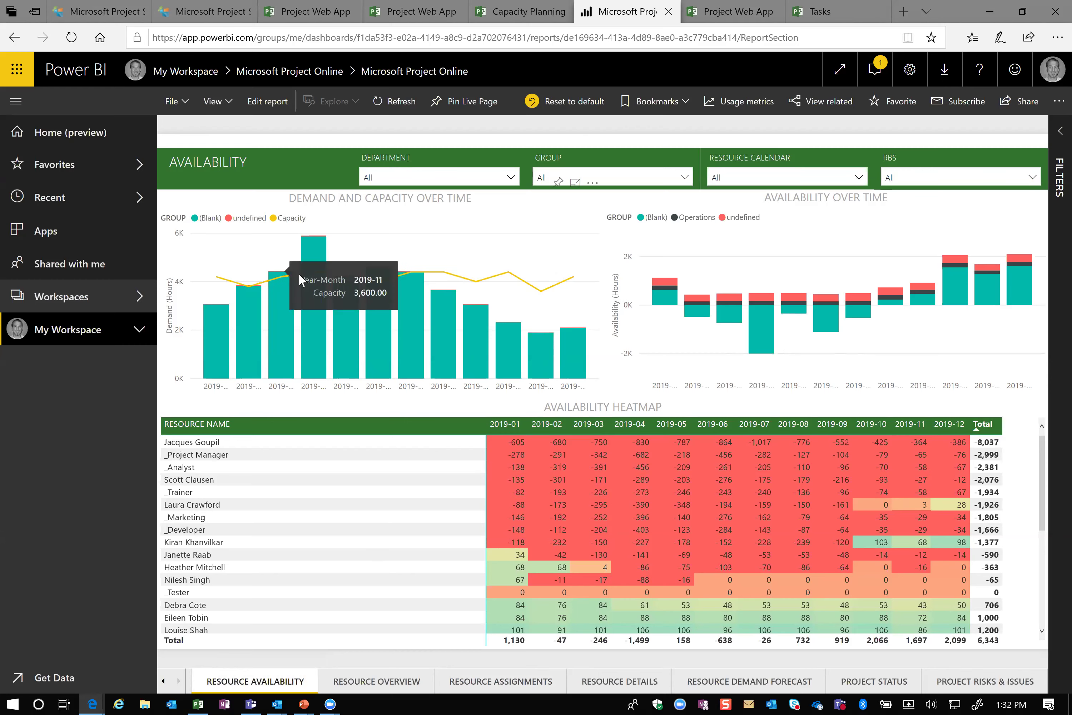
mouse_move(461, 282)
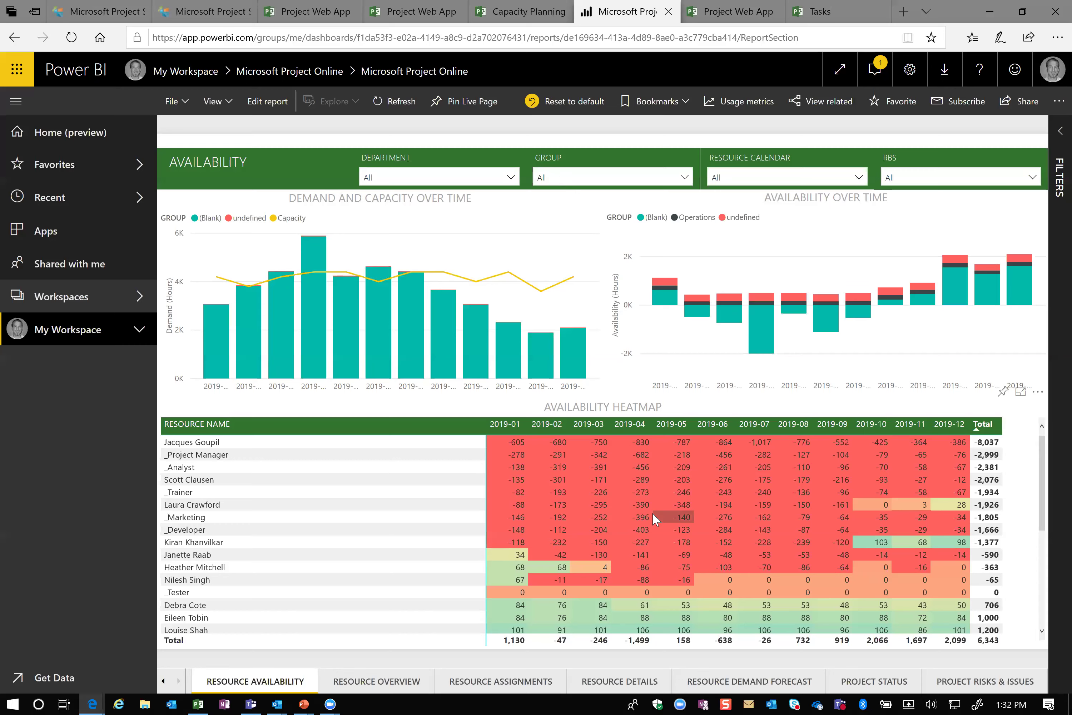
- Open the Resource Demand Forecast report page and examine the predicted demand and its bounds around March and April 2020, dismissing the notification
click(753, 686)
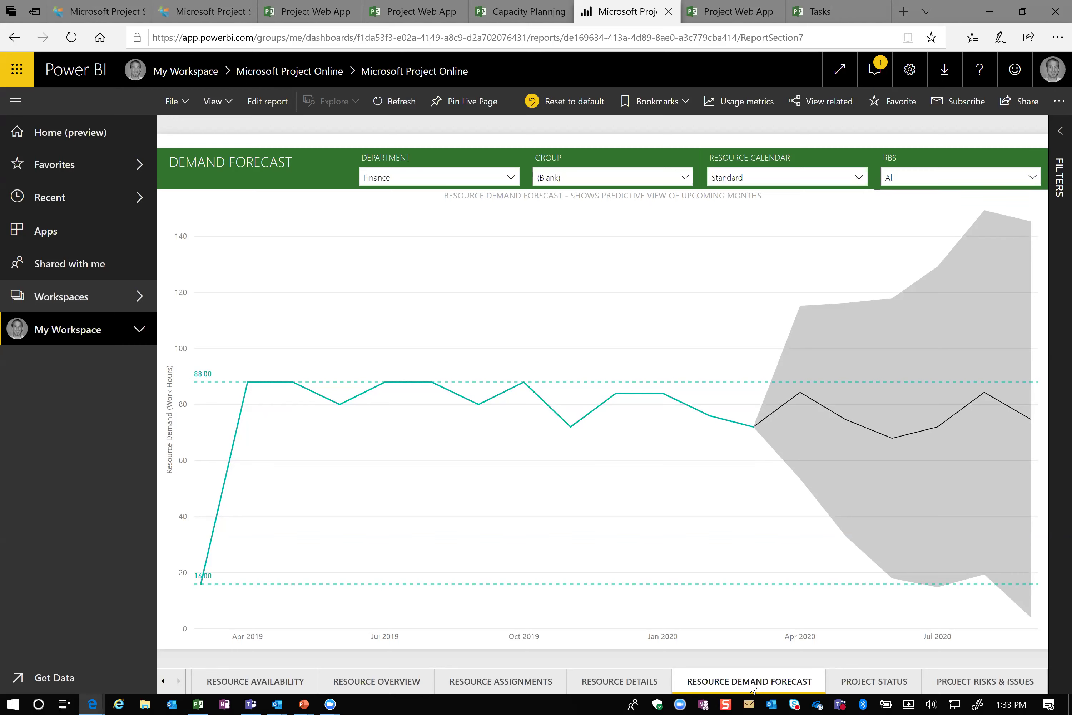
mouse_move(756, 427)
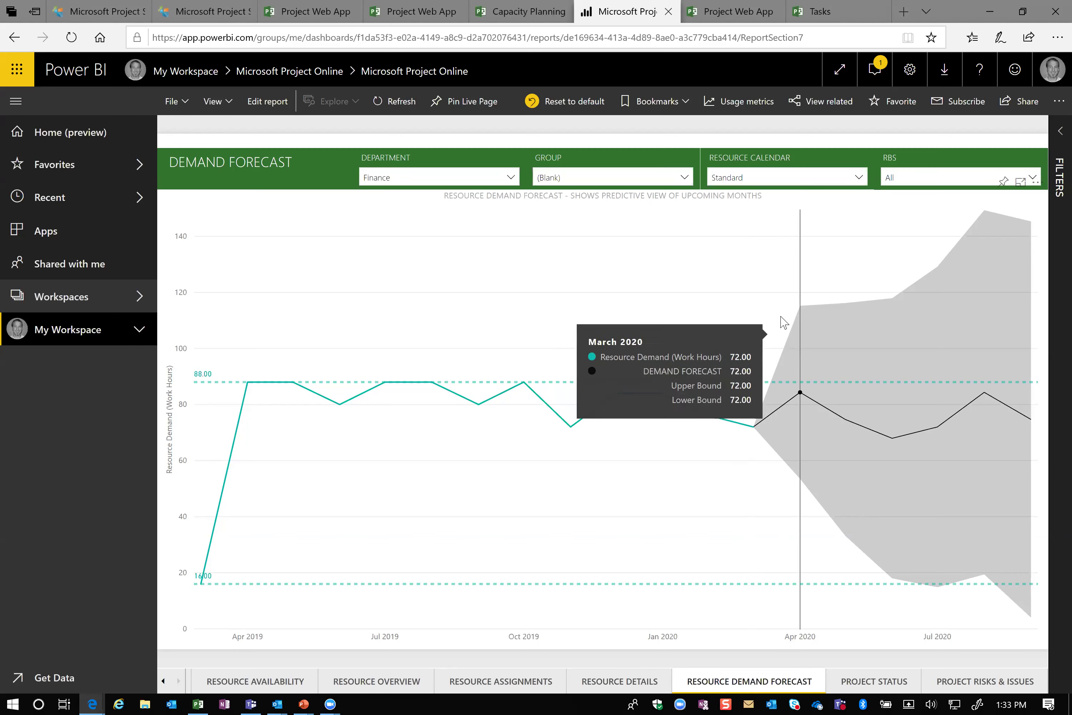
mouse_move(802, 309)
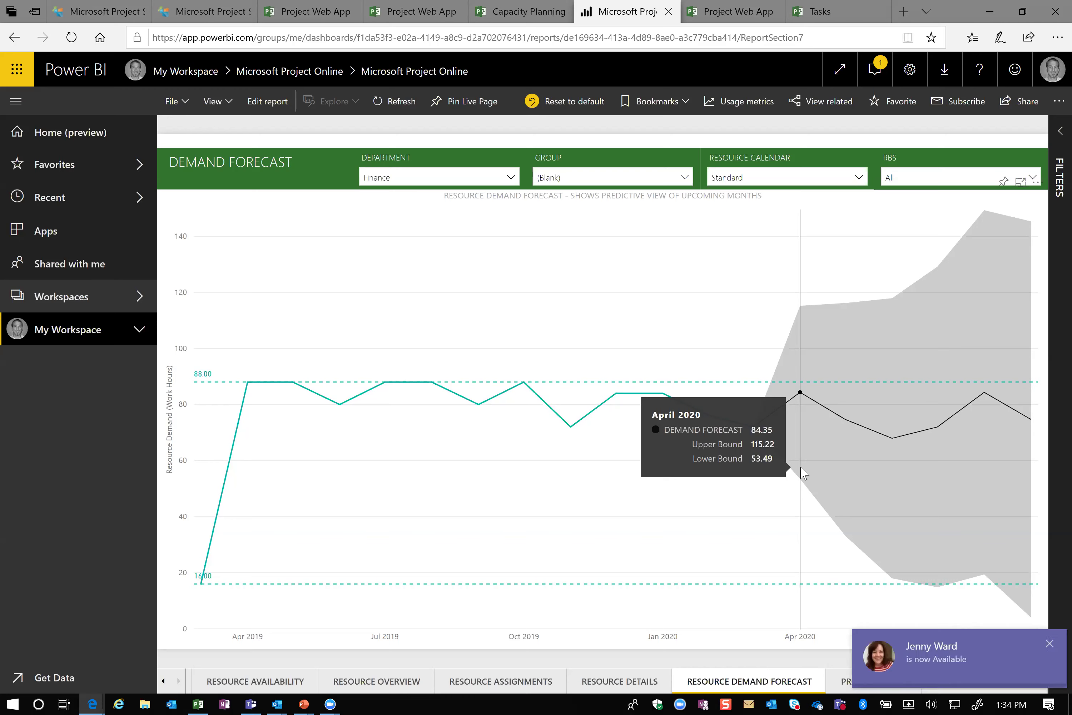
click(1049, 643)
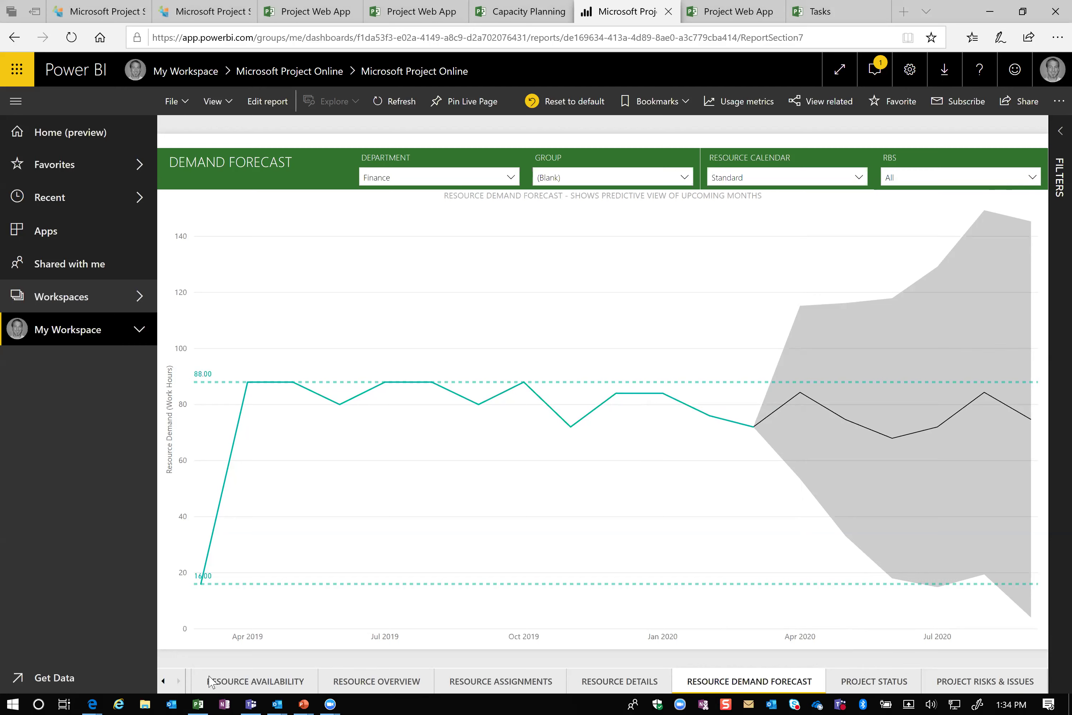
click(164, 681)
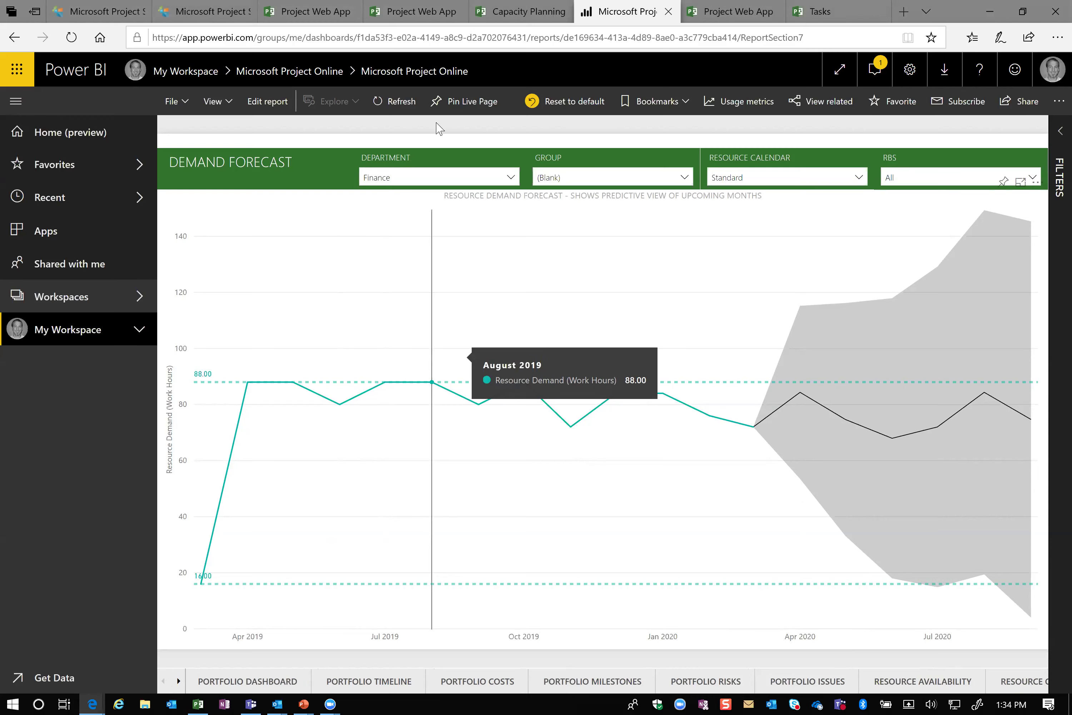
- Switch to Project Web App, open Portfolio Analyses, and open the Baseline resource scenario under Cost 2M of the 2016 - Portfolio Scenarios analysis
click(308, 13)
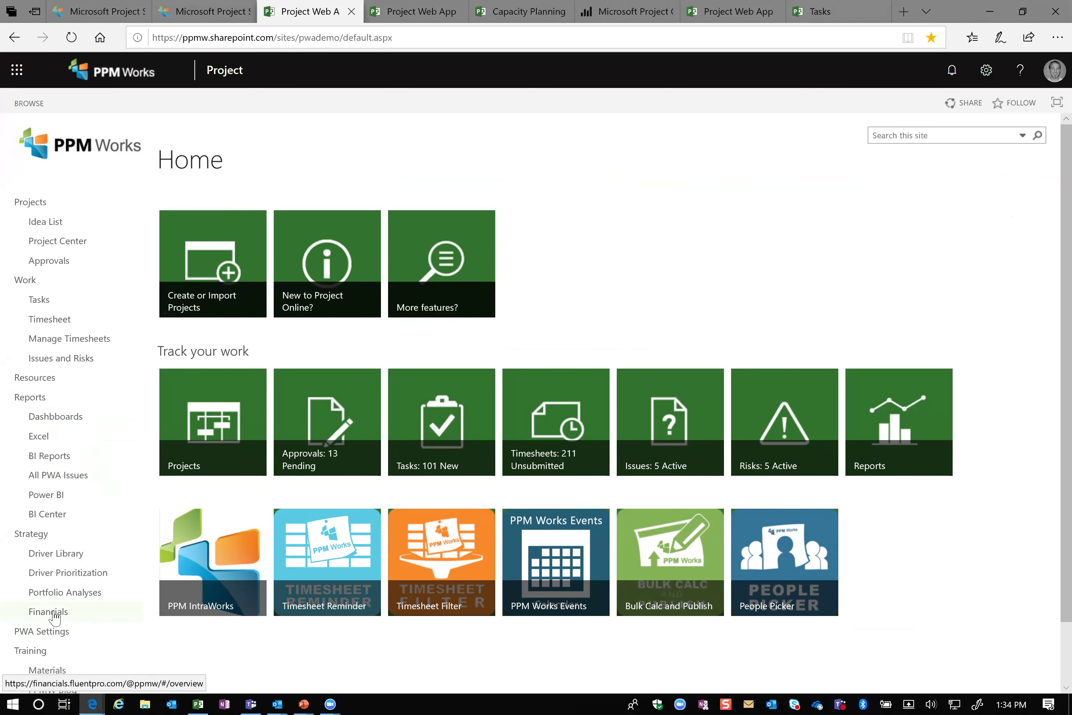
click(75, 598)
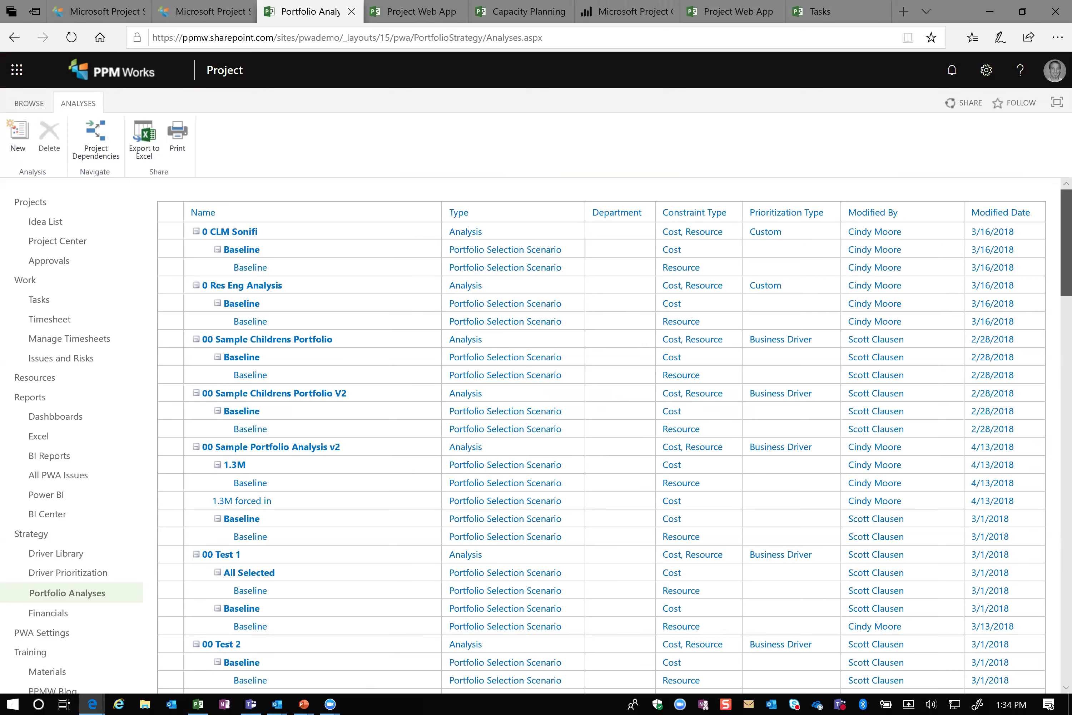
scroll(600, 433, down, 5)
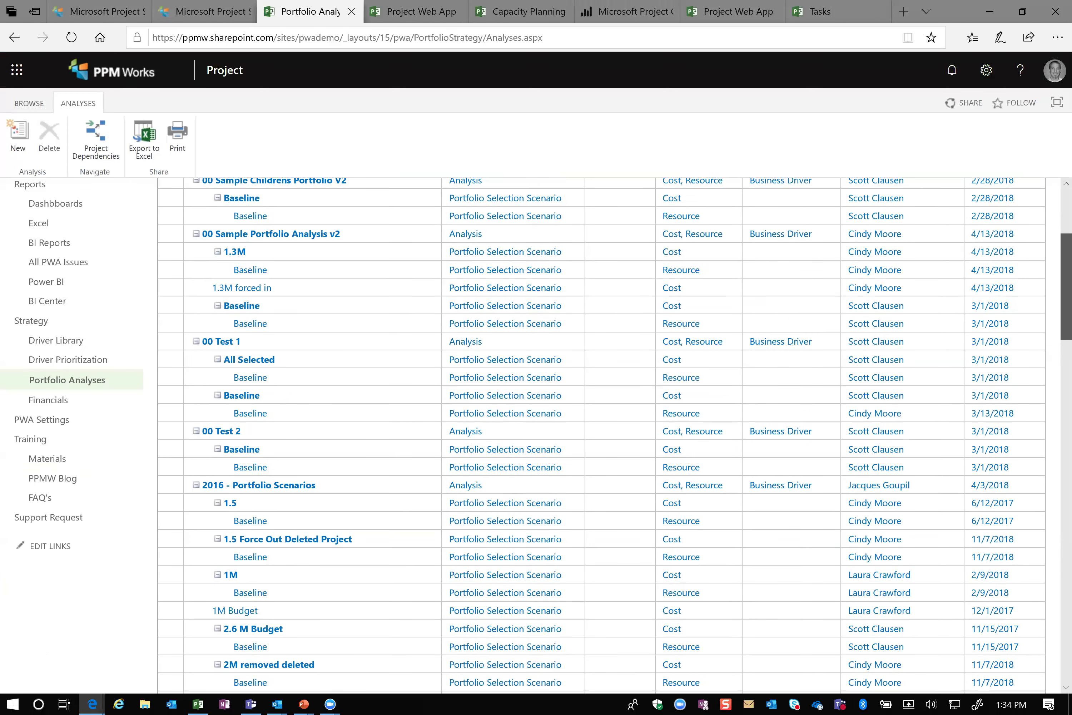
scroll(780, 277, down, 3)
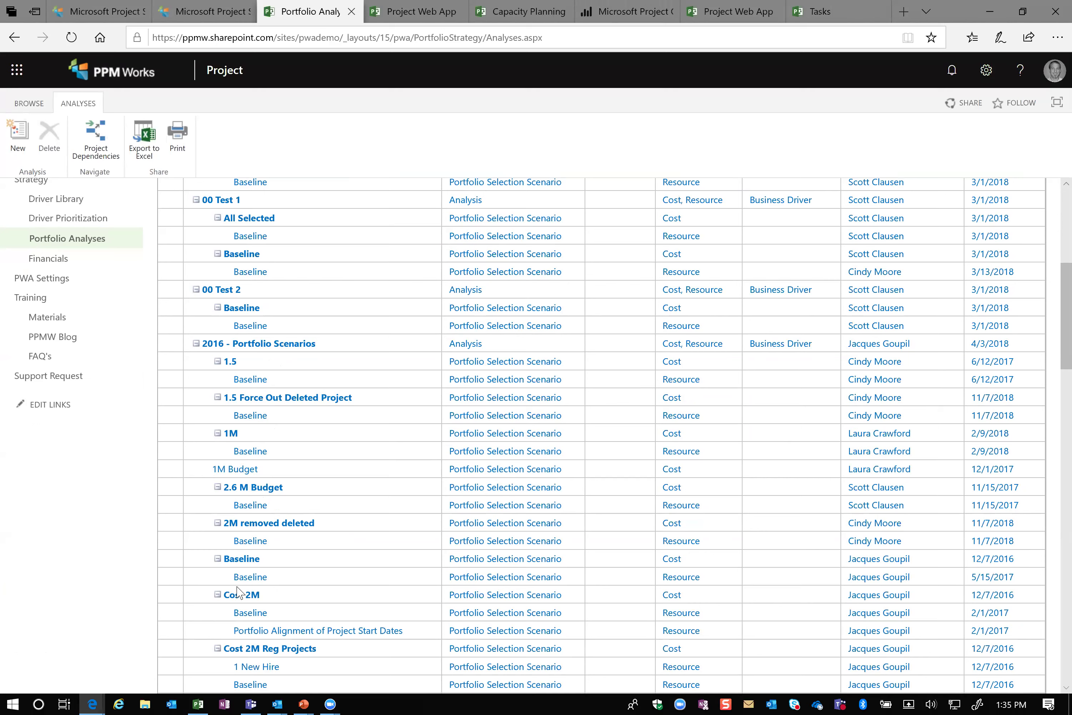
click(256, 615)
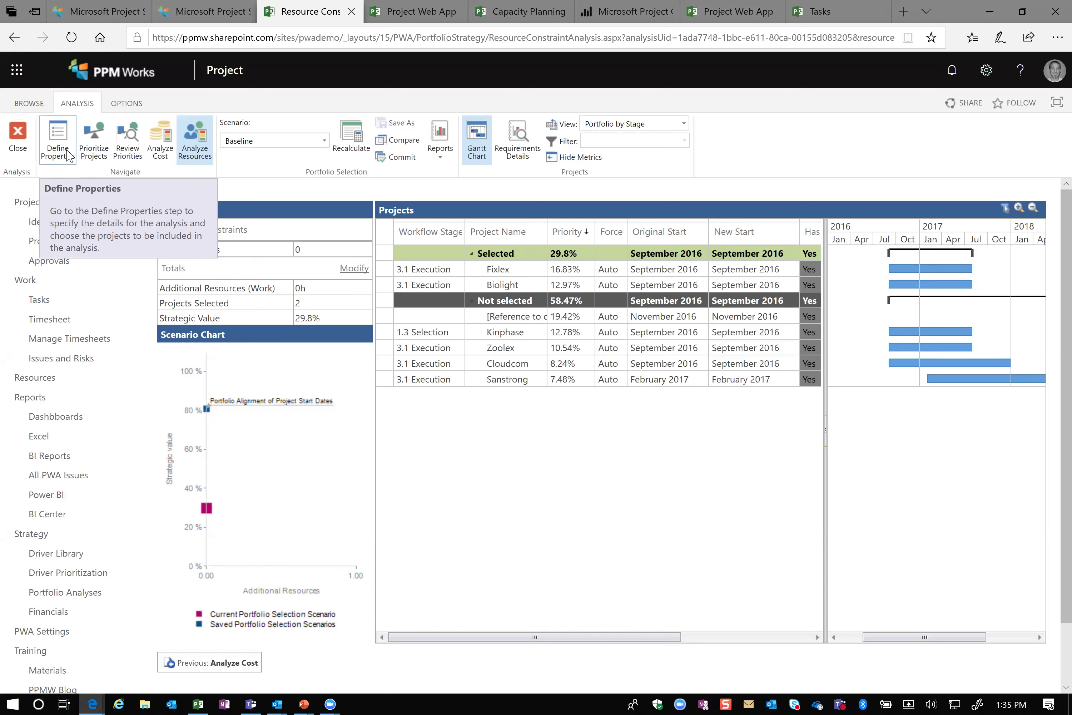
- Examine the project ratings against the business drivers in Prioritize Projects and the project ranking in Review Priorities
click(89, 149)
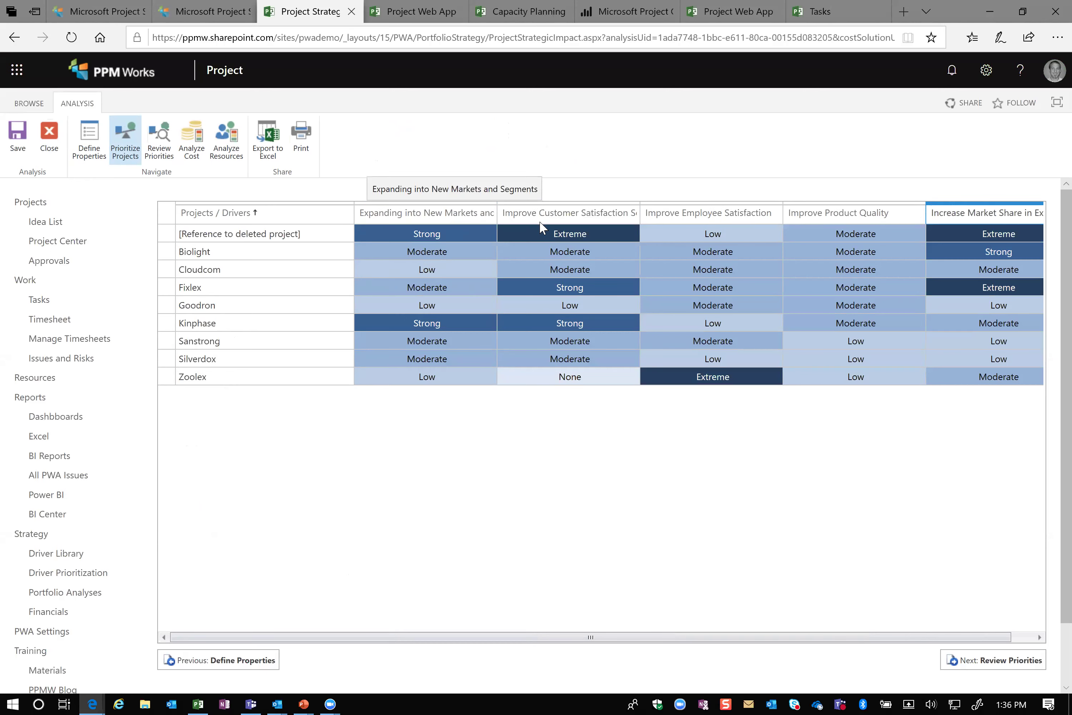
click(158, 151)
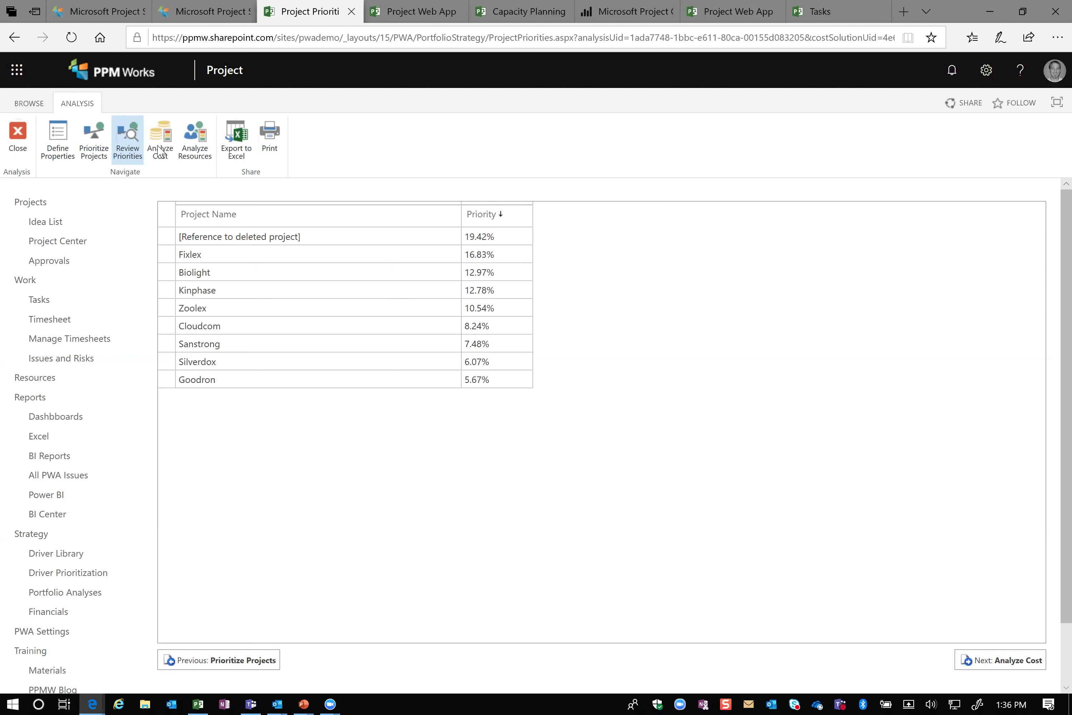
click(199, 218)
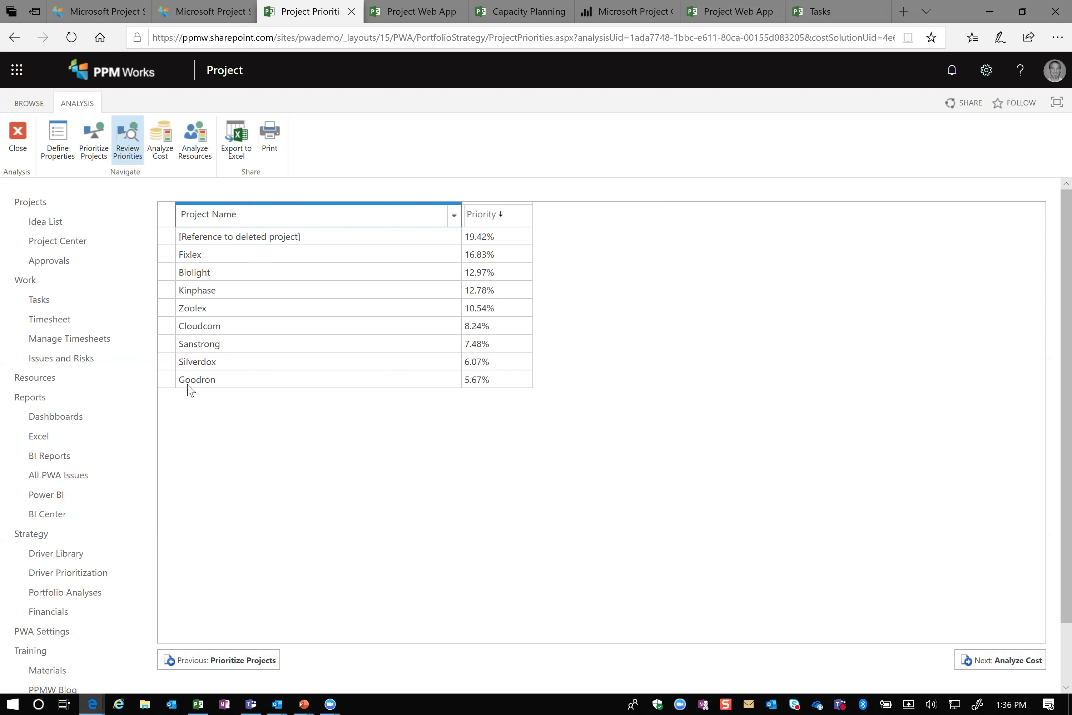
click(428, 189)
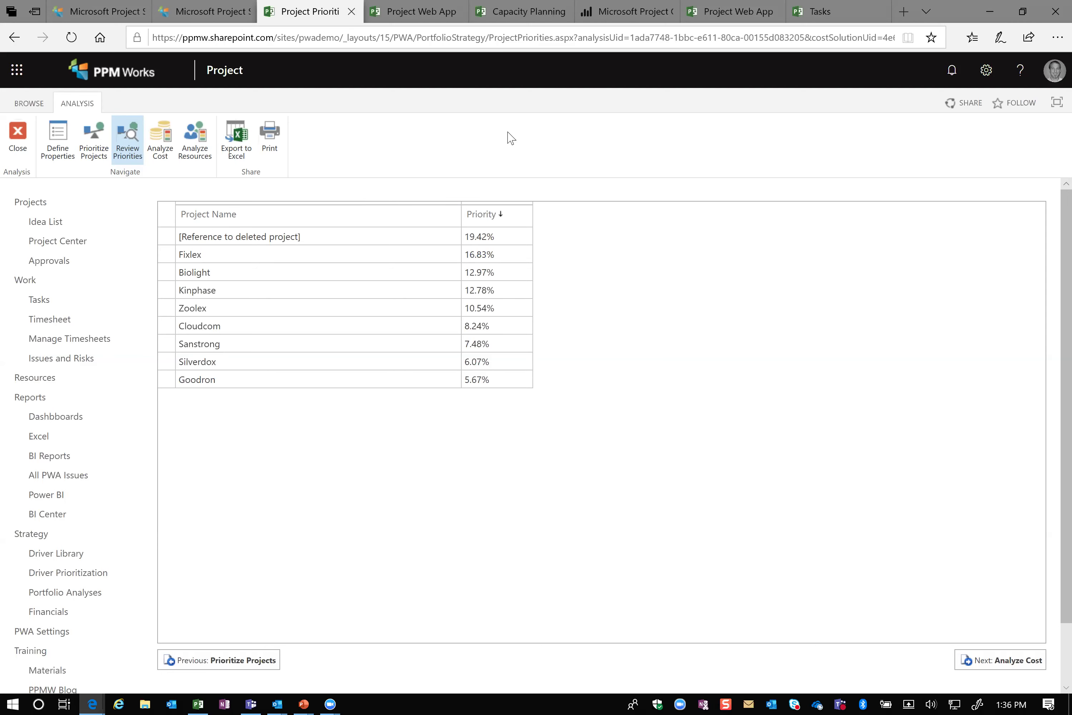
click(240, 222)
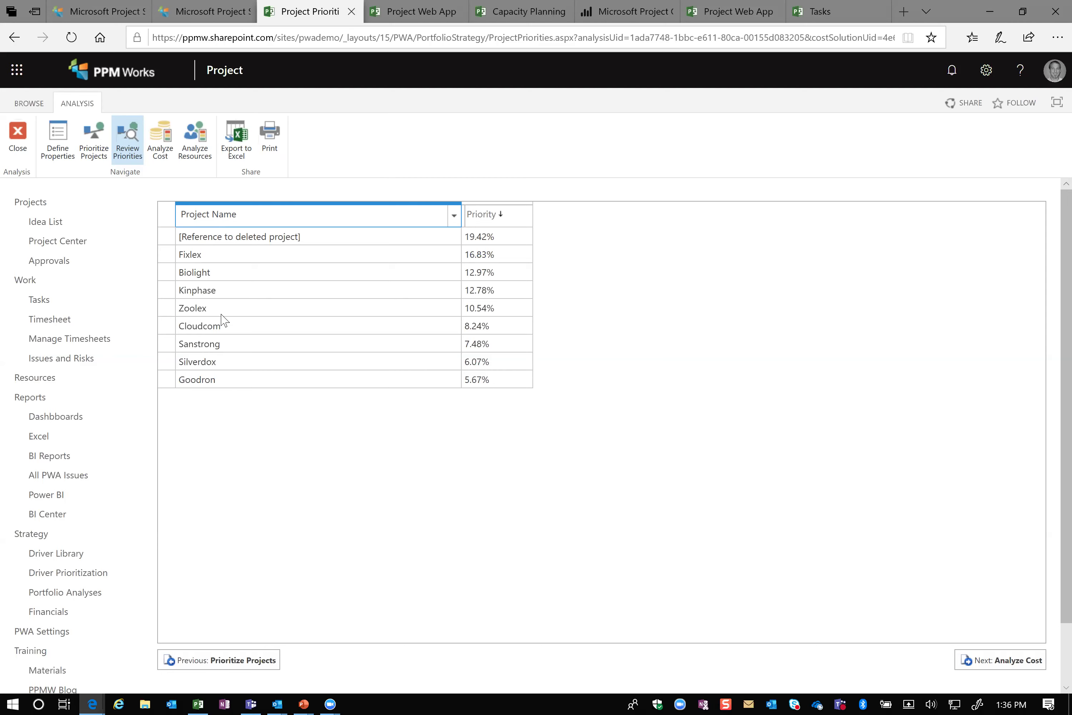
click(191, 182)
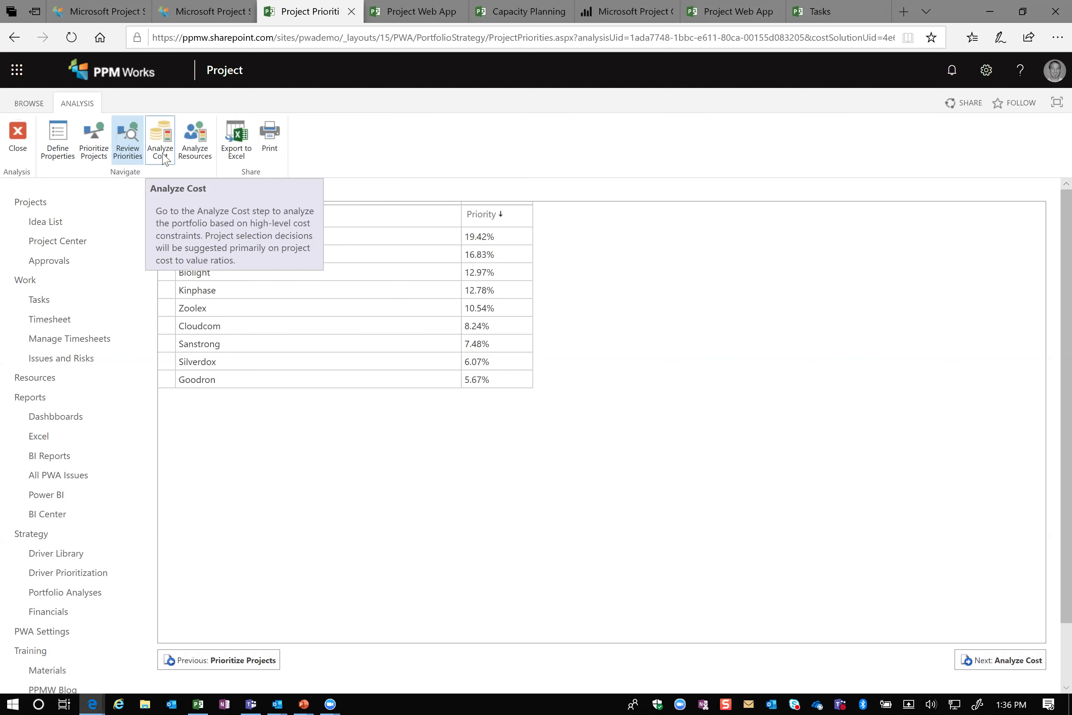
- Open the Analyze Cost stage for the Cost 2M scenario and look over the list of saved scenarios
click(164, 159)
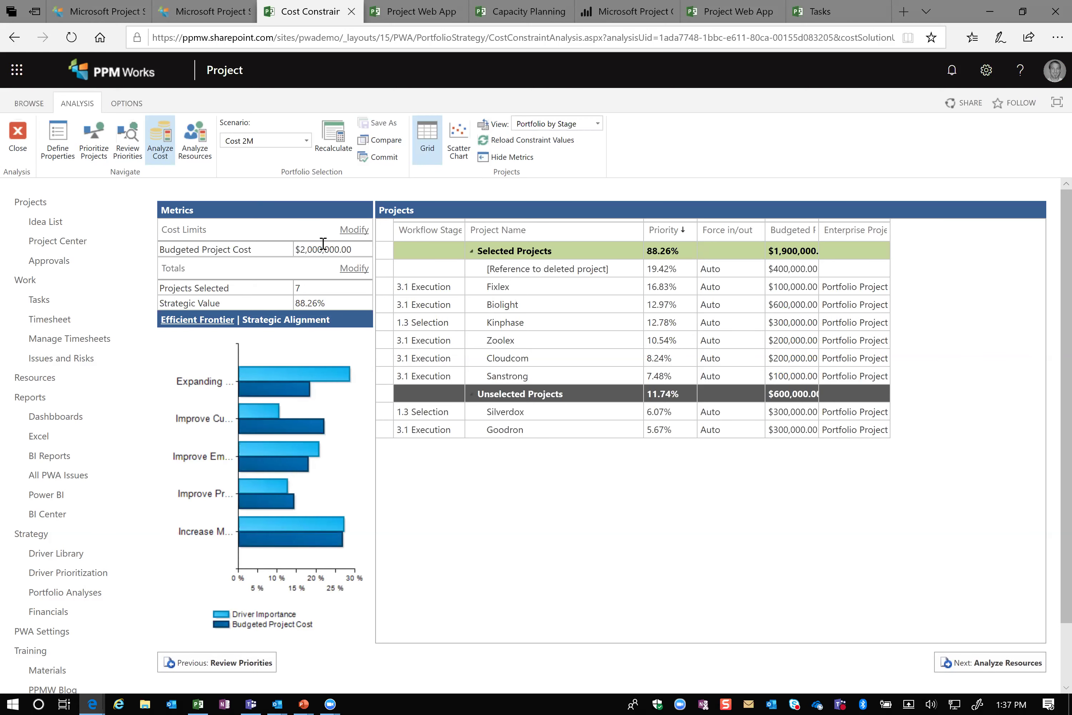
click(306, 141)
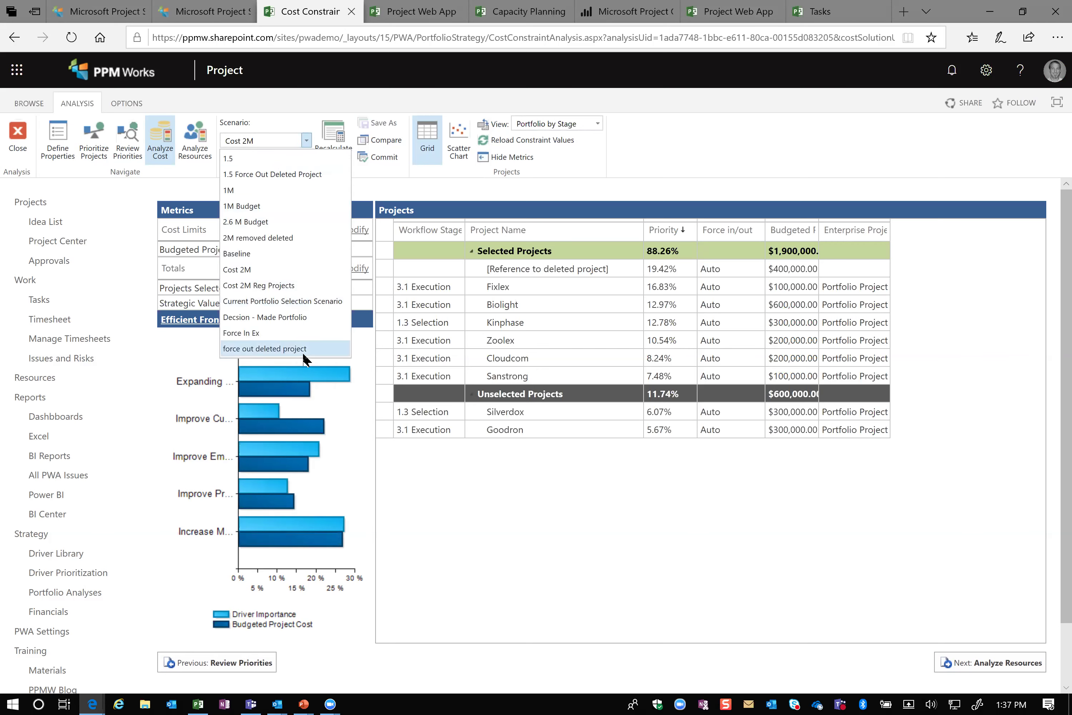
click(531, 184)
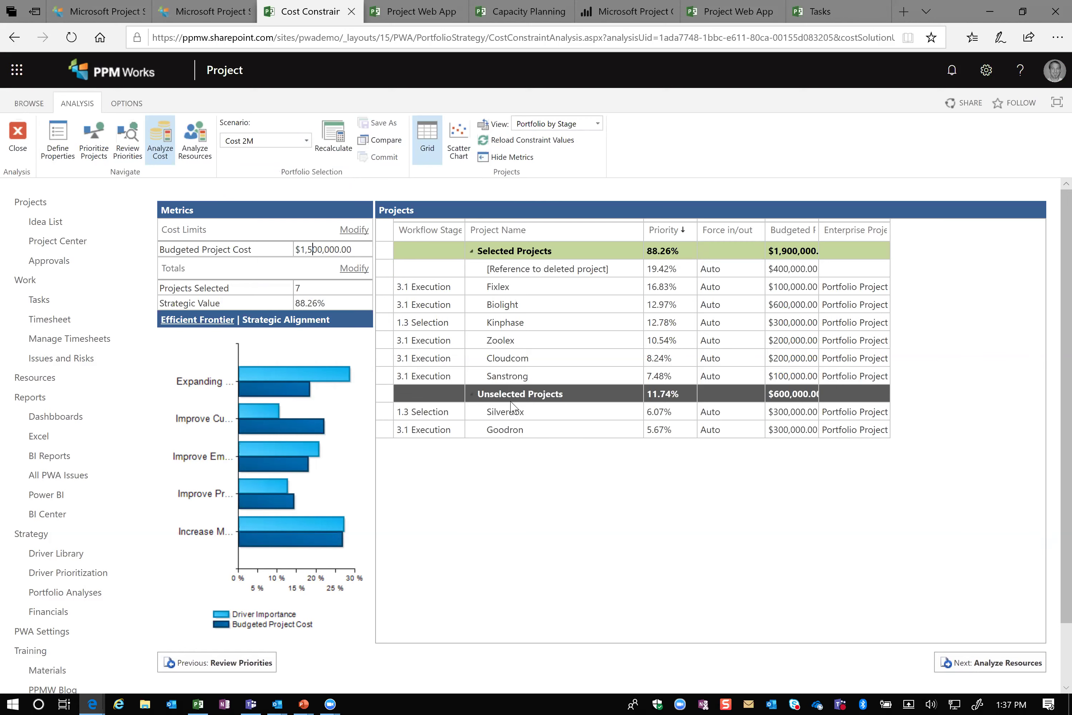
- Try to recalculate the Cost 2M scenario with a Budgeted Project Cost limit of $1,500,000 and read the reason given
click(339, 149)
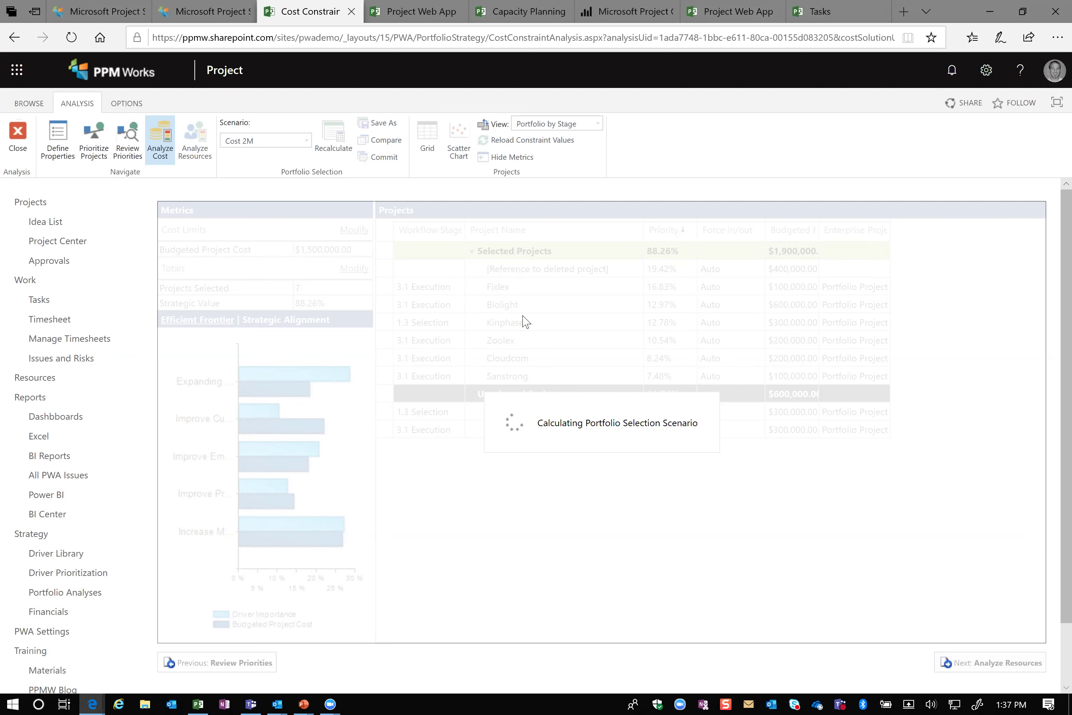
drag(295, 220, 456, 219)
click(422, 218)
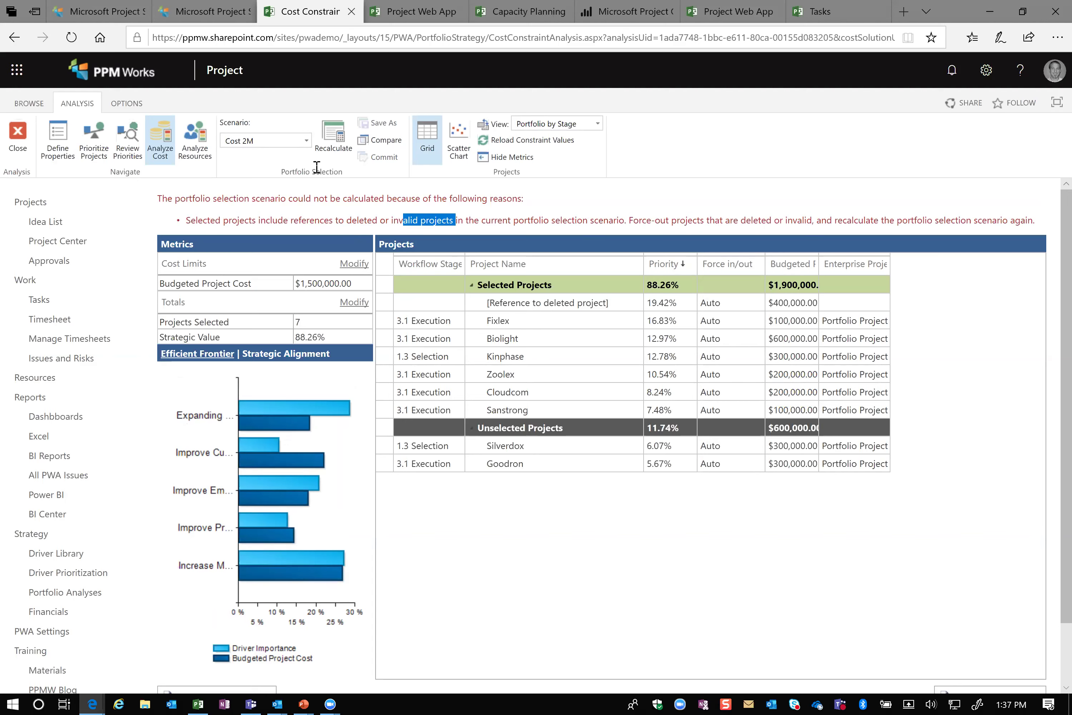
- Load the Current Portfolio Selection Scenario and examine Zoolex's force-in setting and the Strategic Alignment chart
click(307, 141)
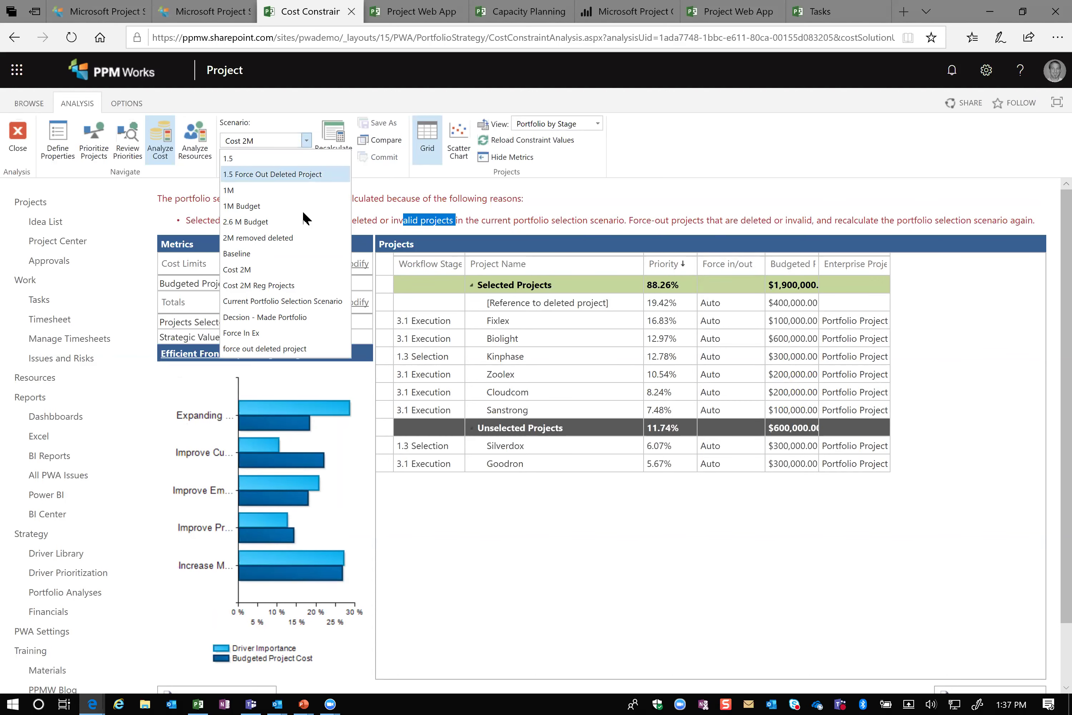
click(303, 306)
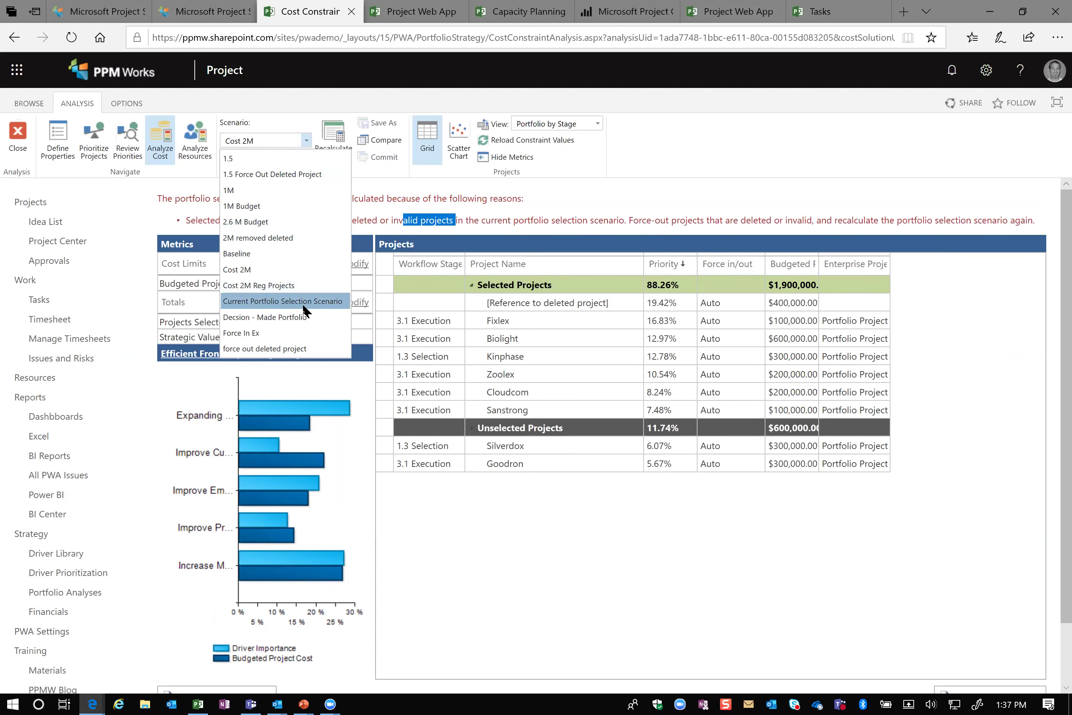
click(466, 410)
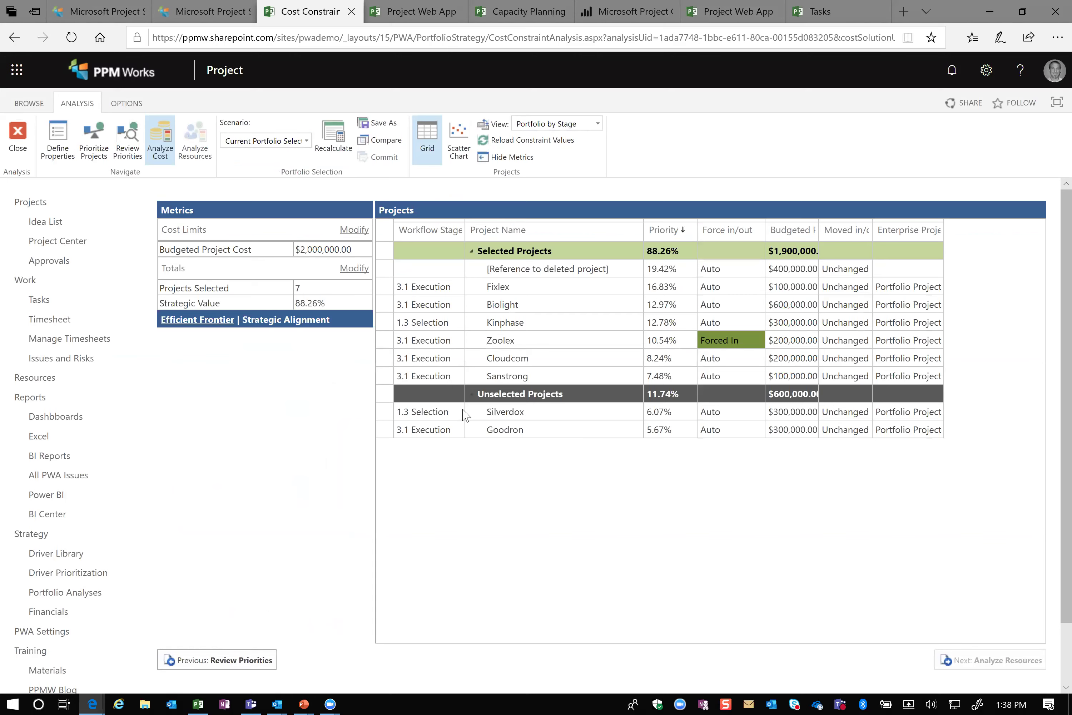
click(758, 340)
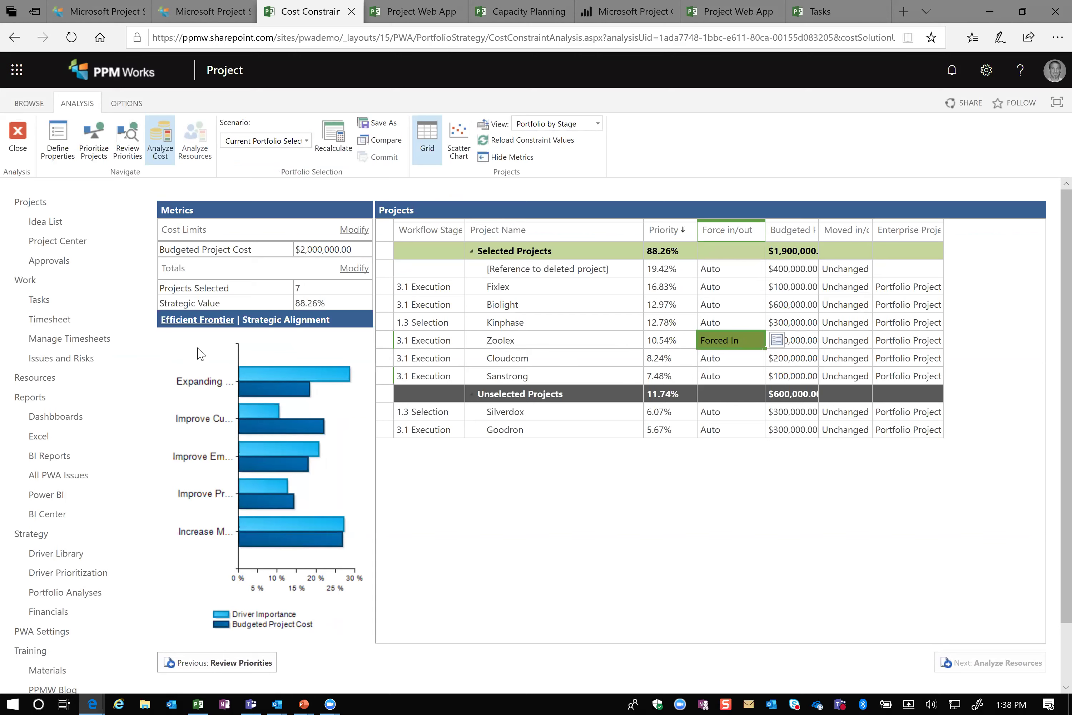
mouse_move(301, 382)
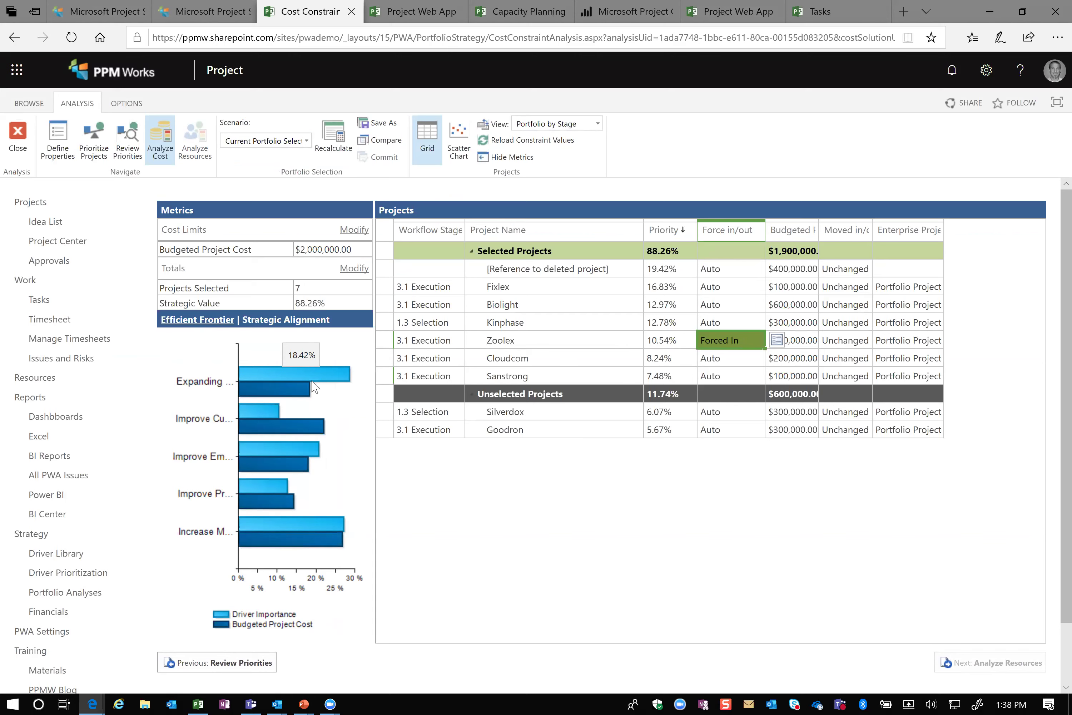
- Switch the cost analysis to the Baseline scenario and open its Analyze Resources stage
click(306, 141)
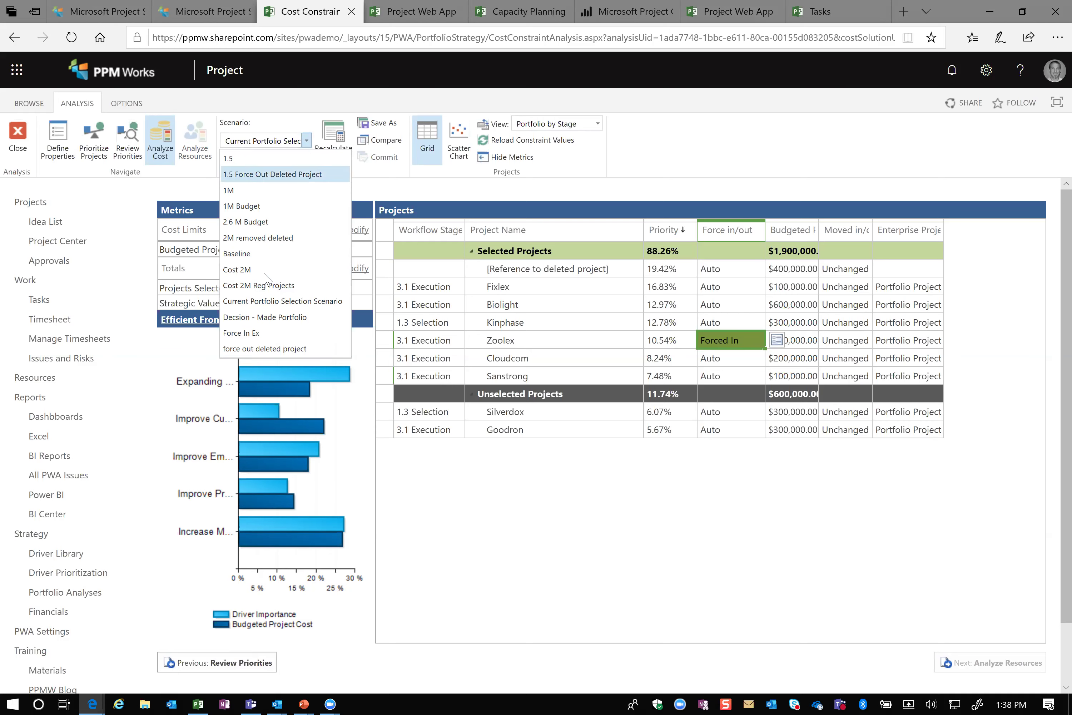
click(272, 255)
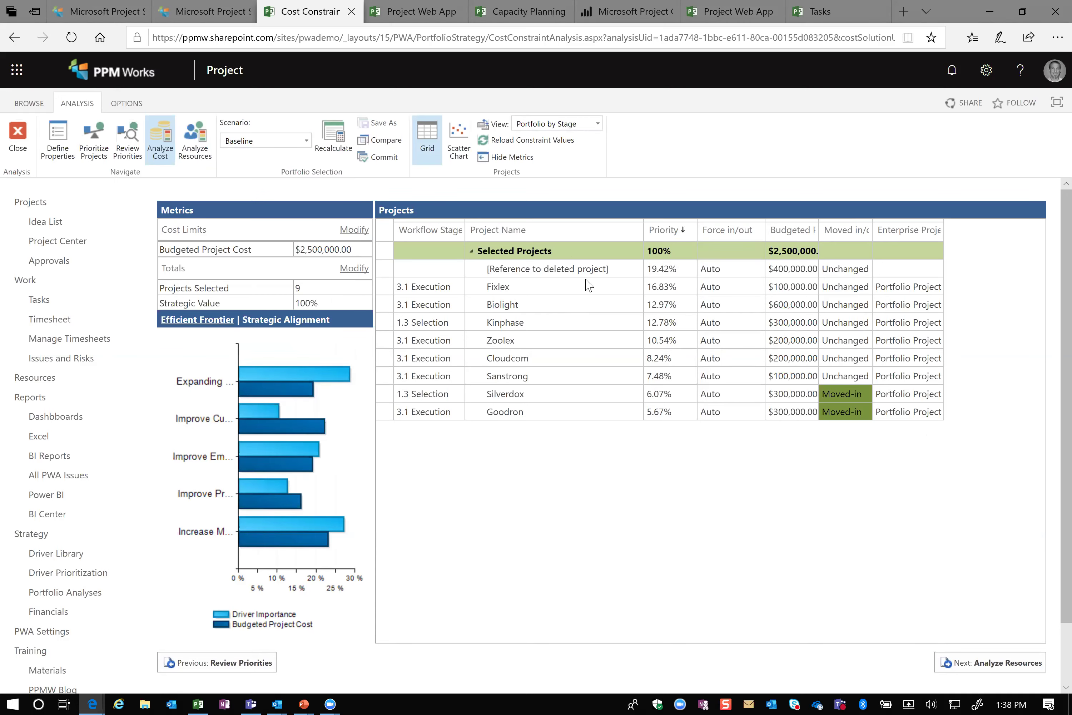
click(189, 141)
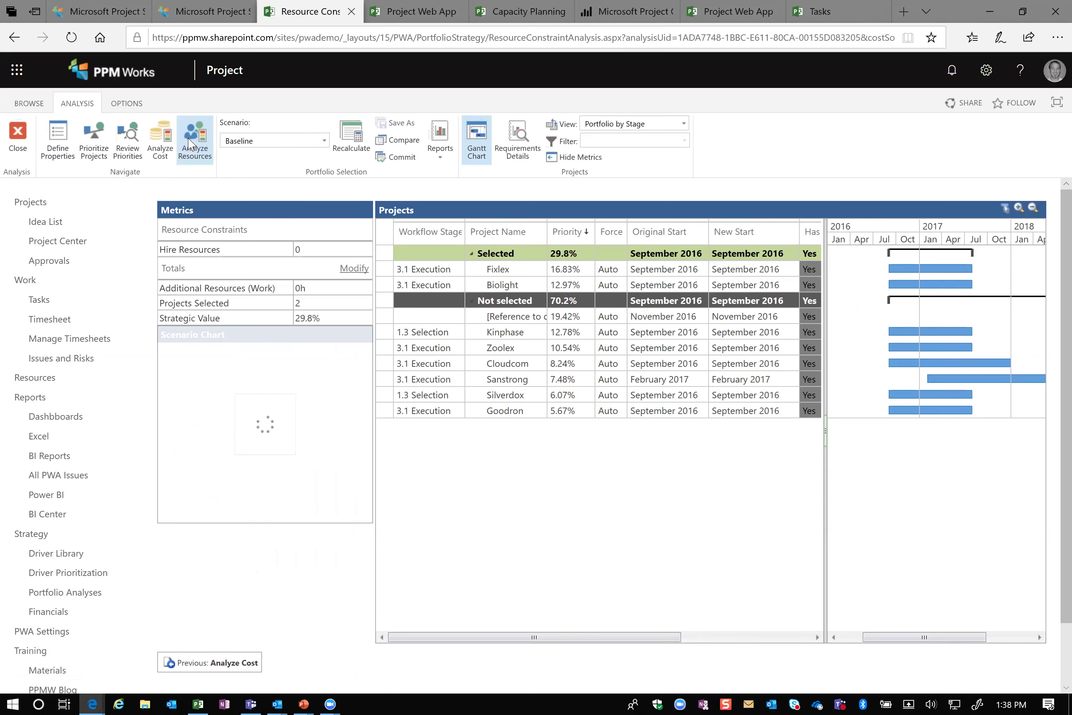
- Highlight the unselected projects from Kinphase to Goodron, widen the projects grid, and set Kinphase's New Start to March 2017
drag(510, 333, 515, 409)
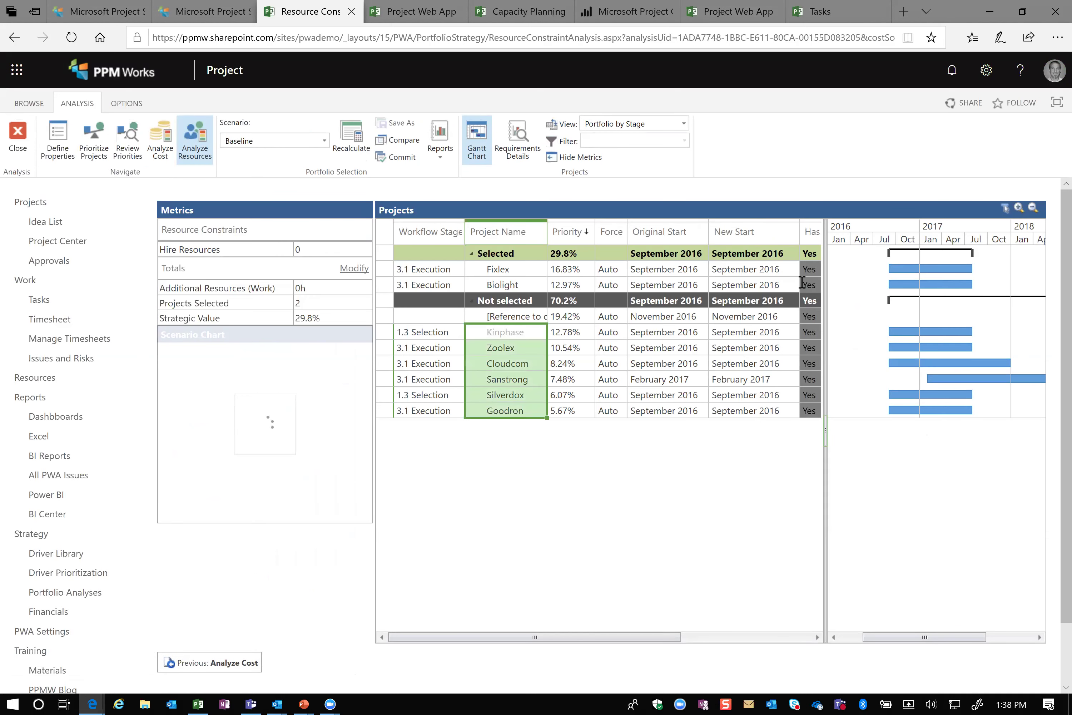
drag(825, 261, 897, 258)
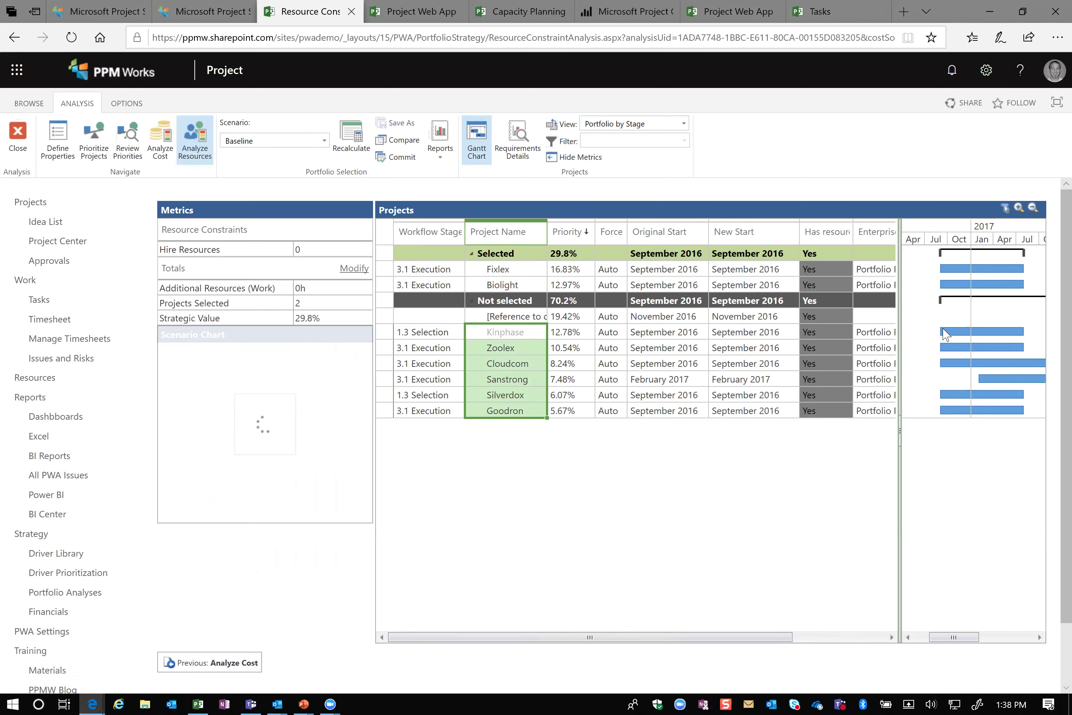
click(780, 348)
click(781, 335)
click(791, 332)
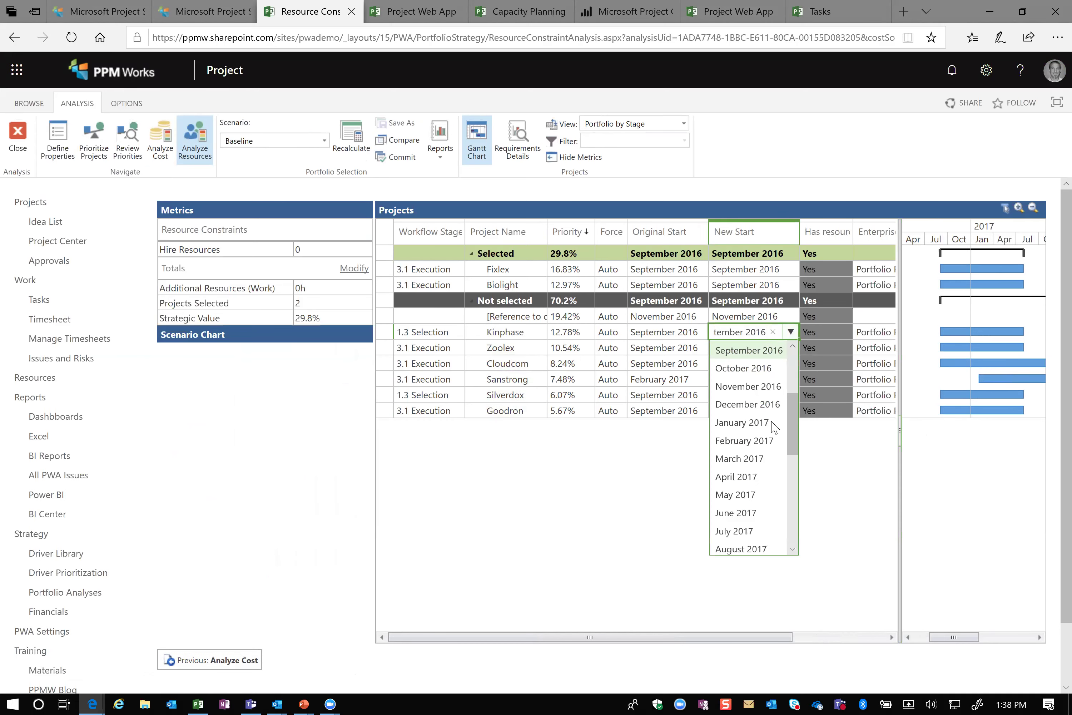
click(756, 459)
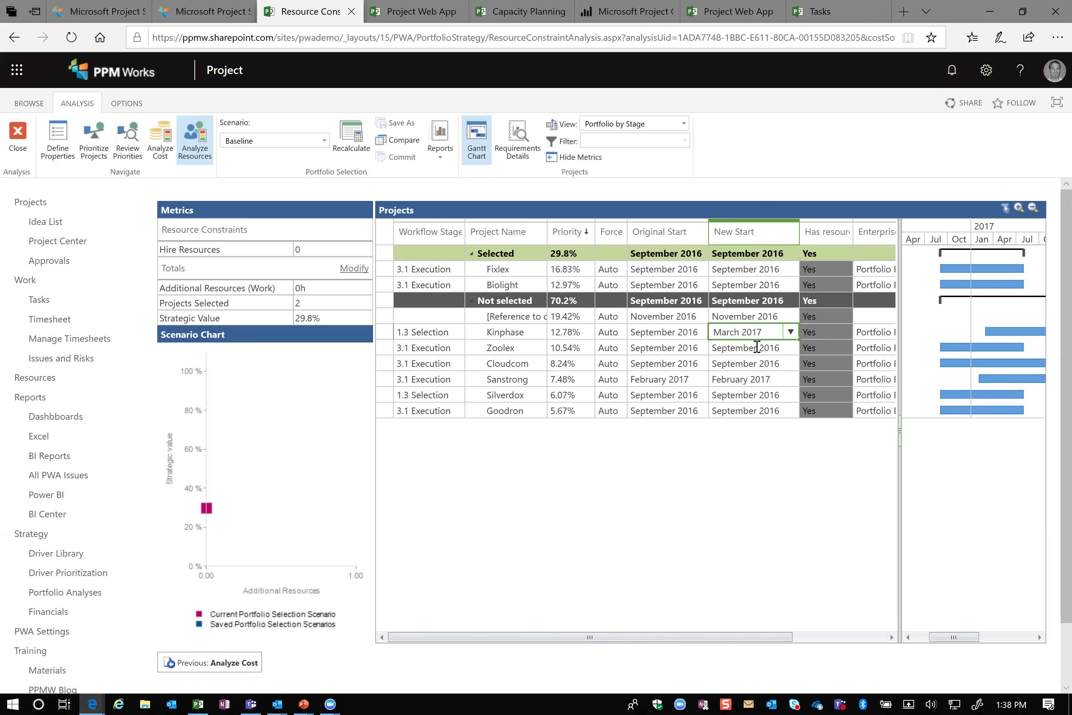
- Open Requirements Details without keeping the unsaved change, and view Resource Availability and Project Requirements from September onwards
click(518, 154)
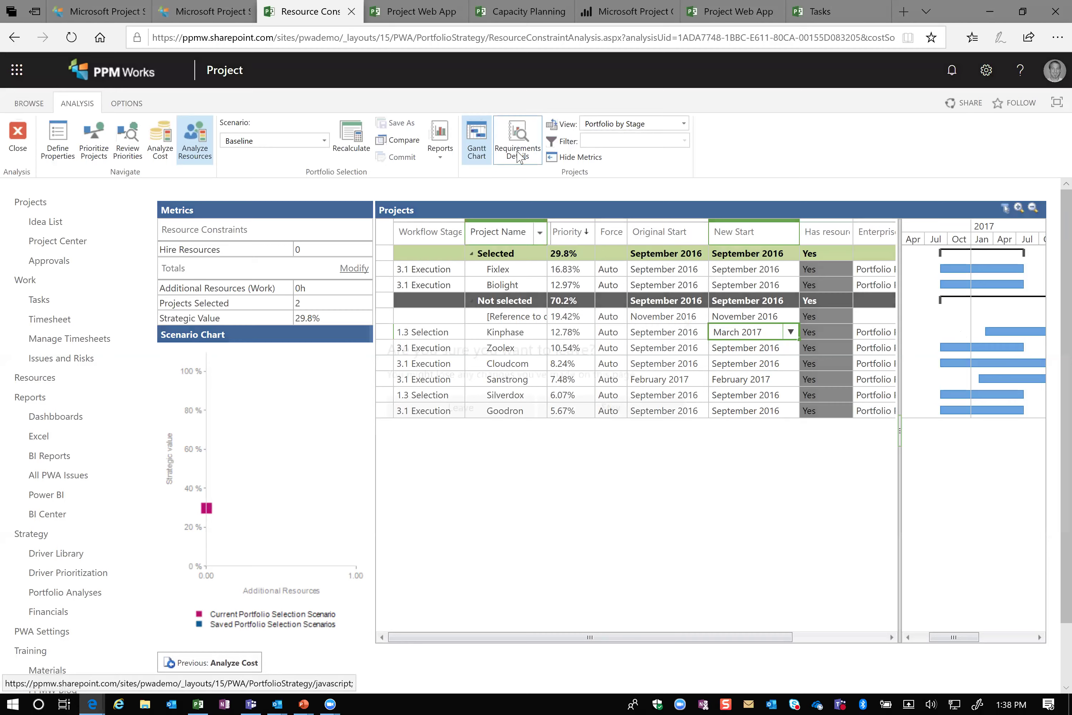
click(495, 404)
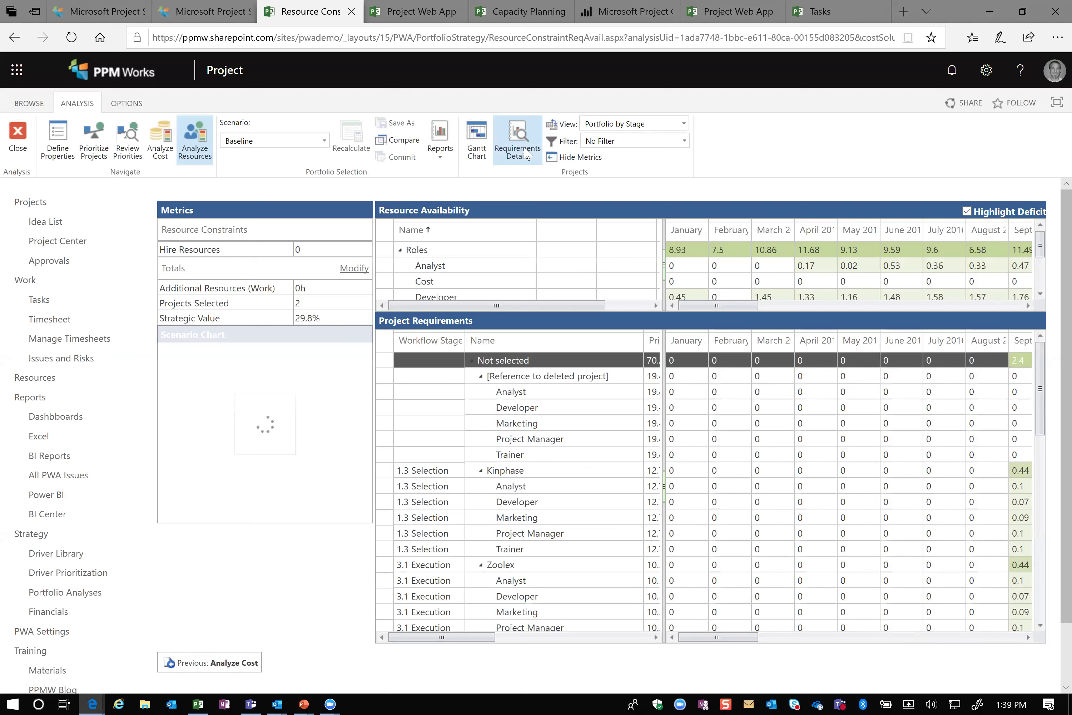
click(770, 307)
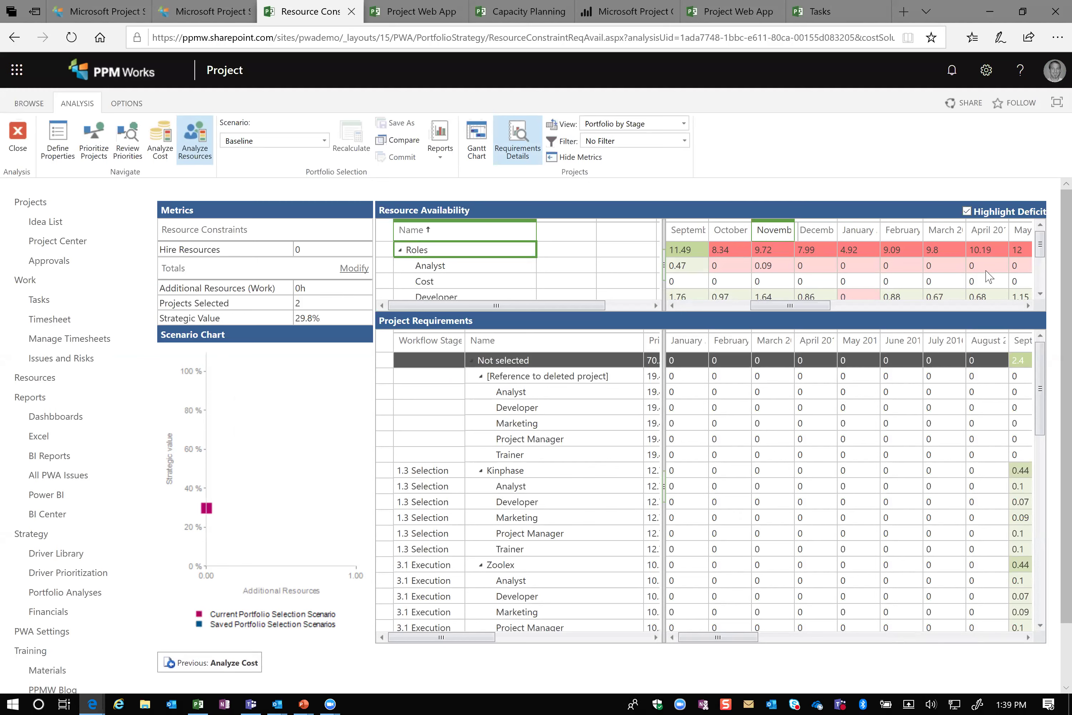
click(836, 638)
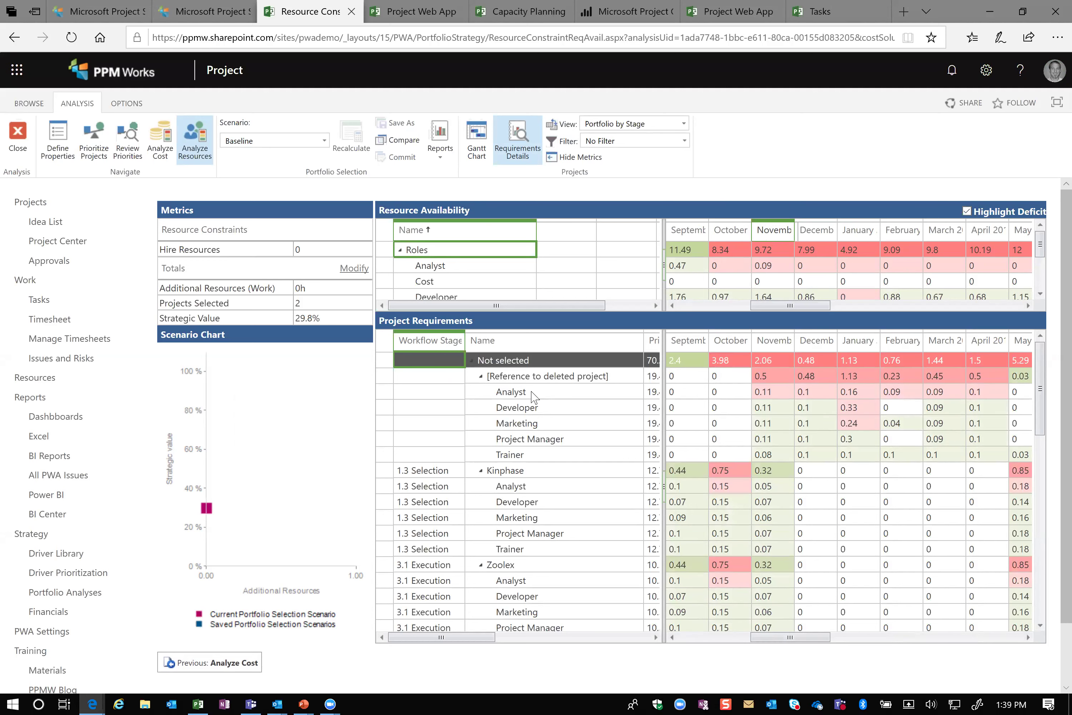
- Examine Kinphase's role requirements and the Not selected totals for December through April
click(490, 473)
click(514, 495)
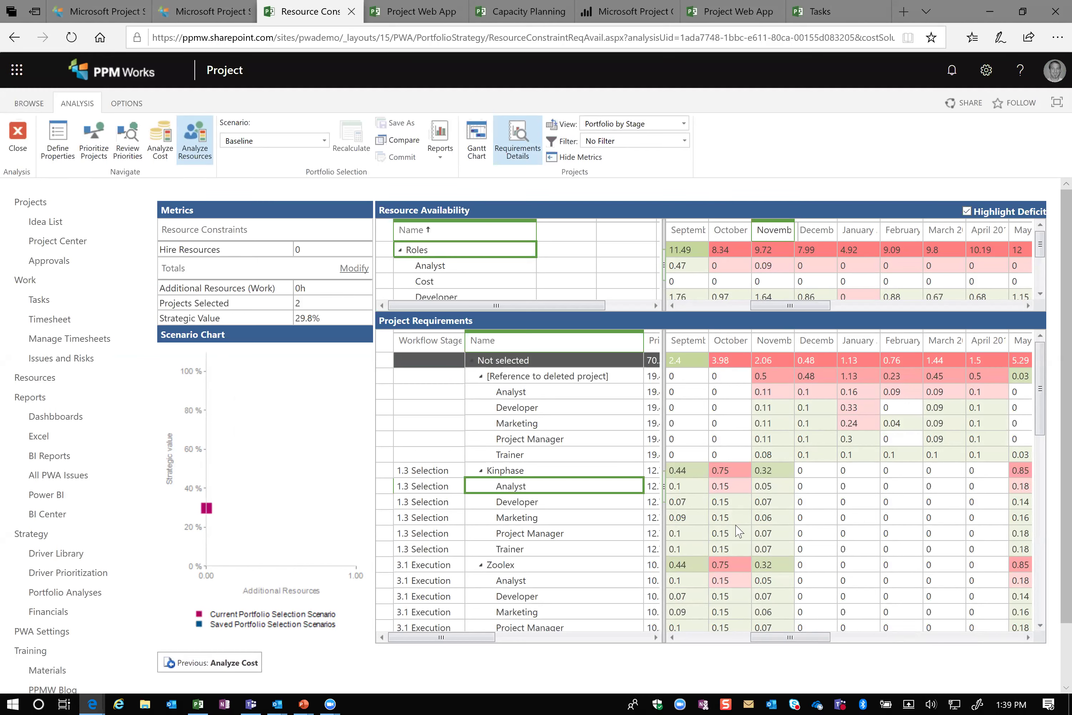
drag(828, 477, 978, 475)
drag(976, 520, 973, 568)
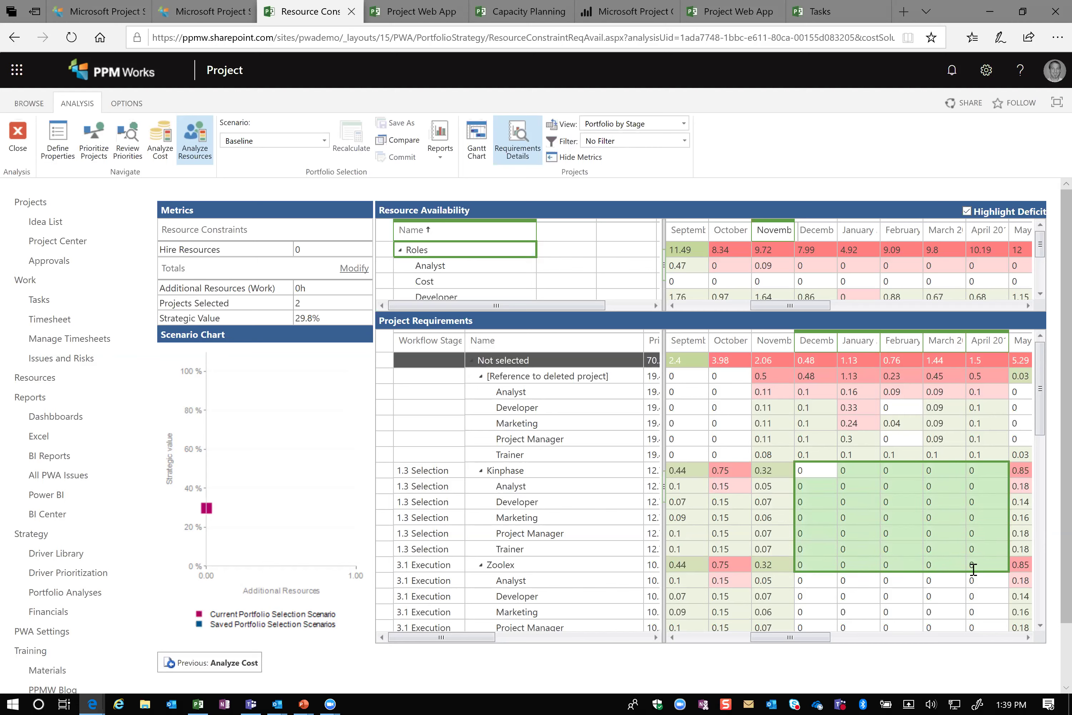
drag(818, 367, 984, 369)
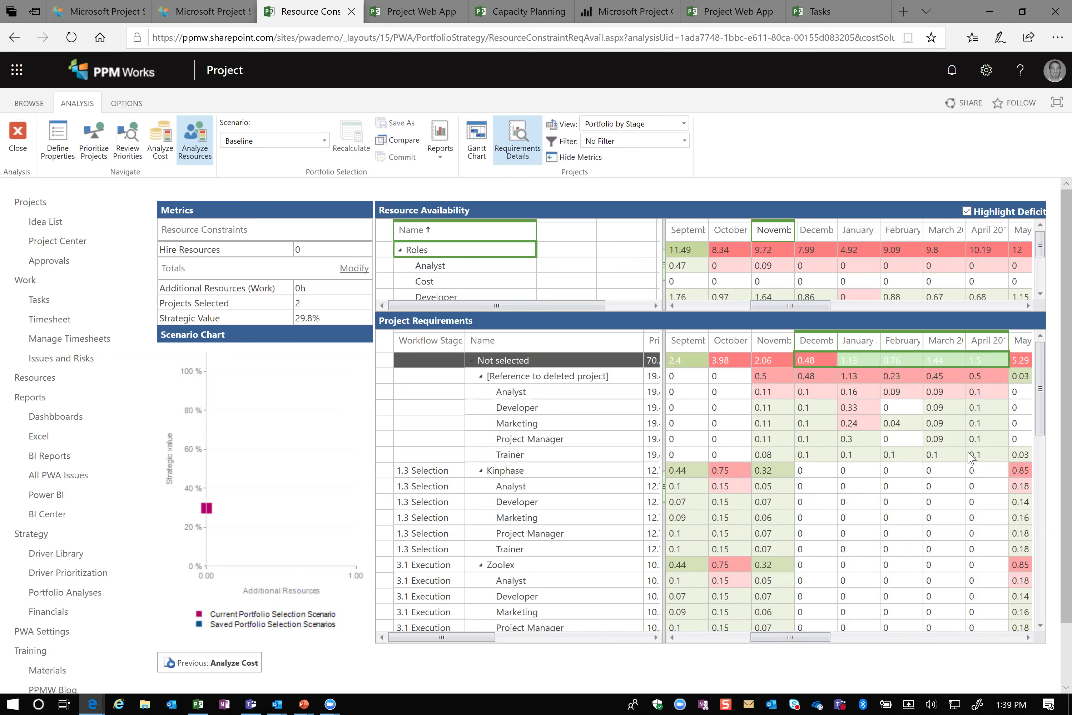
- View the Not selected projects' requirements from May 2017 onwards, and return to the Gantt Chart view
click(1028, 638)
click(1028, 638)
click(1028, 638)
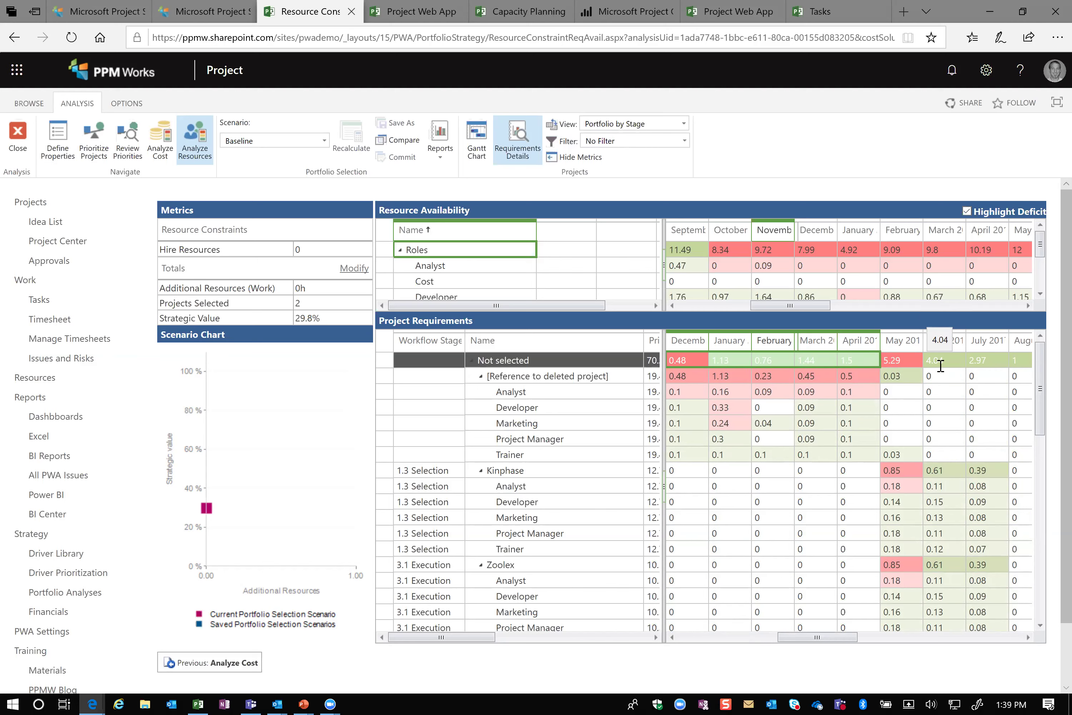
click(478, 158)
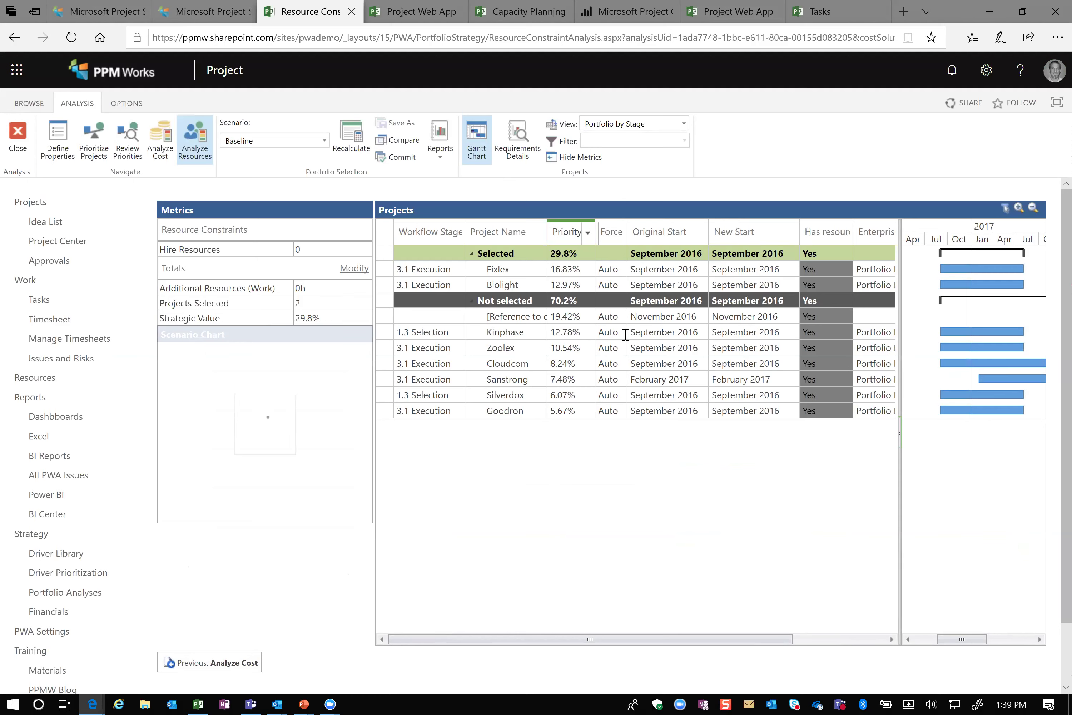
- Set the New Start of Kinphase, Zoolex and Cloudcom to June 2017 and recalculate the portfolio selection
click(777, 334)
click(791, 332)
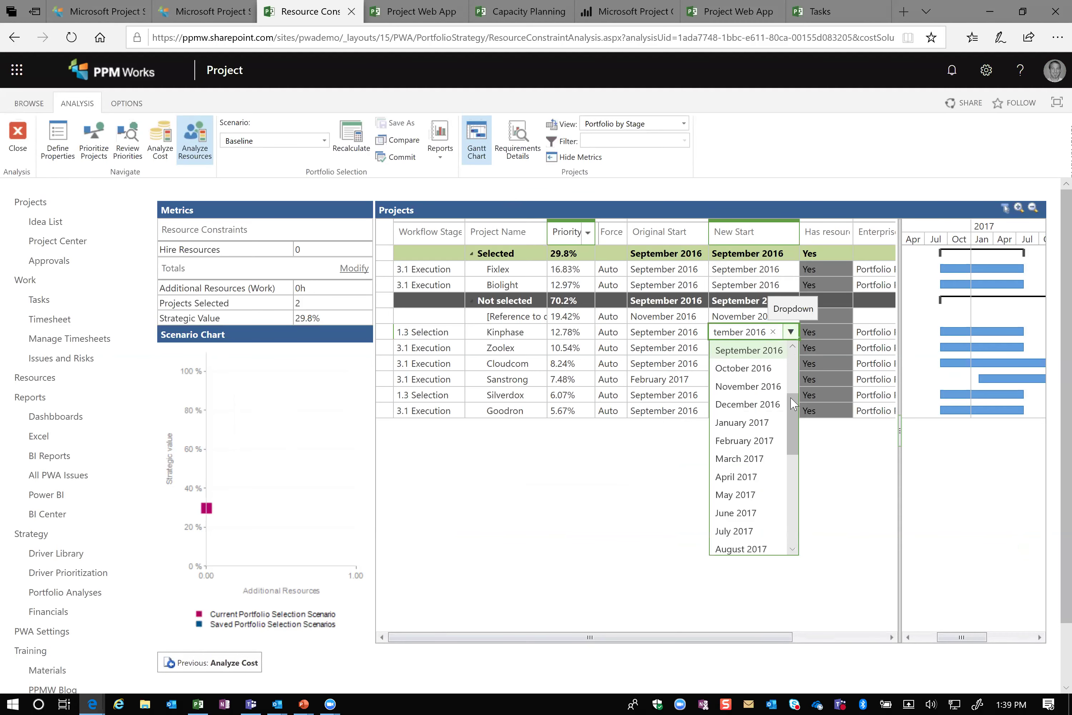
click(748, 513)
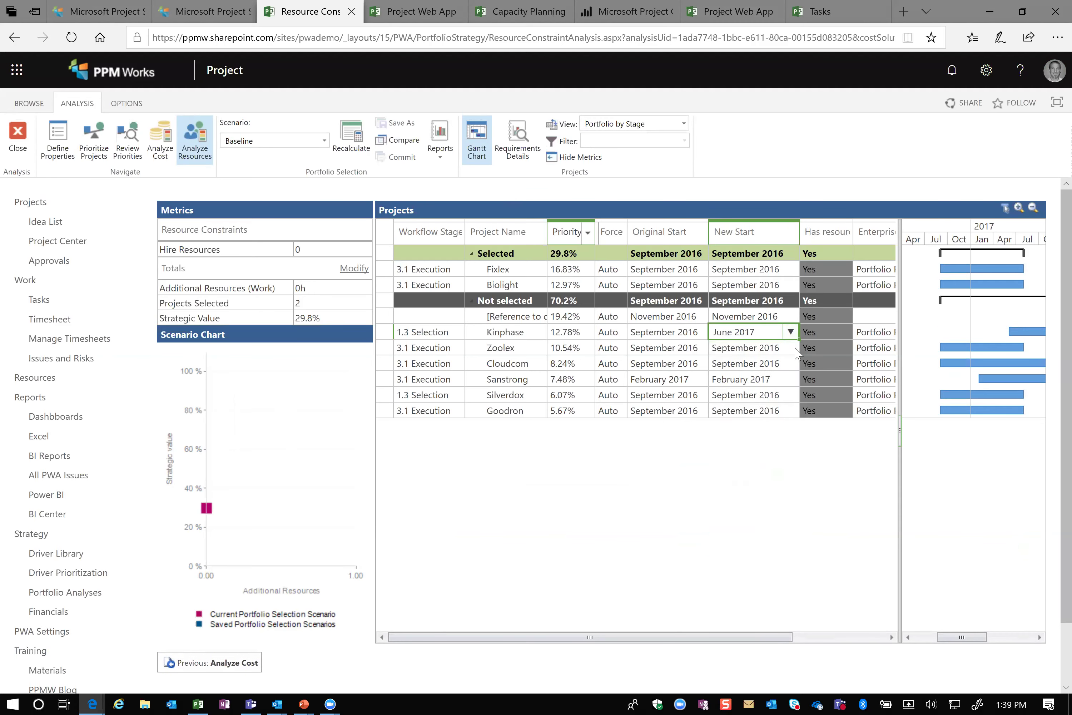
drag(798, 340, 788, 376)
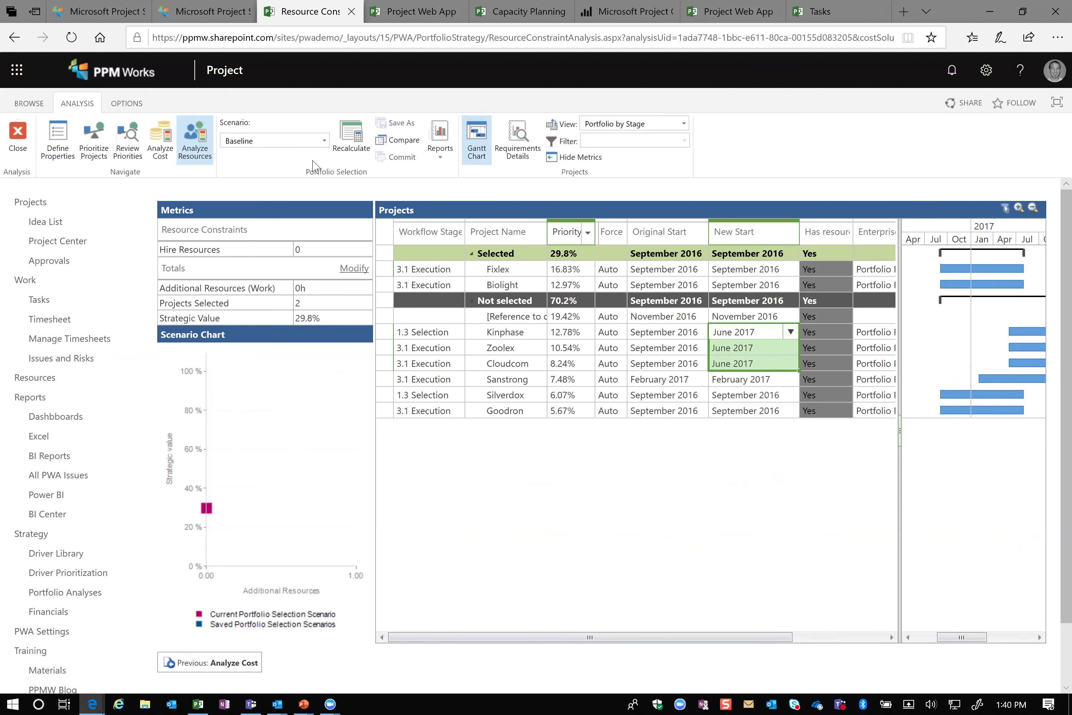
click(355, 146)
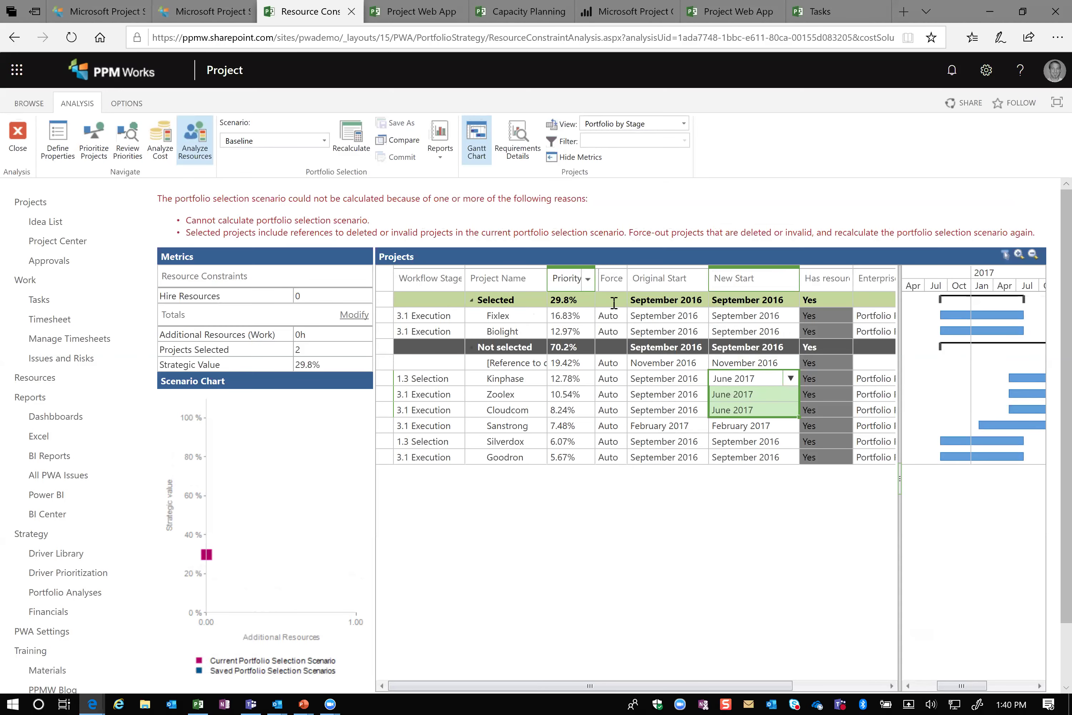
- Review the recalculation message, the deleted project reference, and the project rows from Kinphase to Sanstrong
drag(202, 220, 336, 221)
click(326, 228)
click(461, 365)
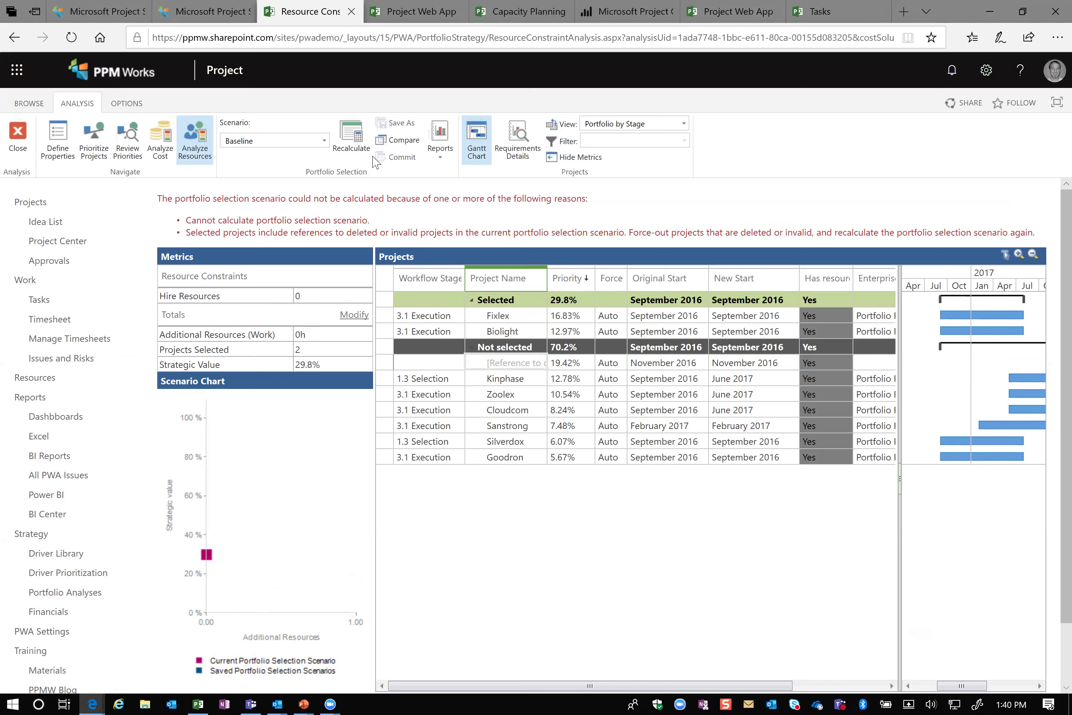
click(324, 141)
click(324, 141)
click(389, 381)
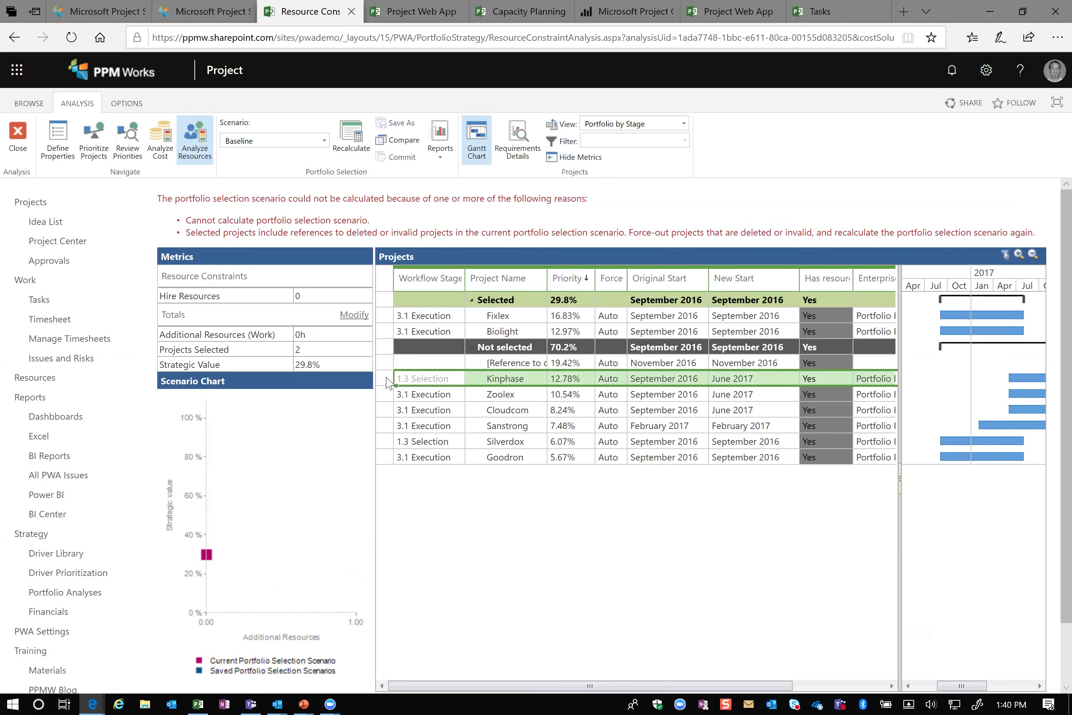
drag(387, 396, 383, 427)
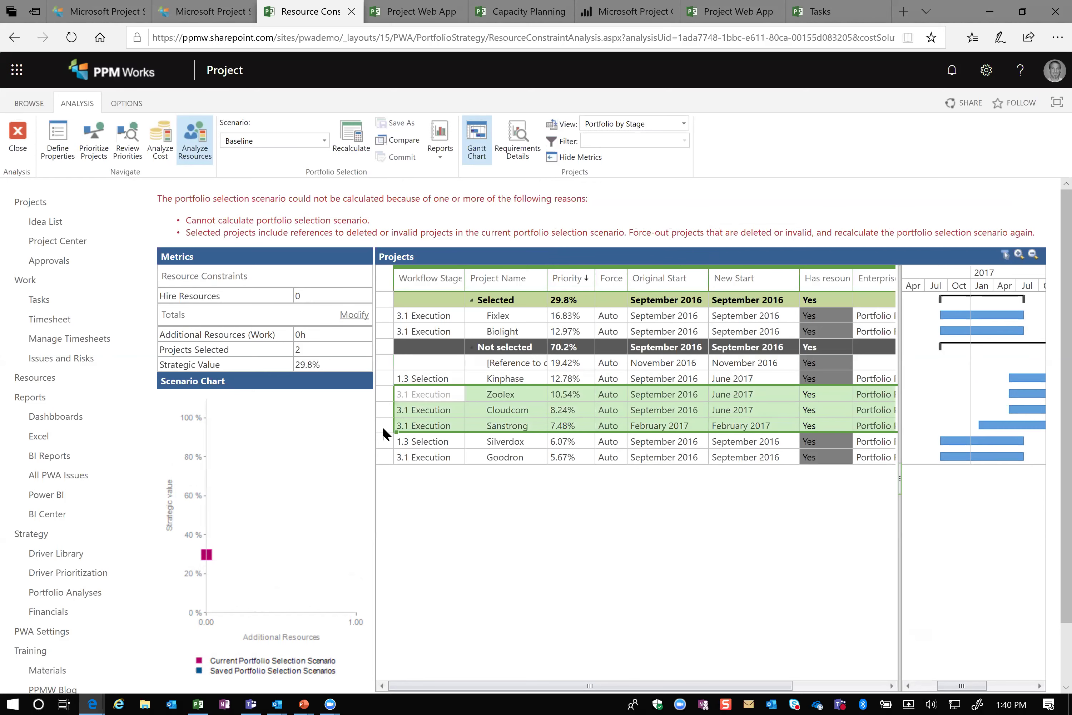
click(384, 377)
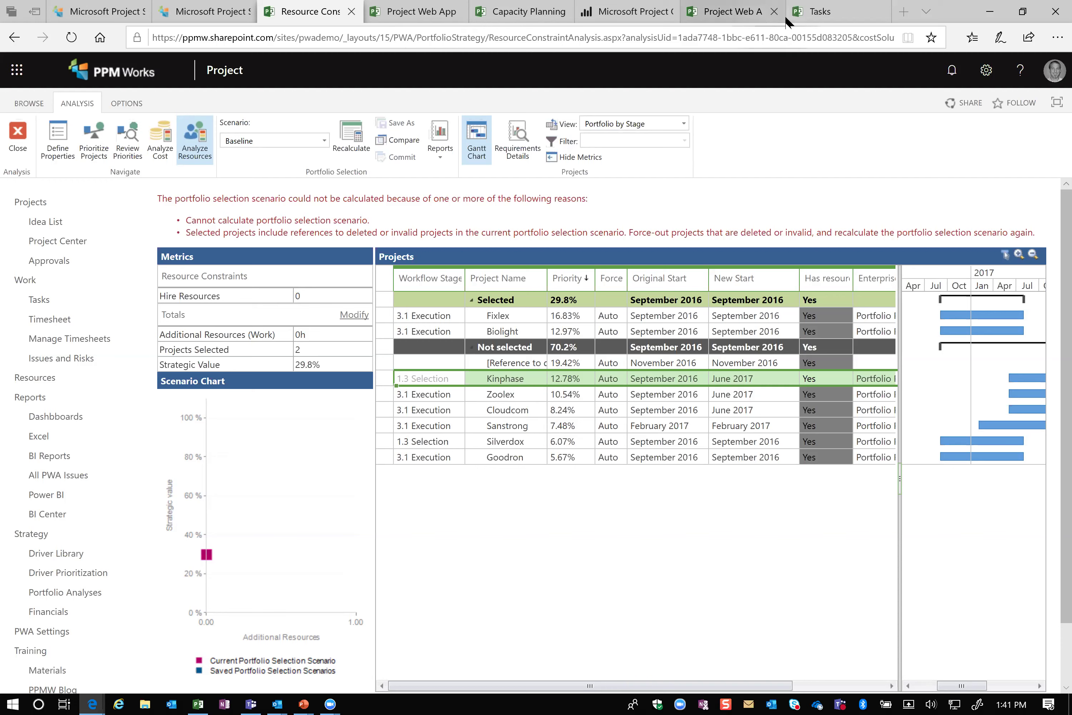
mouse_move(787, 22)
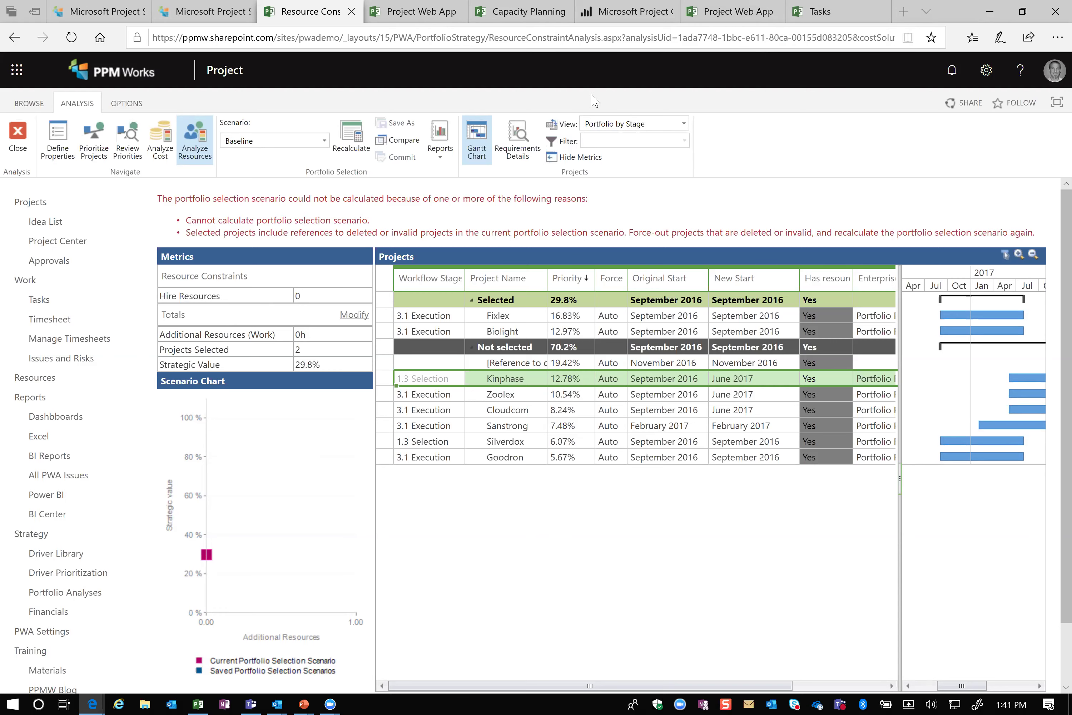
key(alt+Tab)
key(alt+Tab)
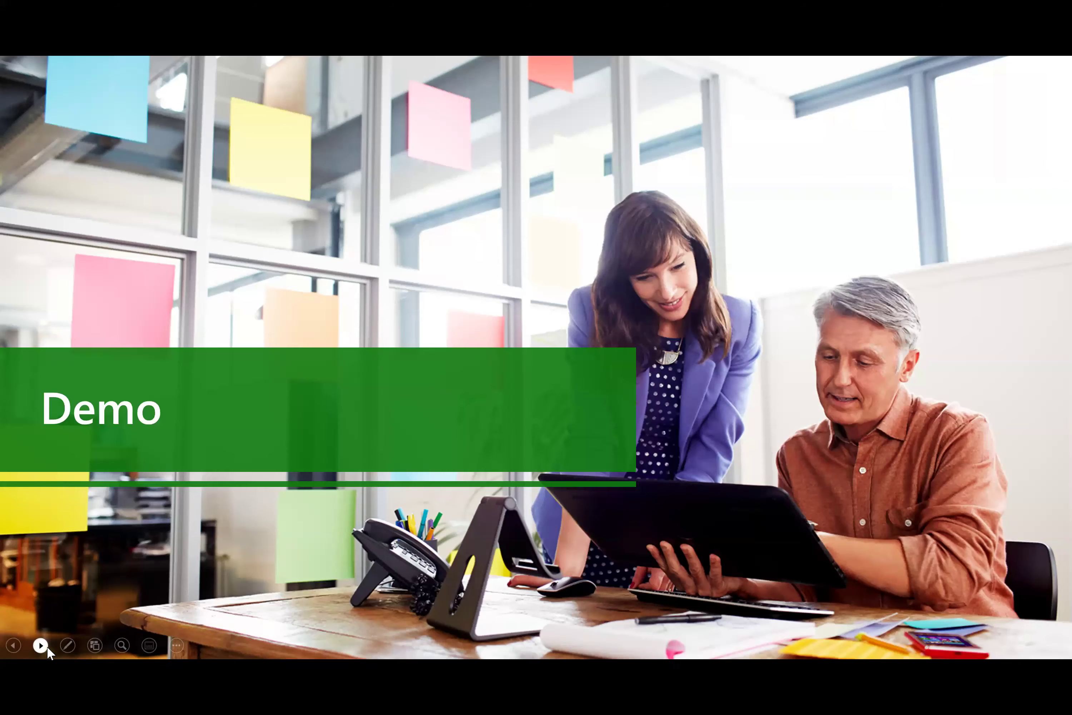
click(47, 646)
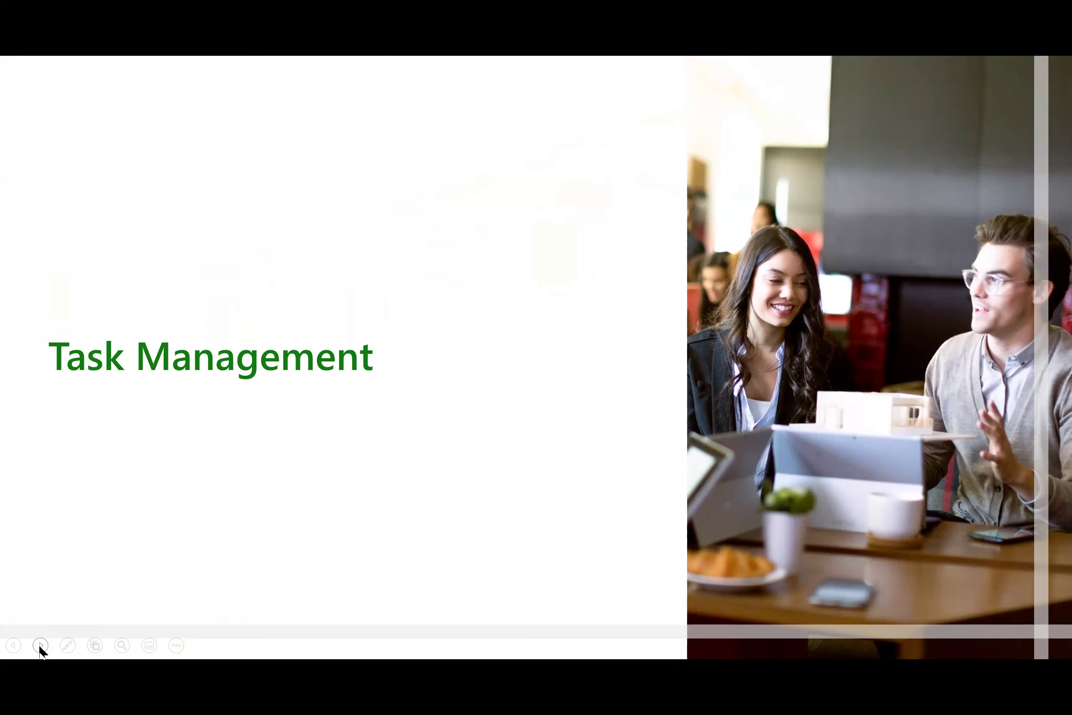
click(40, 647)
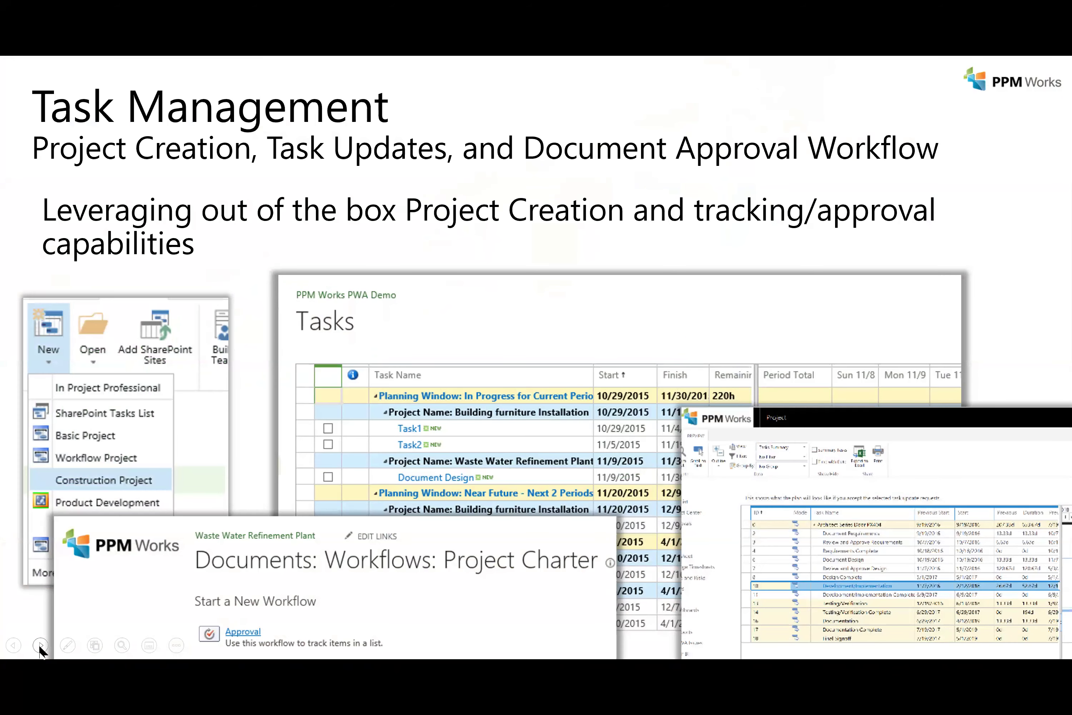
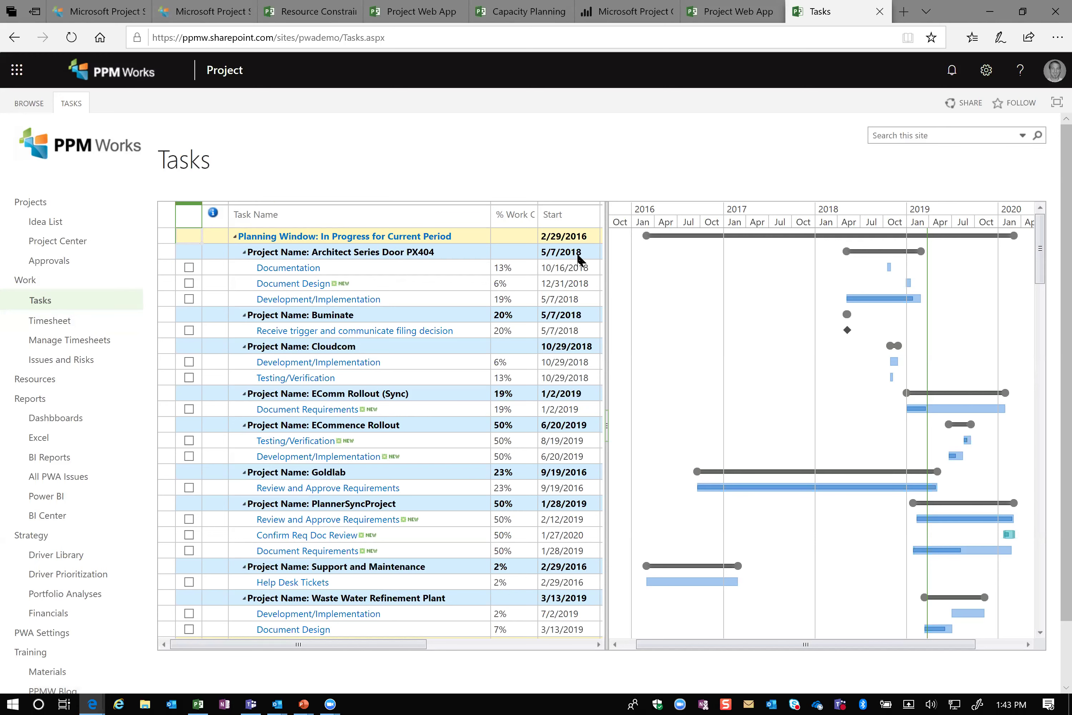
- Widen the Tasks grid to include the Finish column, and inspect the Documentation task's percent work complete and remaining work
drag(607, 258, 661, 252)
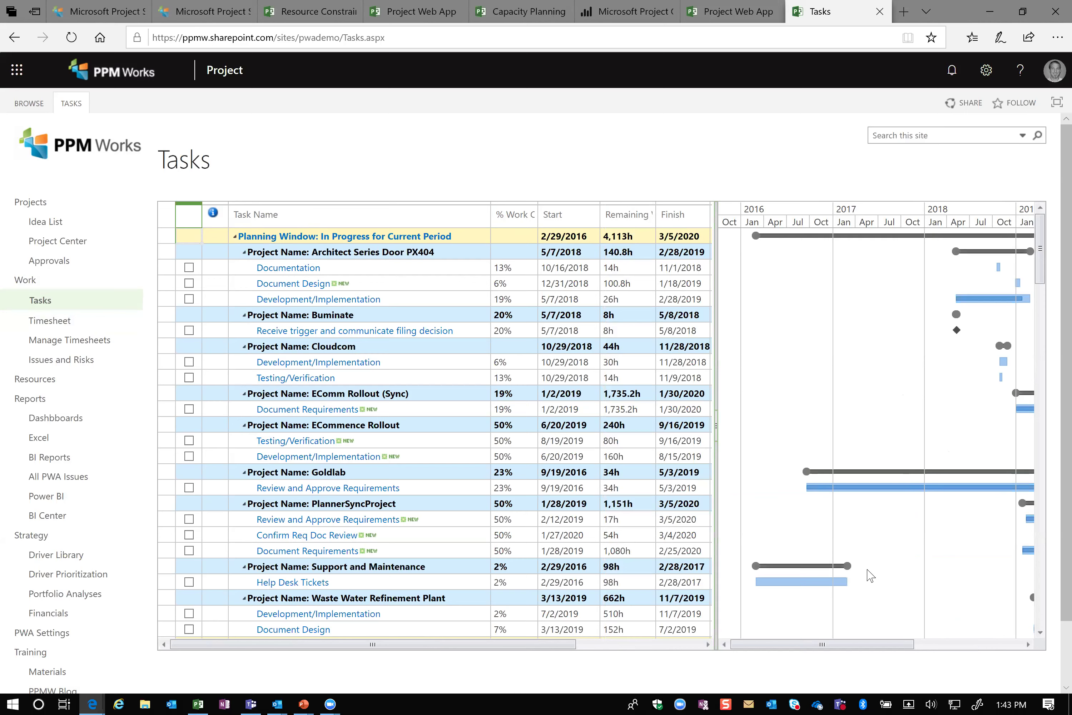
click(928, 645)
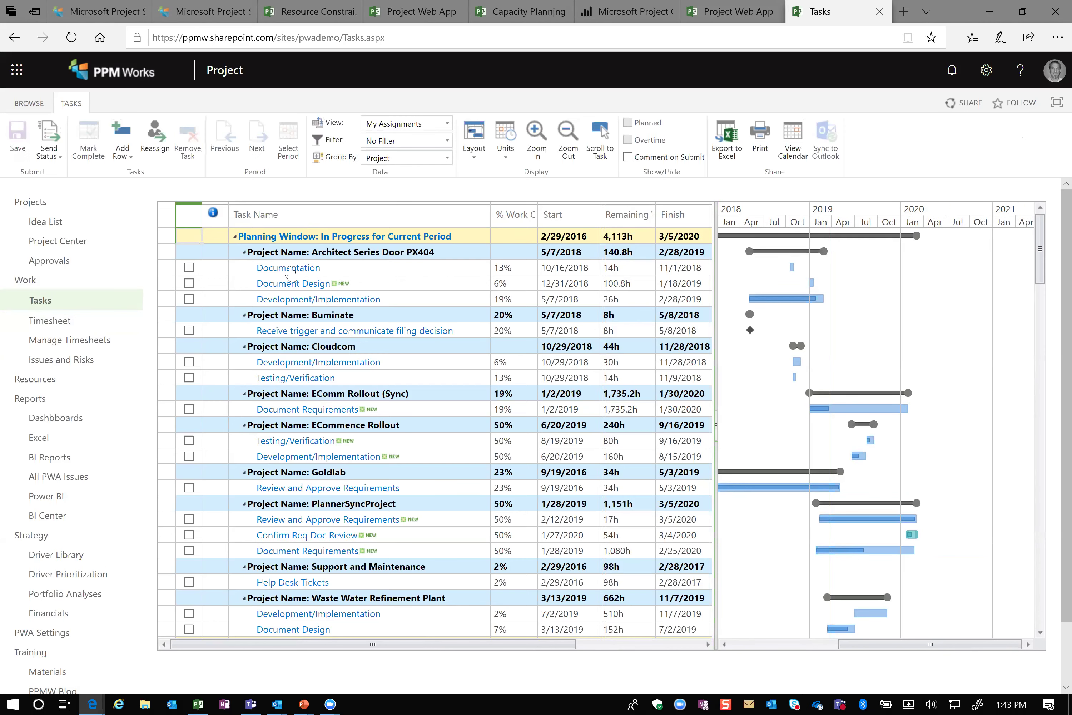
click(516, 268)
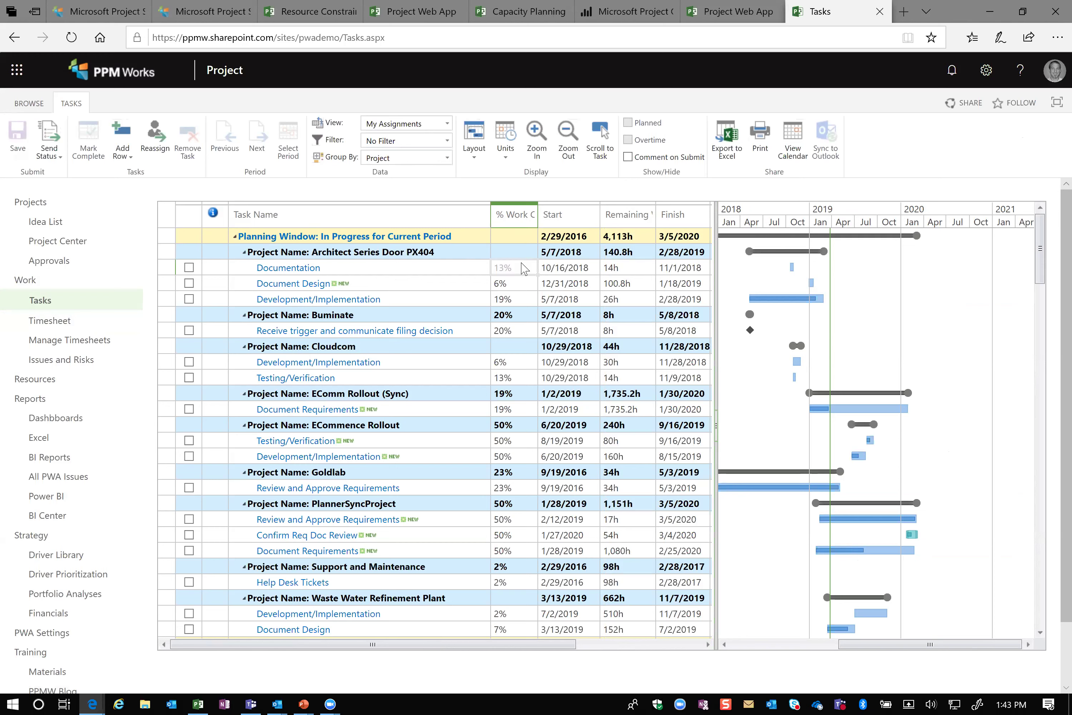
click(616, 270)
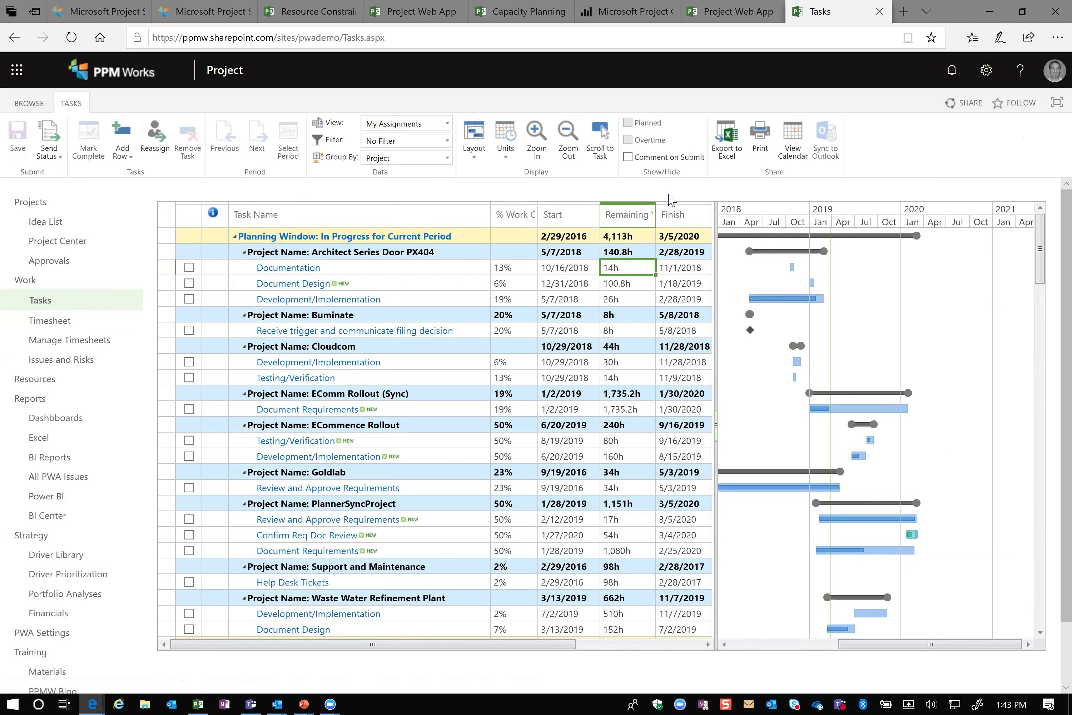
- Display the task assignments in the Timephased Data layout
click(475, 153)
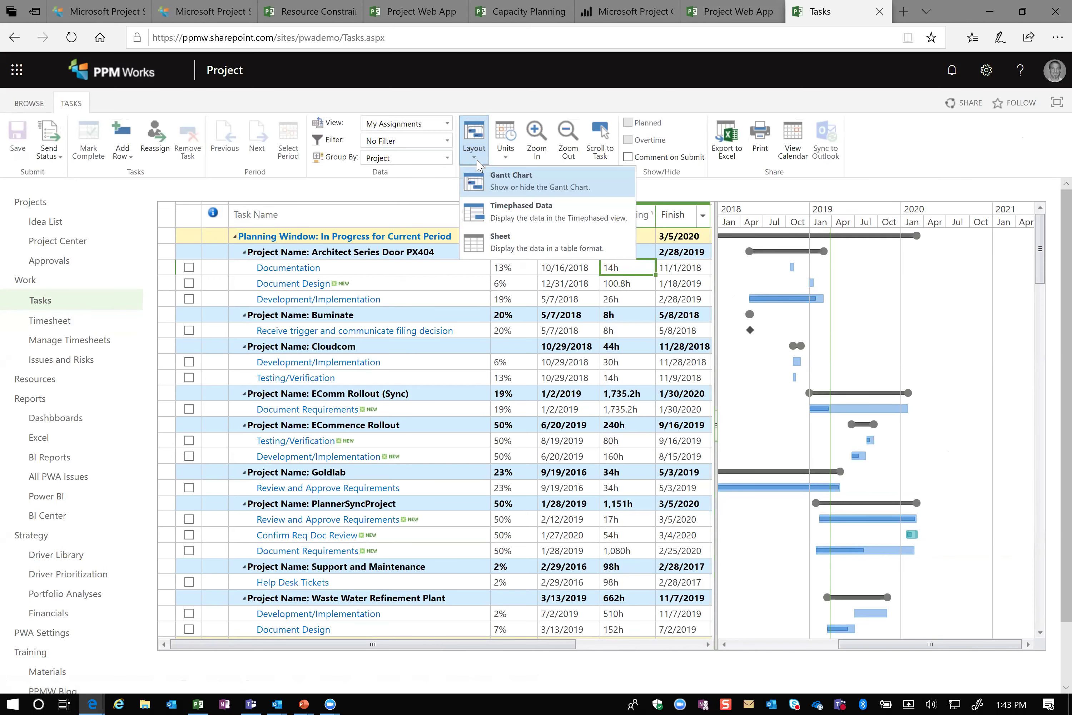
click(502, 216)
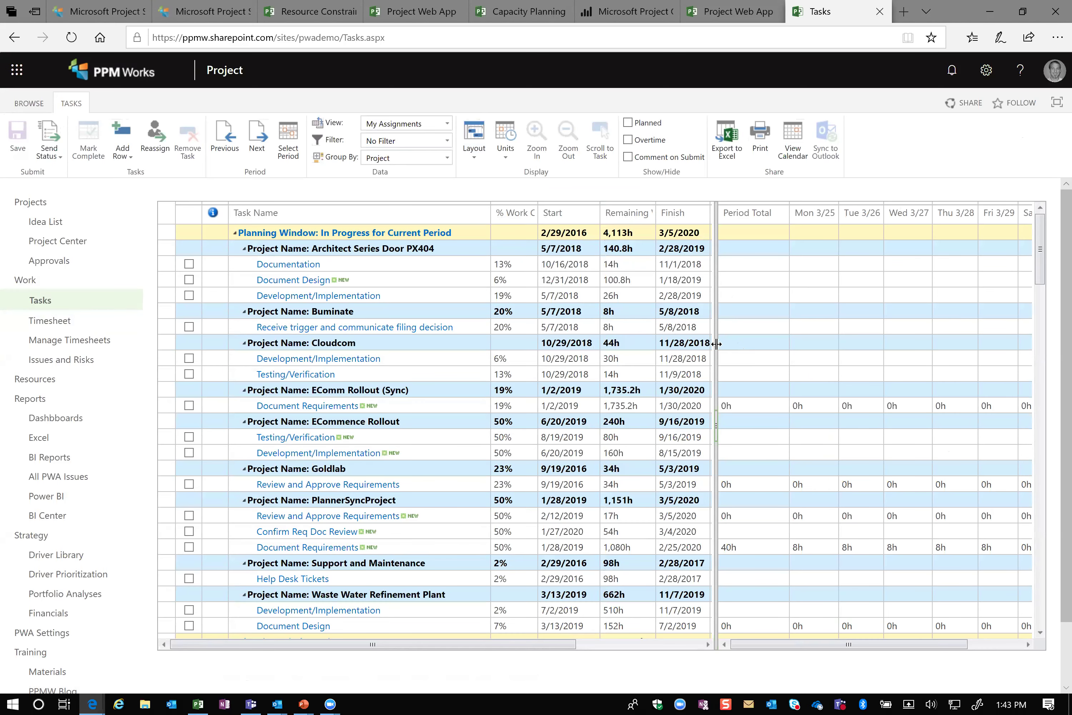
drag(716, 343, 718, 343)
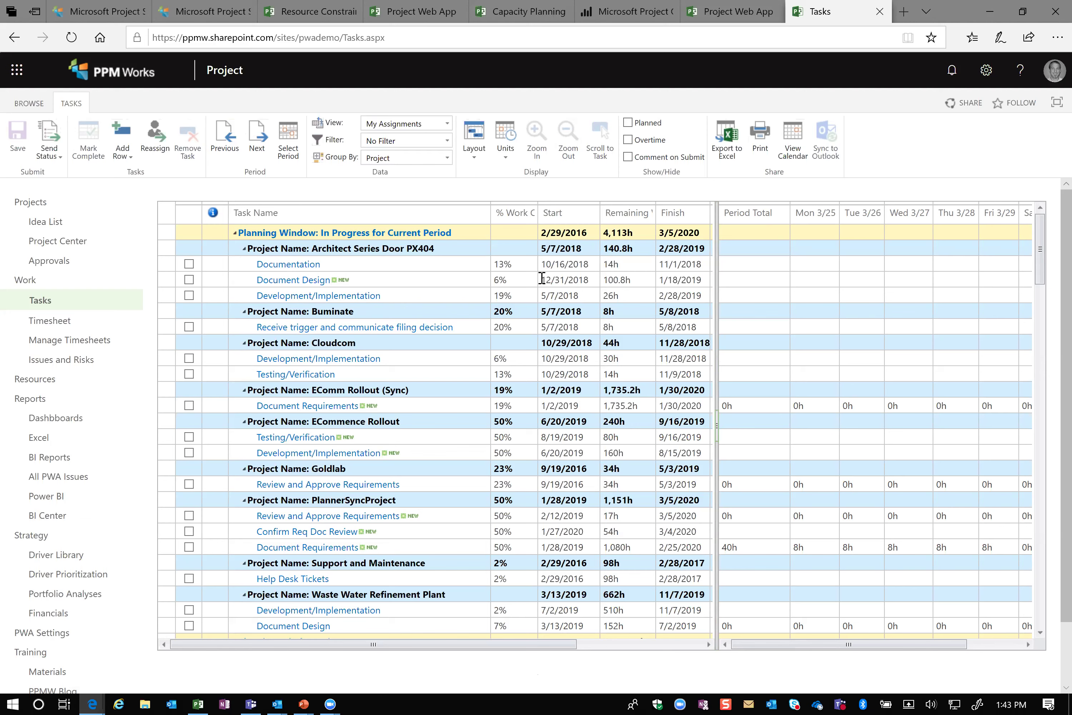
- Collapse the In Progress and Distant Future planning windows to view the Completed tasks, and expand In Progress for Current Period again
click(234, 233)
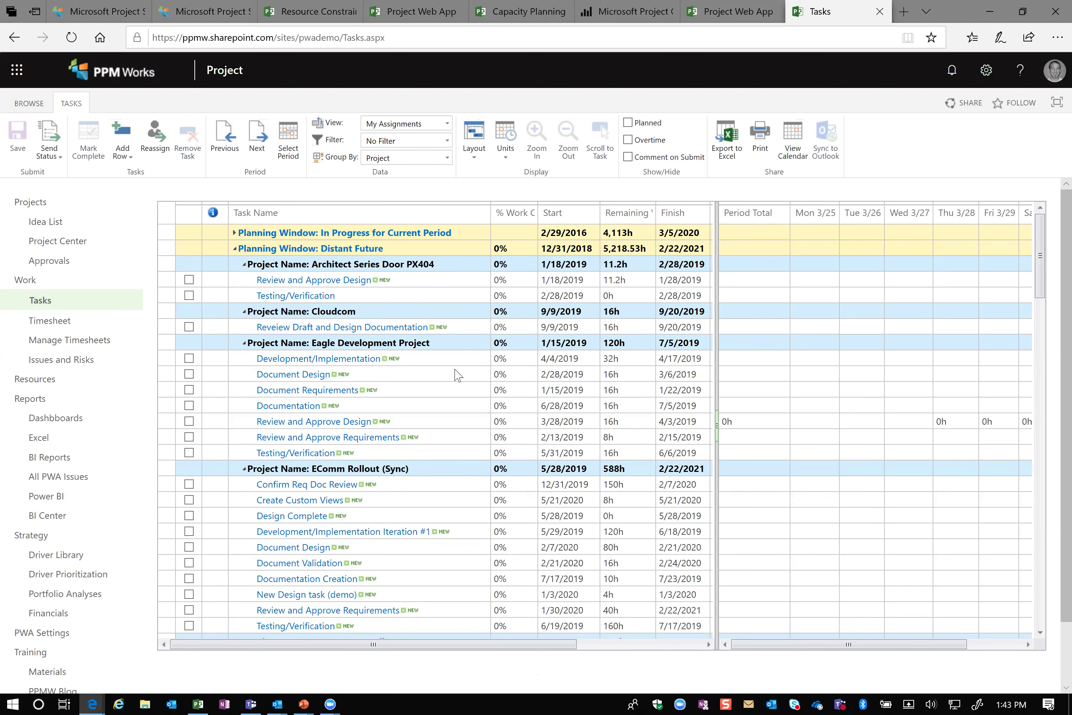
click(235, 250)
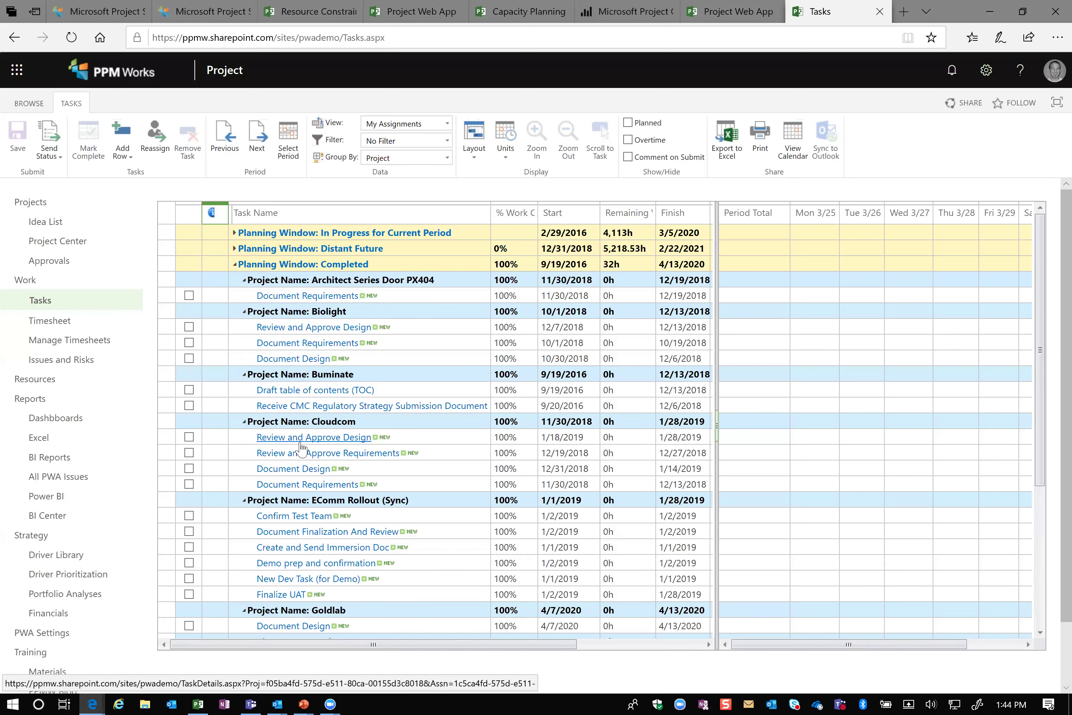
click(234, 233)
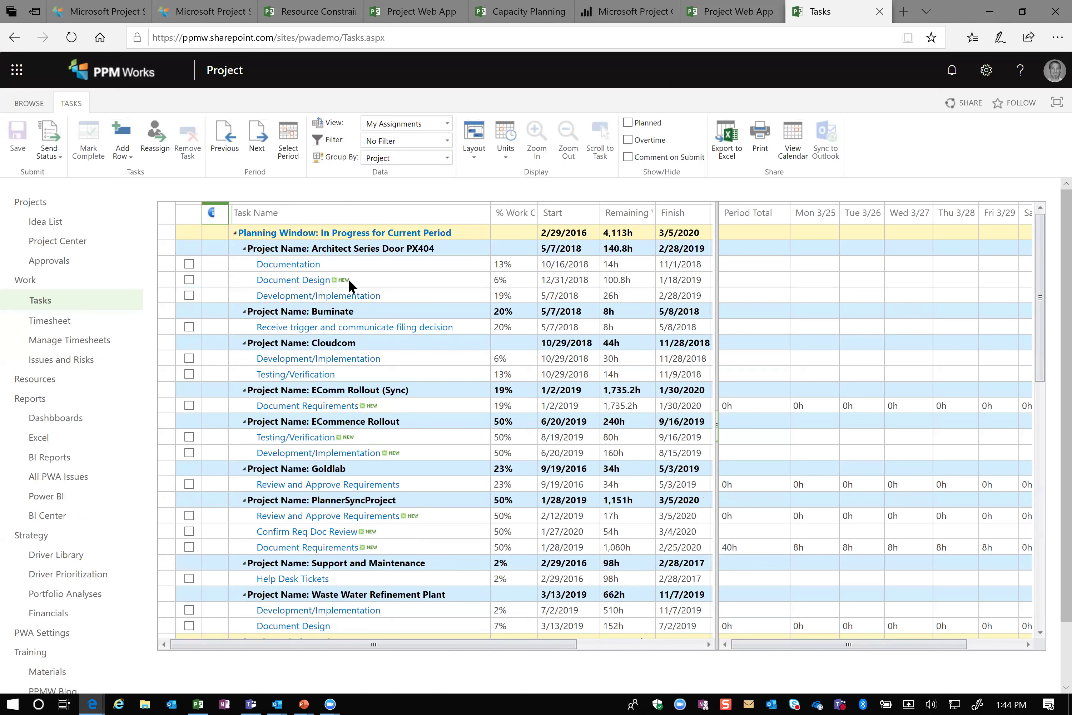
- Open the Document Design task of Architect Series Door PX404, review its details from progress to notes, and close it without changes
click(310, 281)
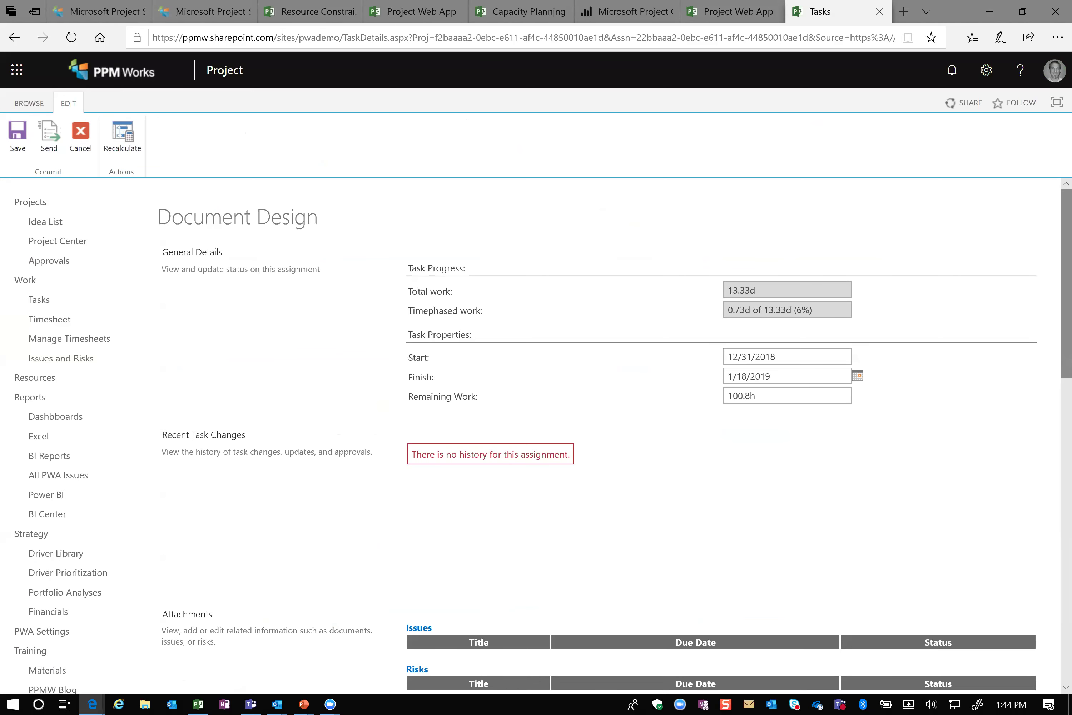
drag(1066, 284, 1066, 390)
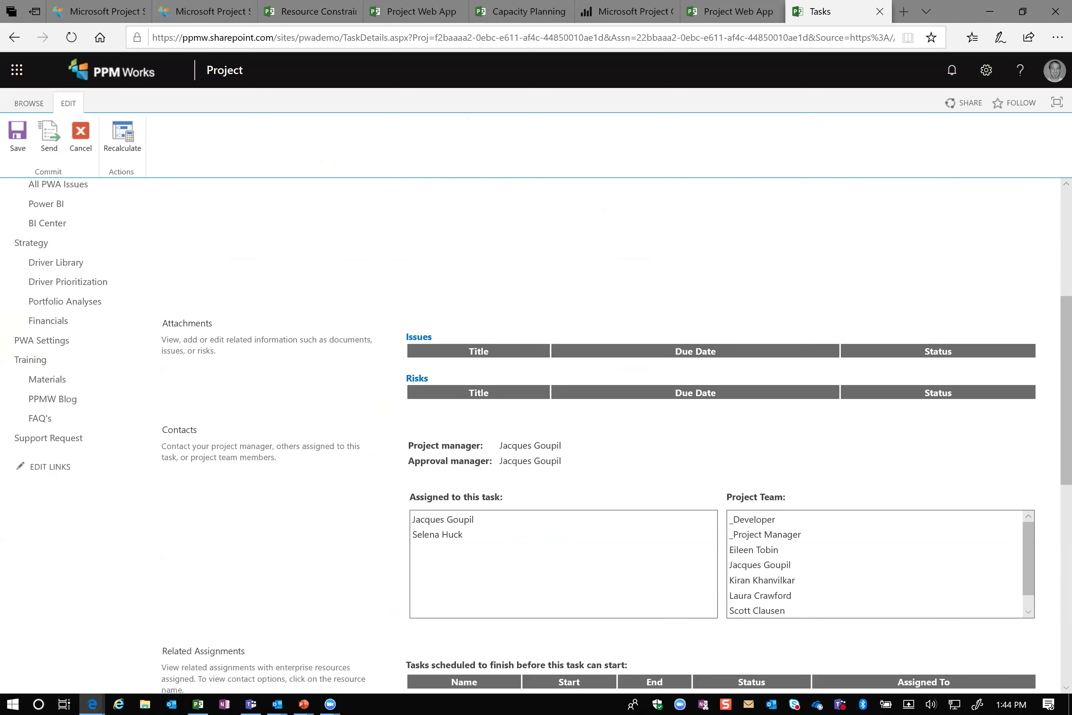
drag(1066, 389, 1066, 416)
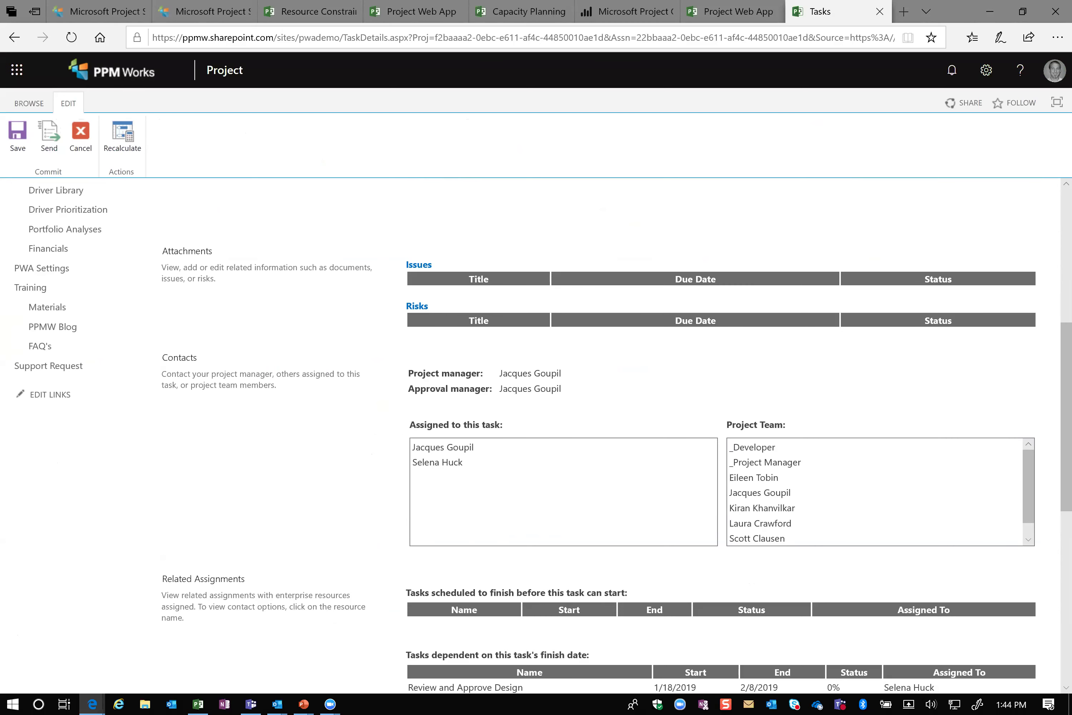
drag(1066, 415, 1066, 586)
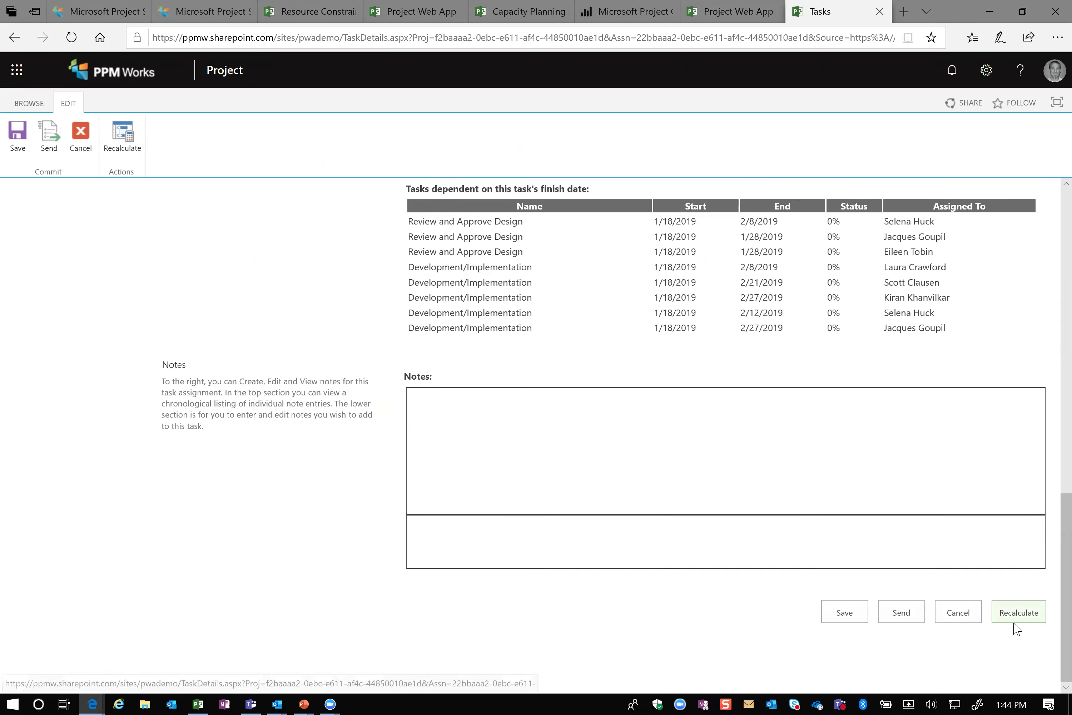
click(963, 621)
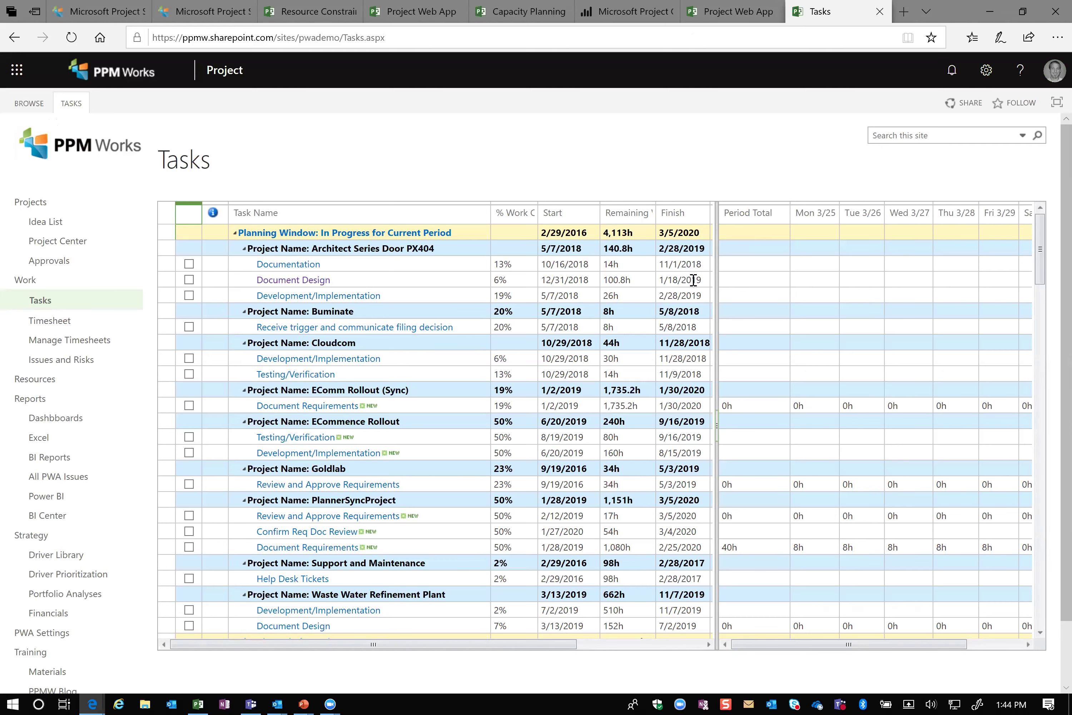
- Enter 2h of work for Documentation on Mon 3/25 and 4h for Document Design on Tue 3/26
click(832, 268)
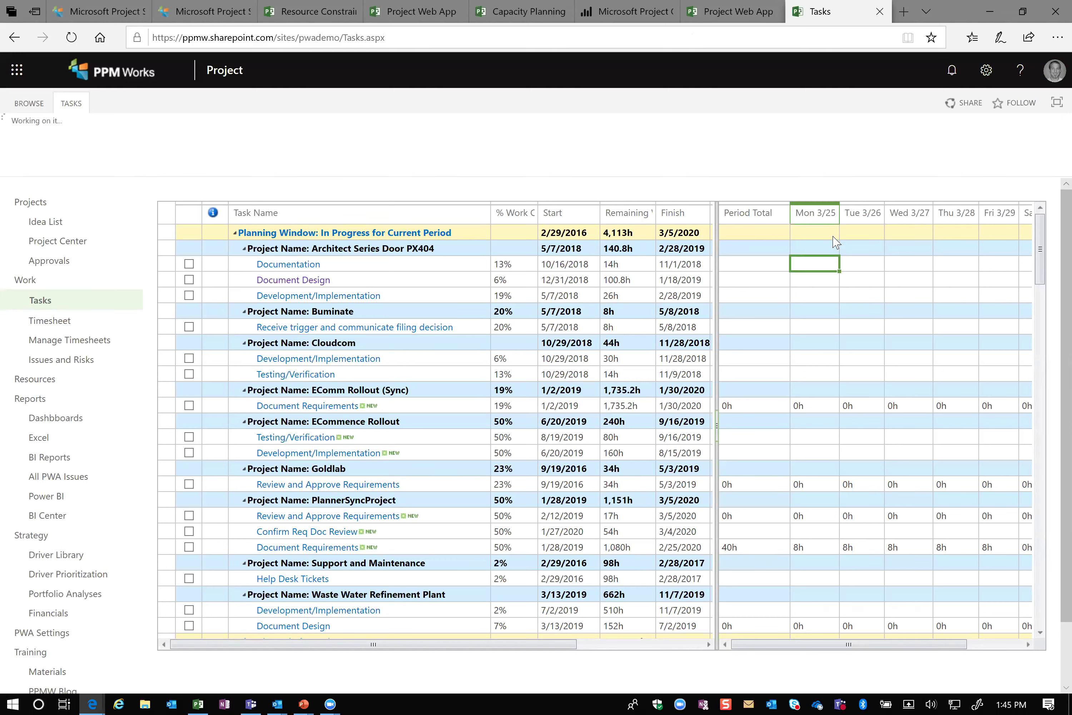
text(2)
key(Return)
key(Right)
text(4)
key(Return)
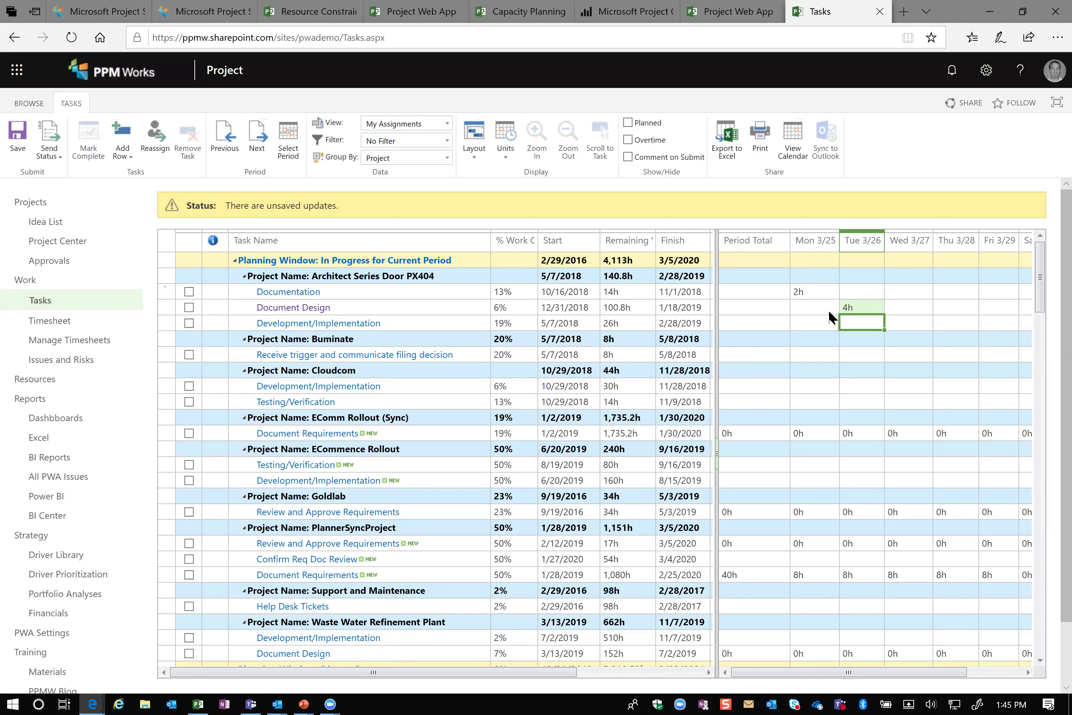
- Select the updated Documentation and Document Design tasks and review the options for sending status of all or selected tasks
click(54, 150)
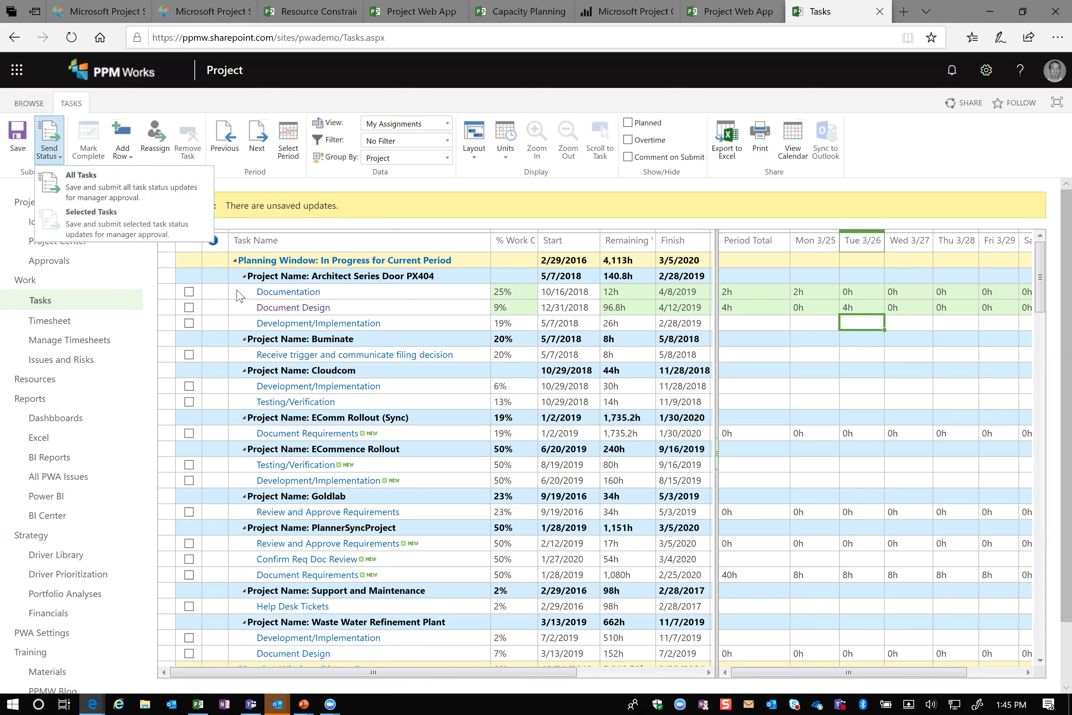
click(189, 291)
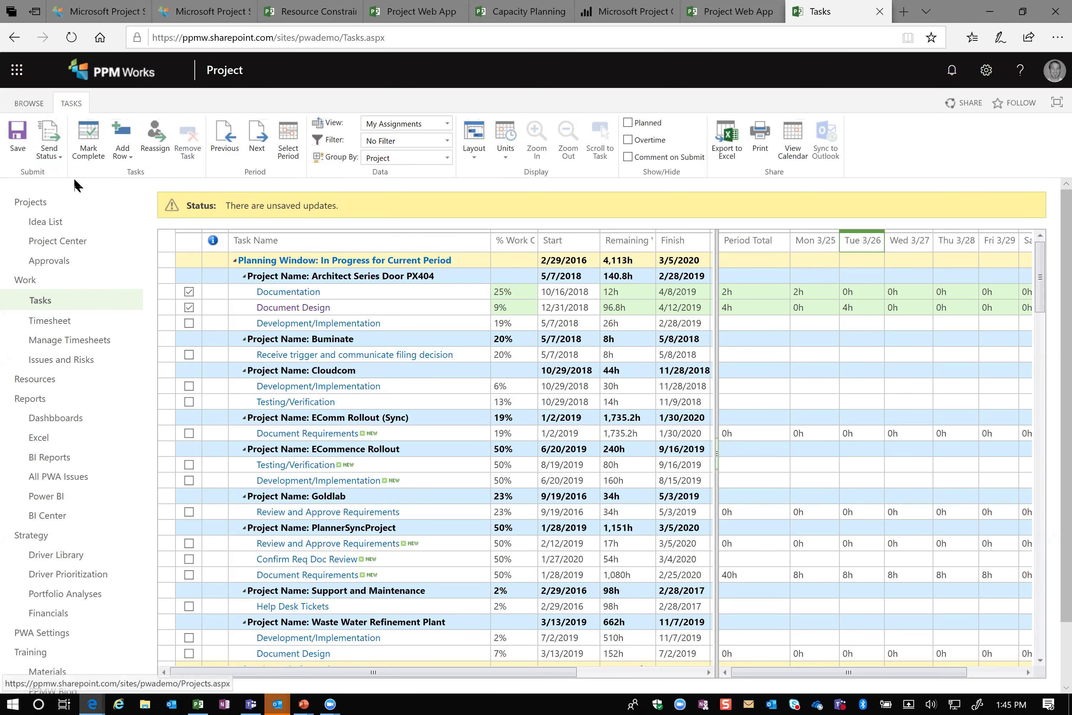
click(55, 156)
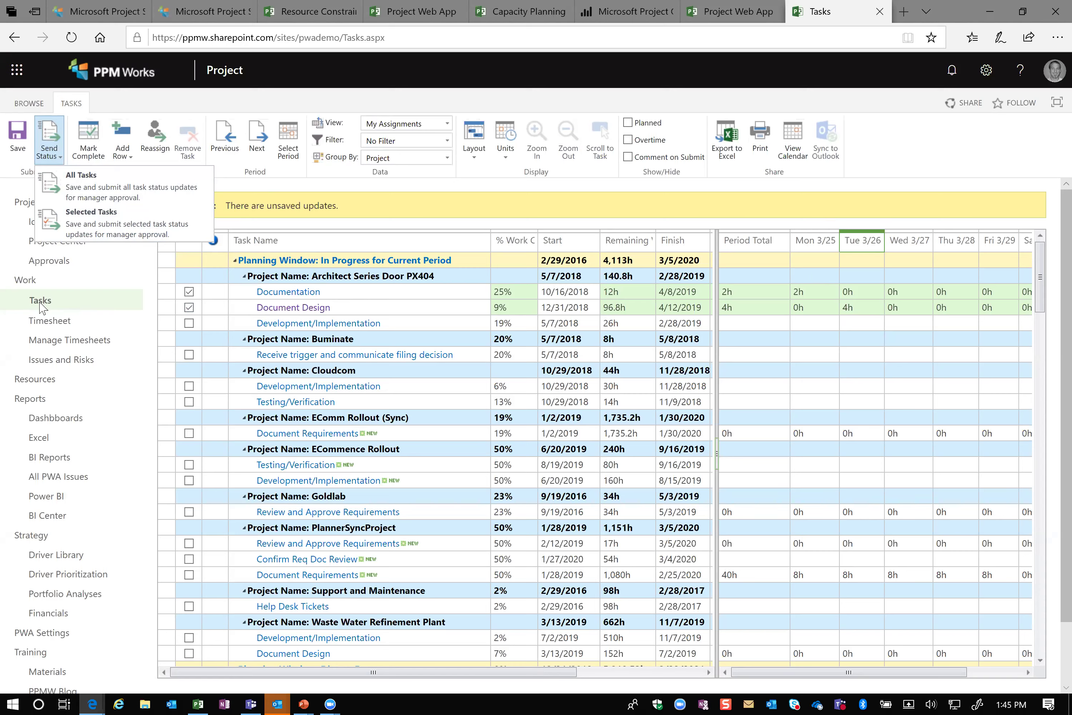
- Leave the Tasks page without saving the updates and open the timesheet for 1/27/2019 to 2/2/2019 from Manage Timesheets
click(50, 325)
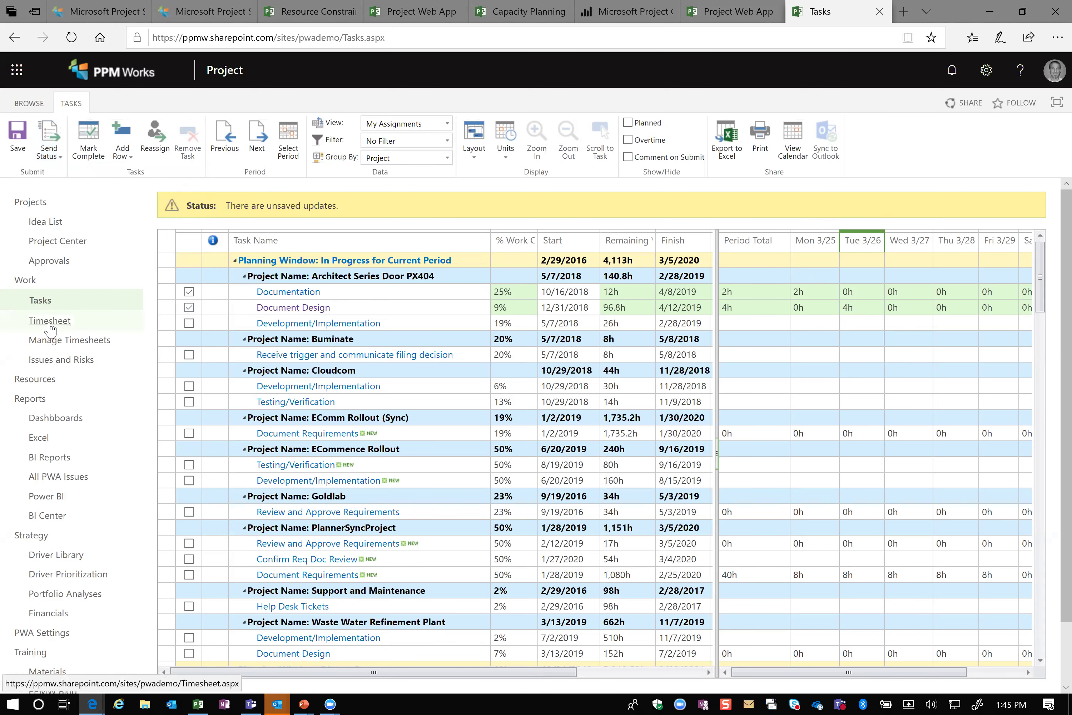
click(49, 324)
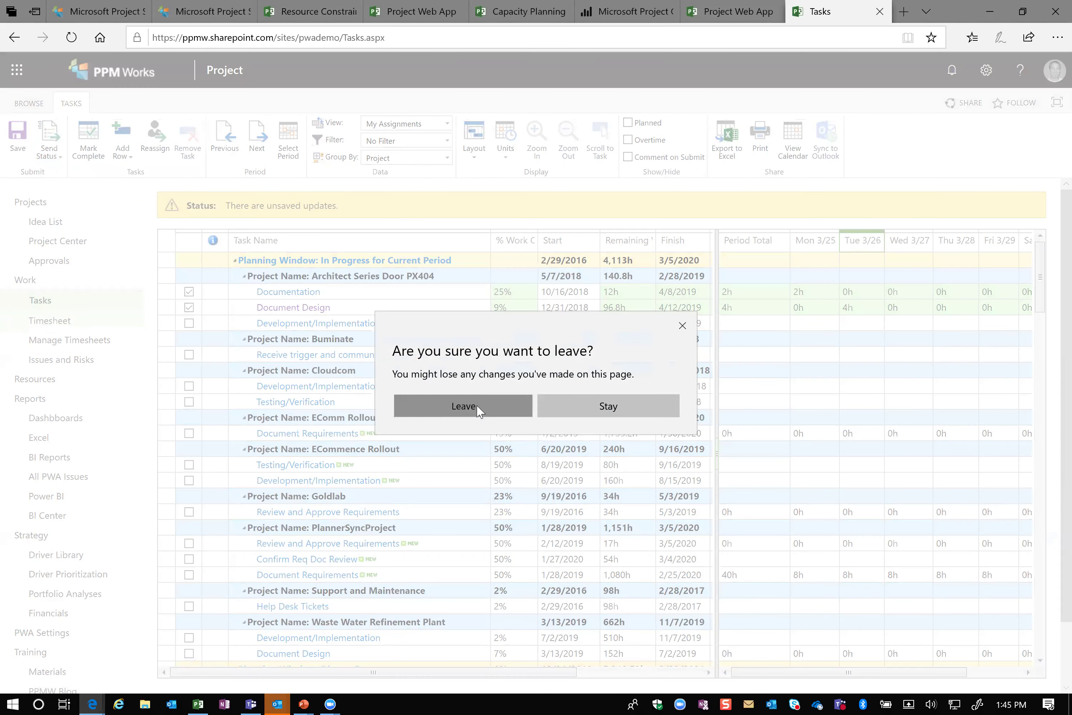
click(479, 410)
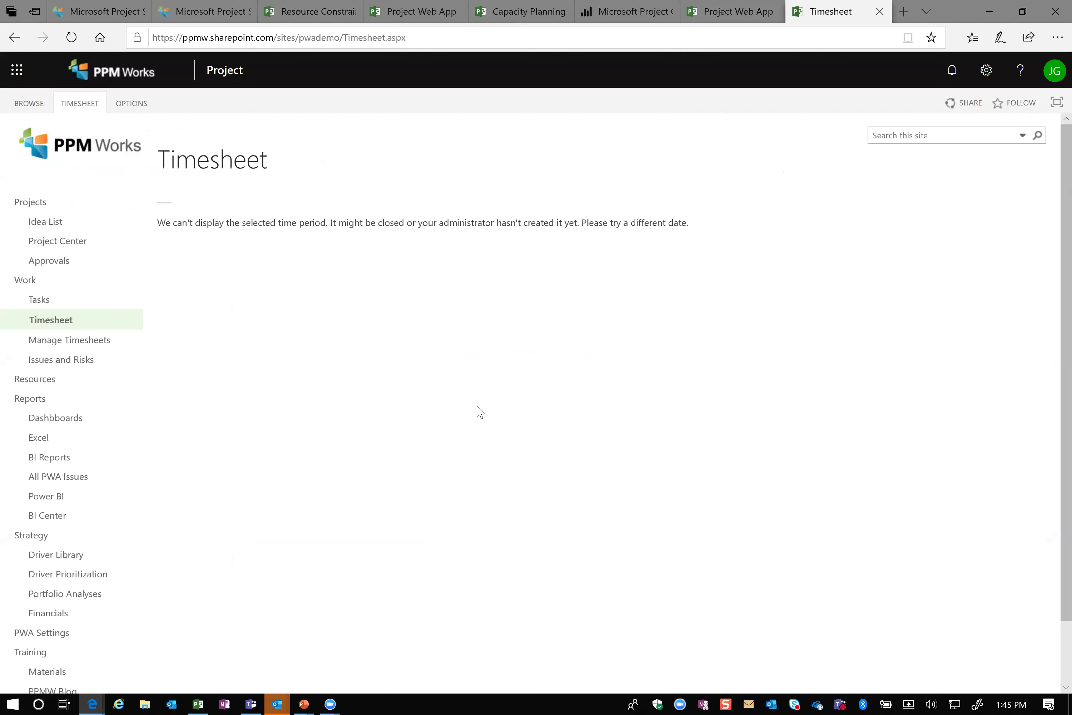
click(85, 340)
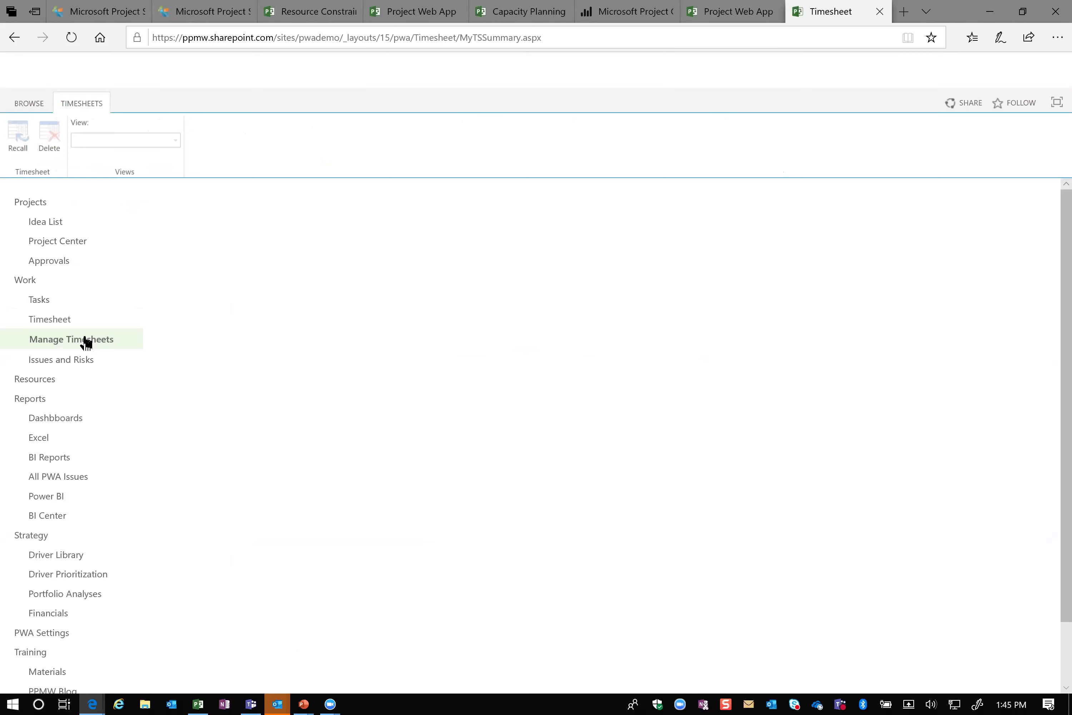
click(209, 231)
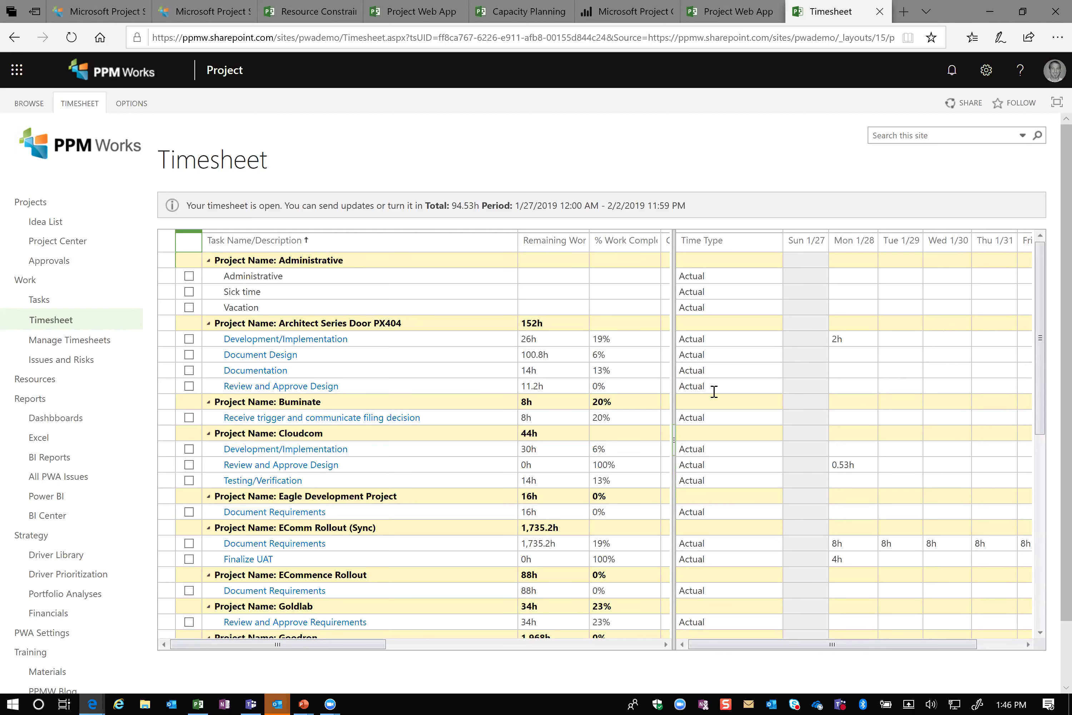
- Make room for all days of the week in the timesheet and enter 8h of Vacation on Fri 2/1
drag(673, 338, 634, 338)
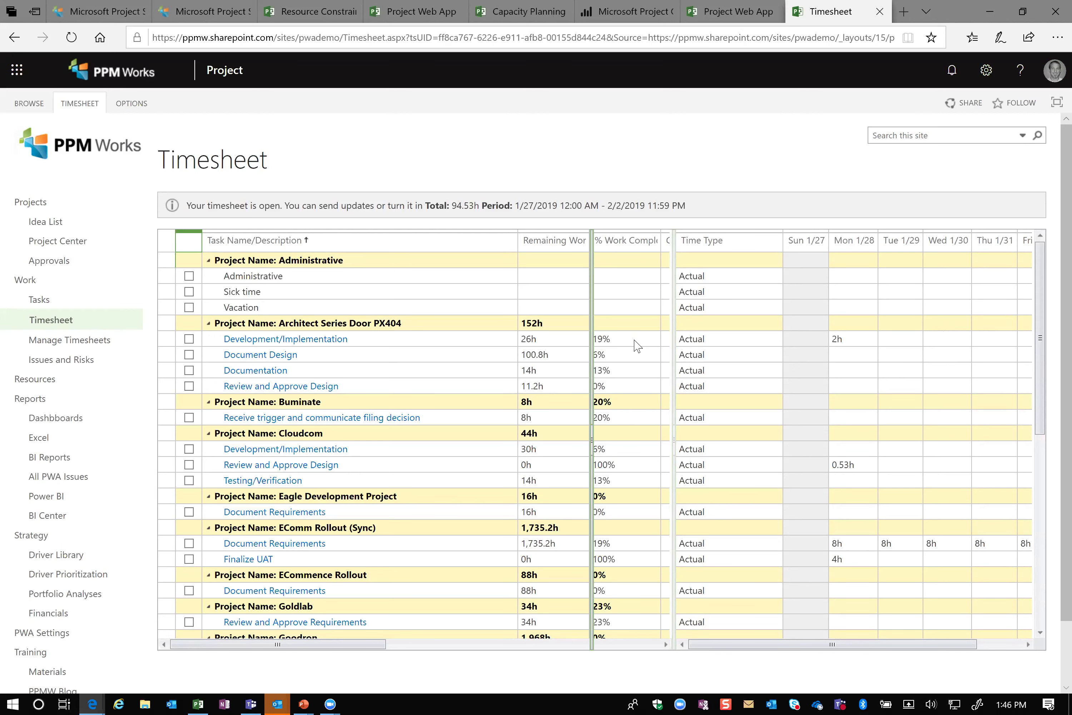
click(953, 306)
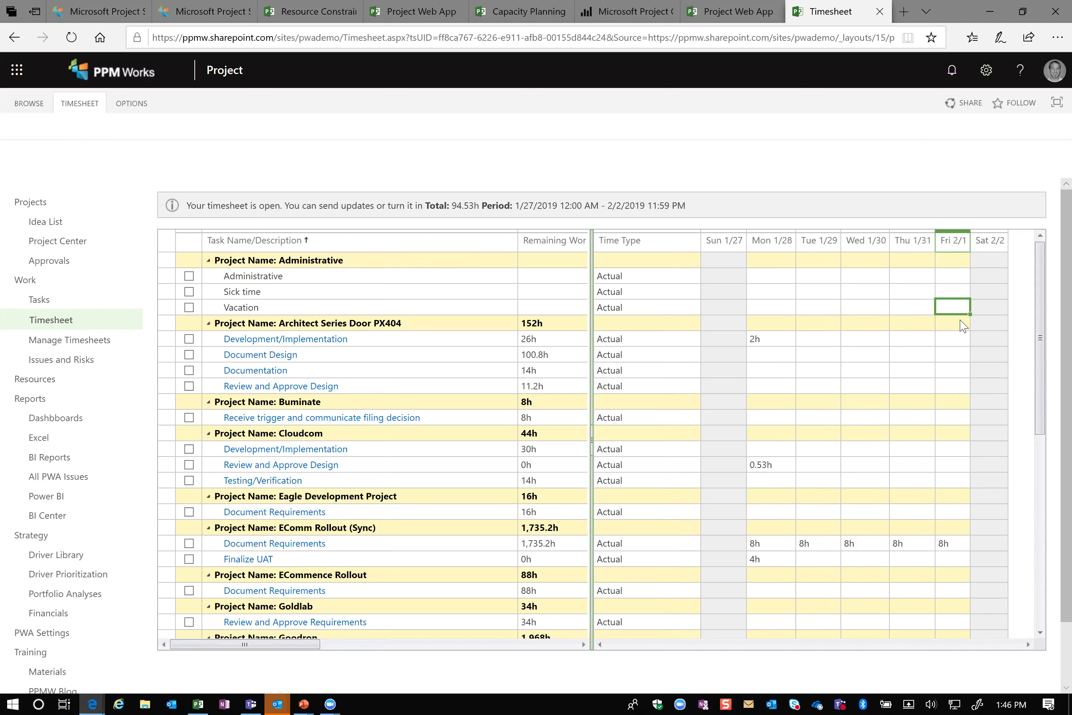
text(8)
key(Return)
key(Left)
key(Left)
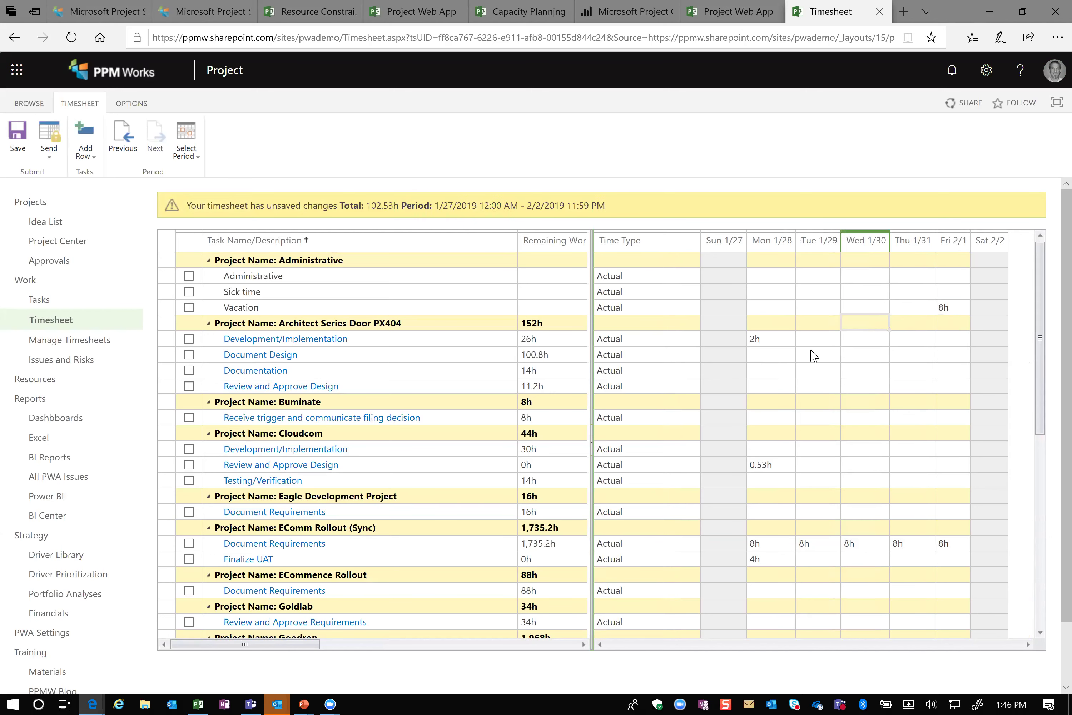
- Enter 2h each for Document Design and Documentation of Architect Series Door PX404 on Tue 1/29
click(767, 340)
click(779, 462)
click(770, 533)
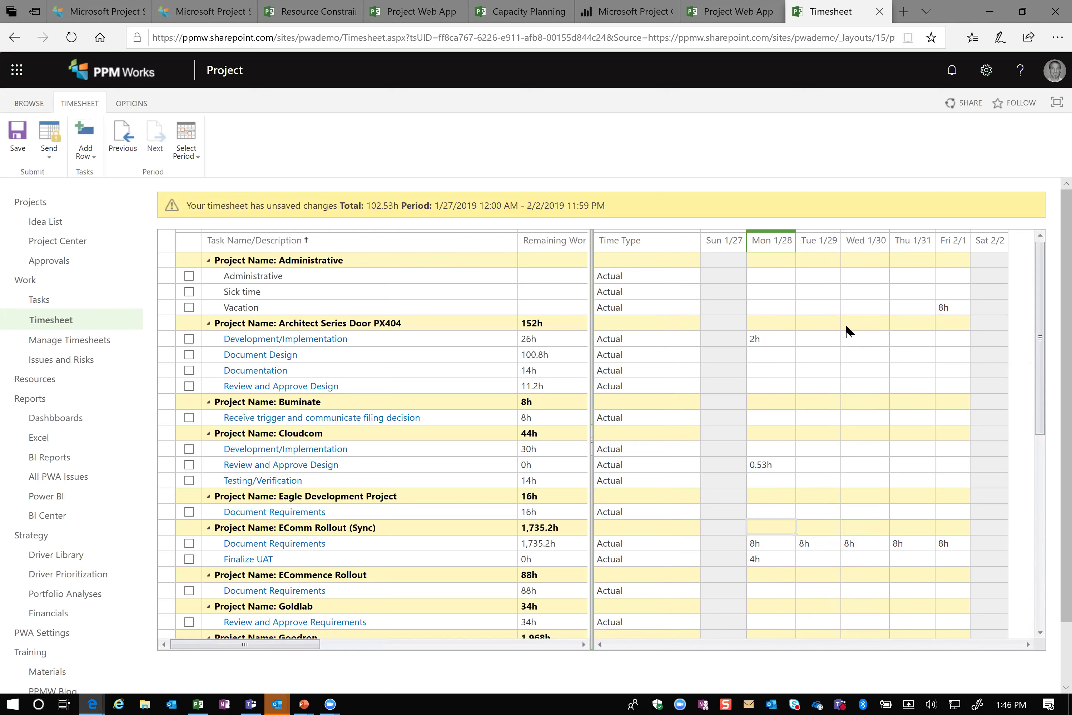
click(820, 340)
click(832, 361)
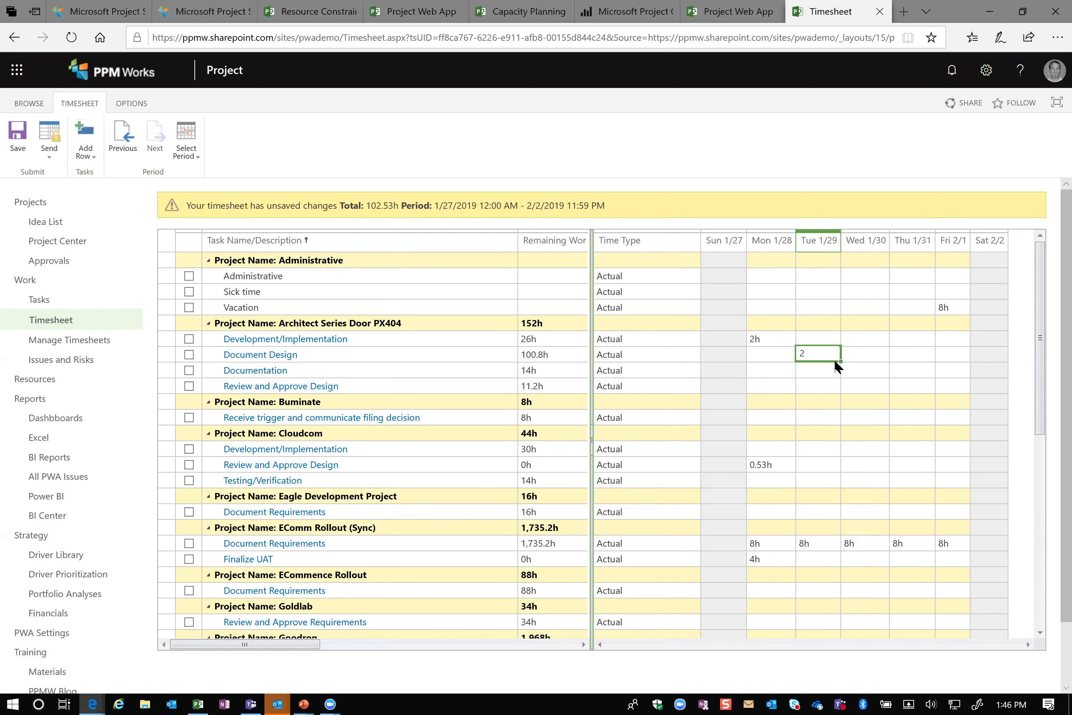
text(2)
drag(841, 361, 839, 375)
key(Tab)
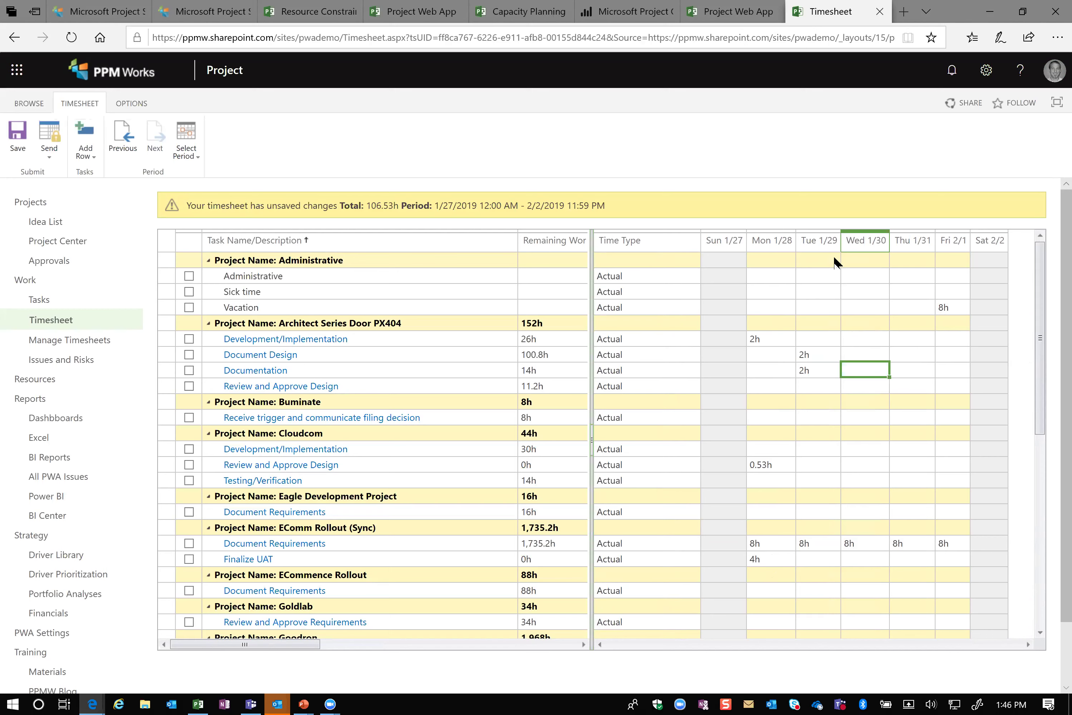
- Set the remaining work to 80h for Document Design and 0h for Documentation, and review the timesheet's send options
click(833, 276)
click(954, 302)
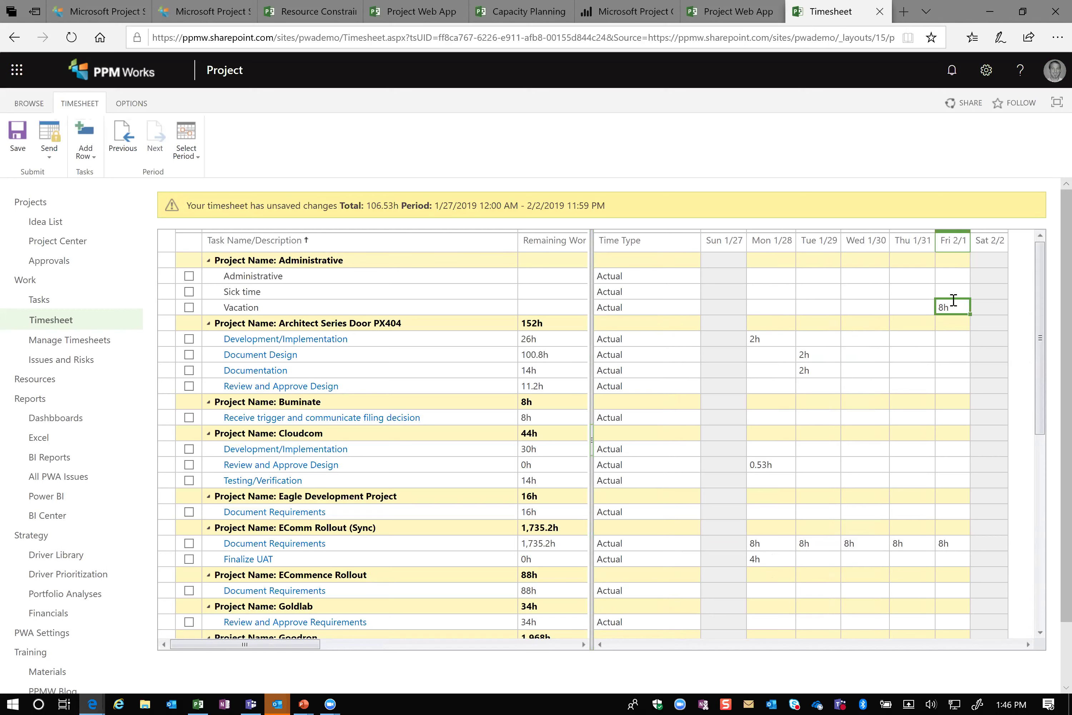
click(817, 349)
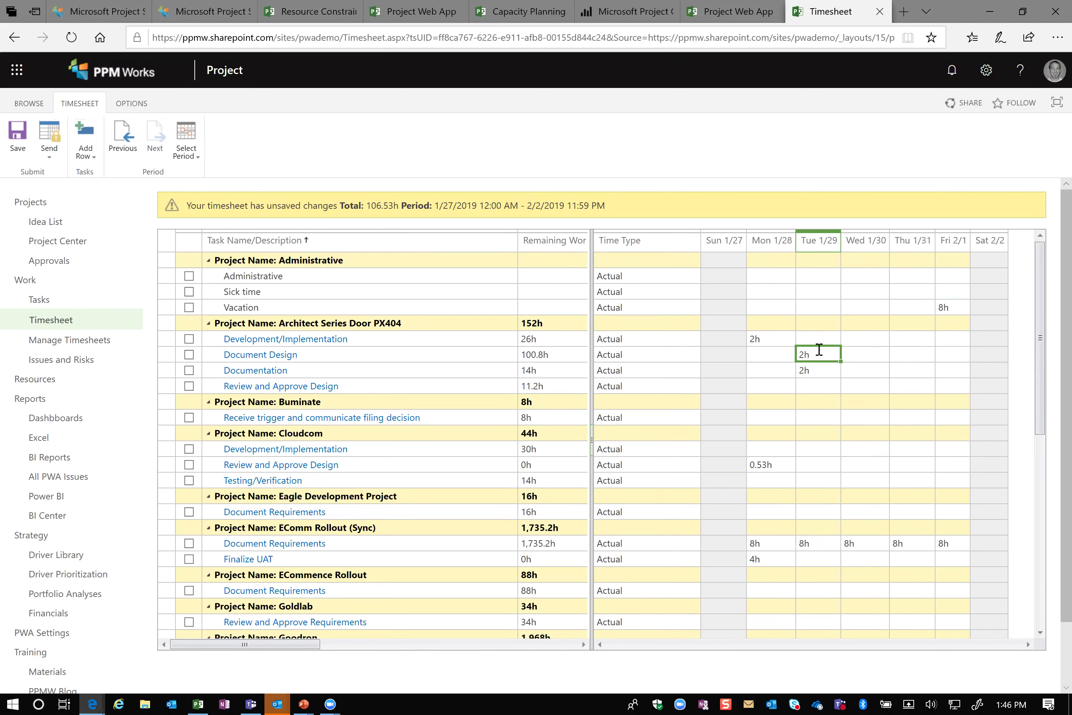
click(540, 352)
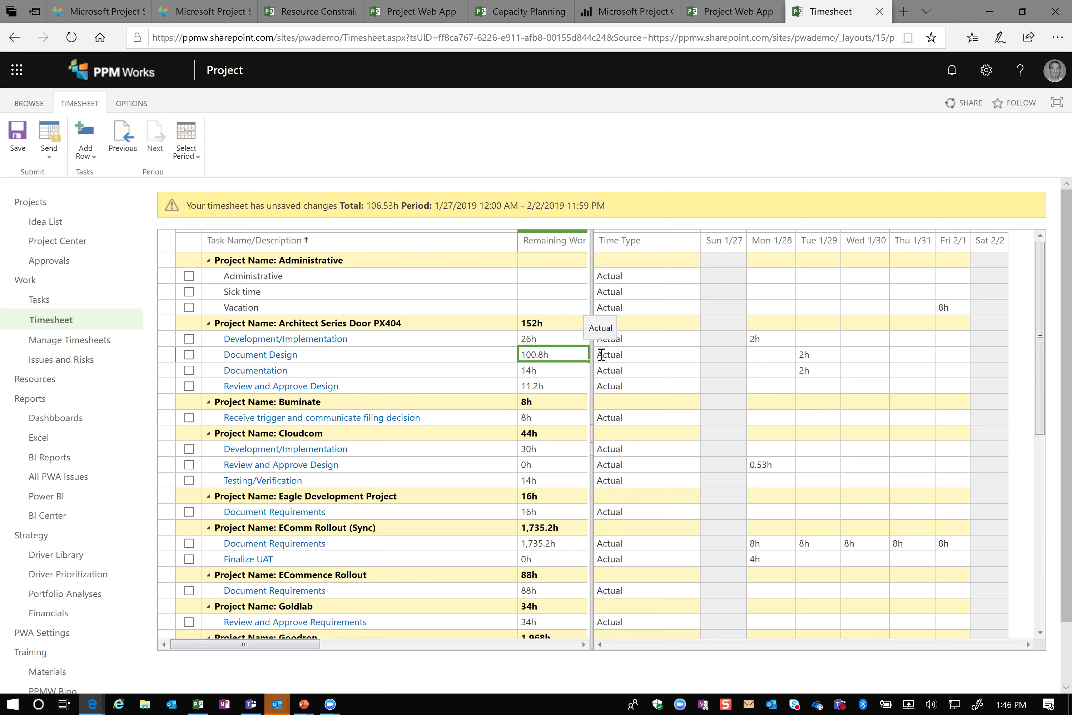
text(80)
key(Return)
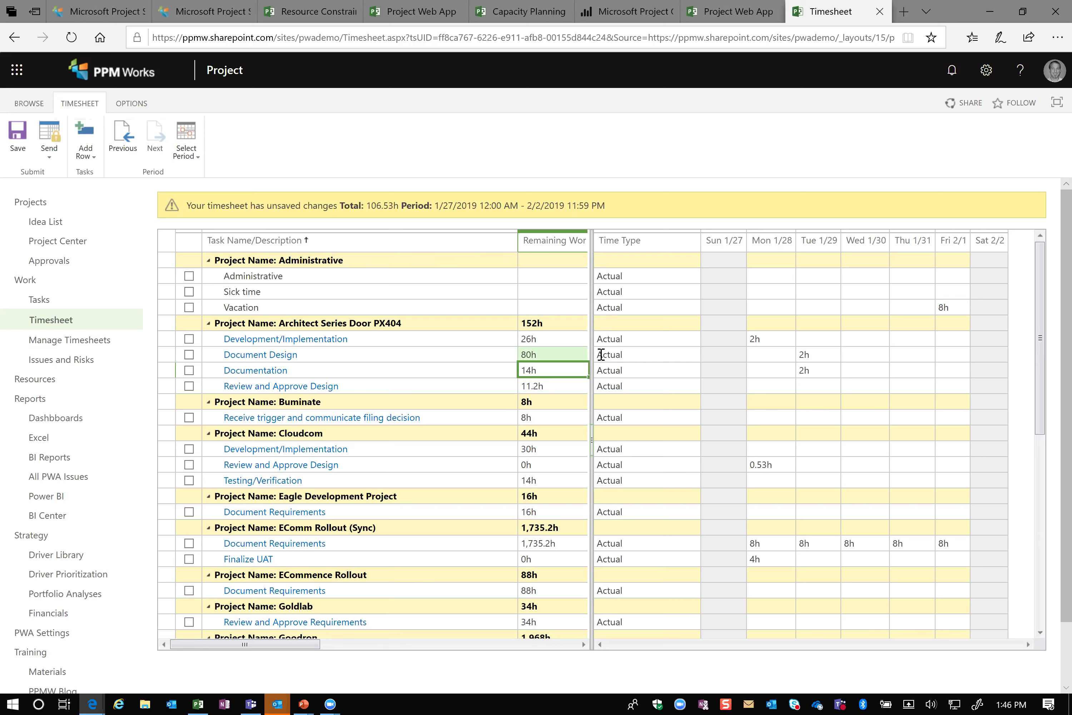
text(0)
key(Return)
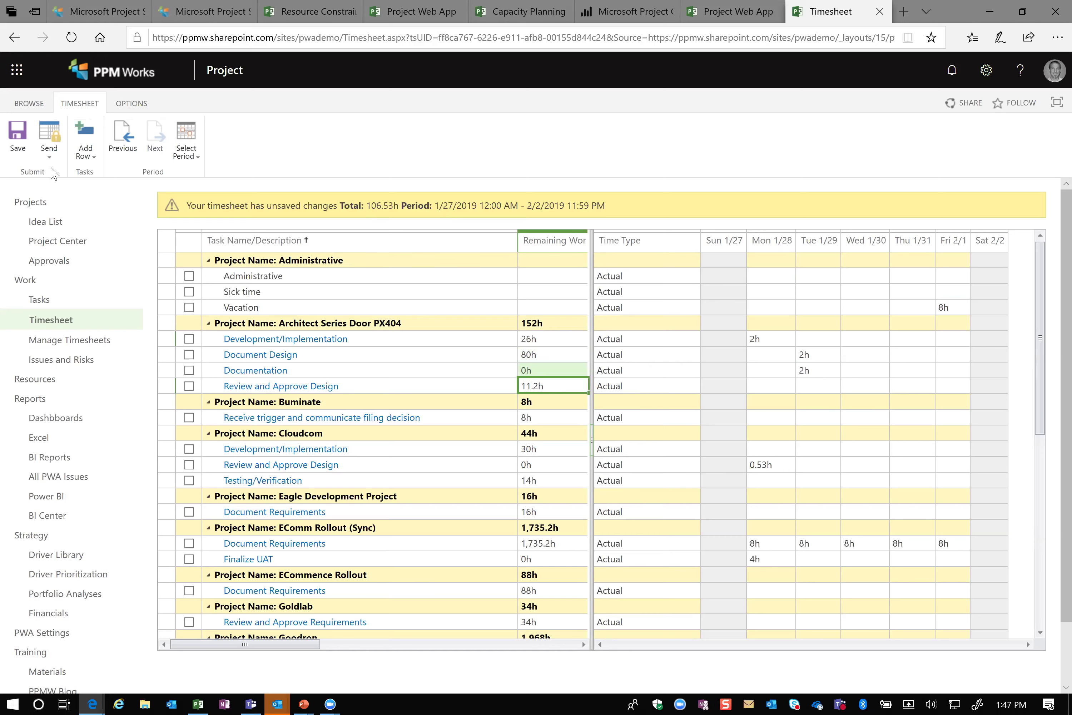
click(49, 153)
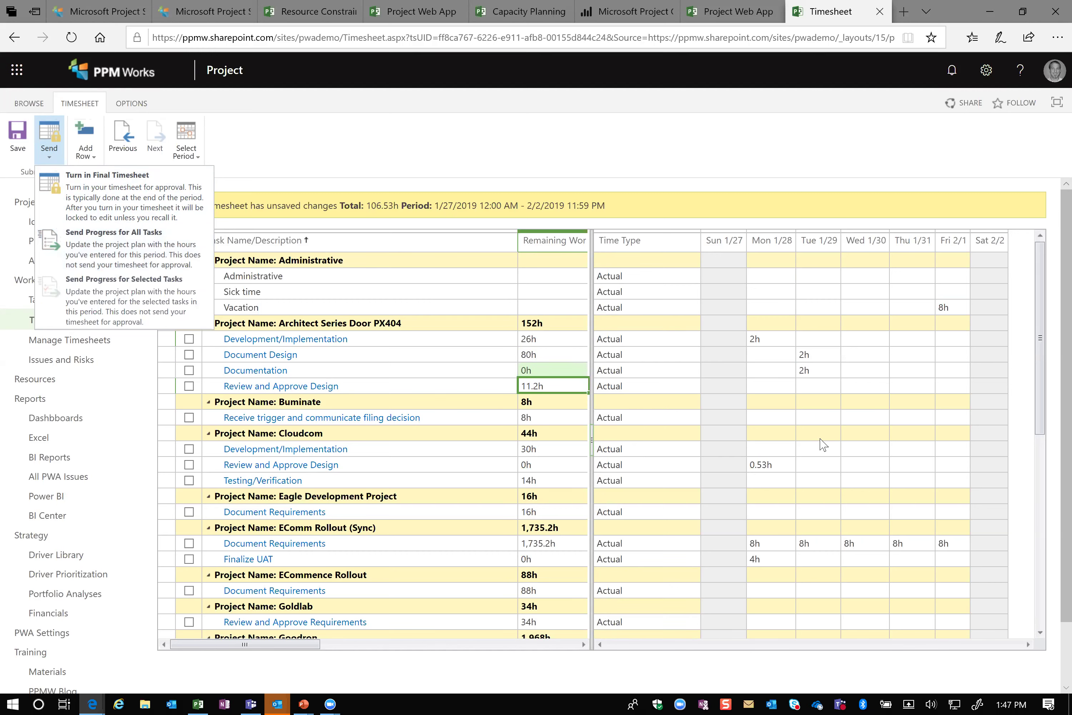
click(542, 374)
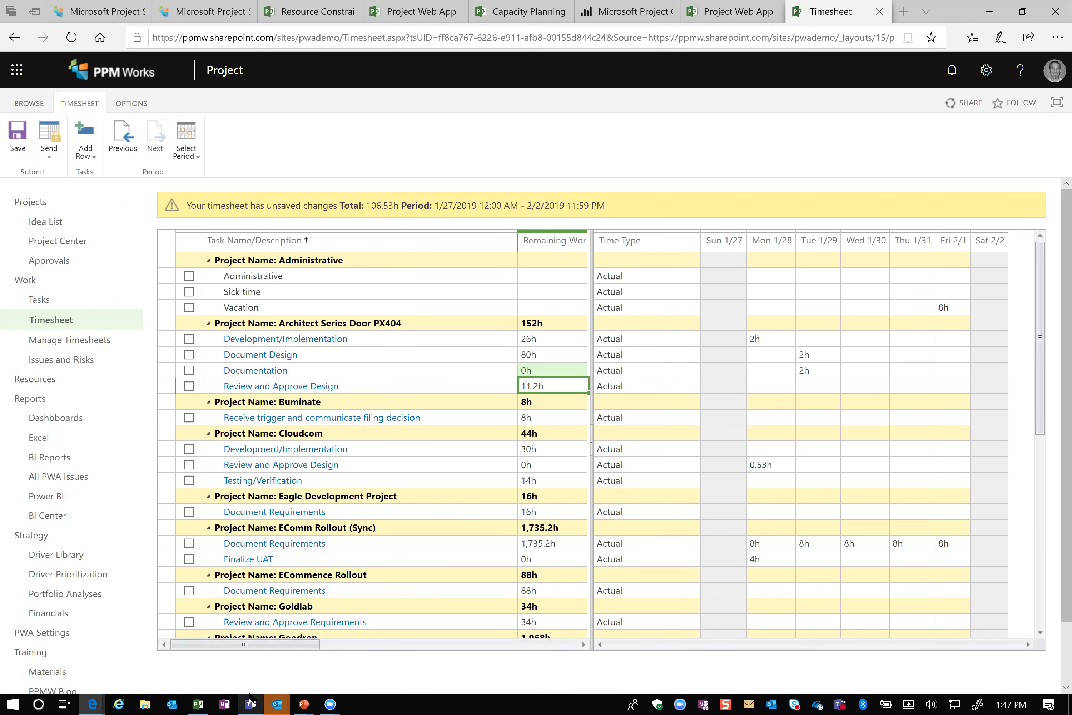
- Switch to the PowerPoint slide show and advance to the Timesheet and Approvals slide
key(alt+Tab)
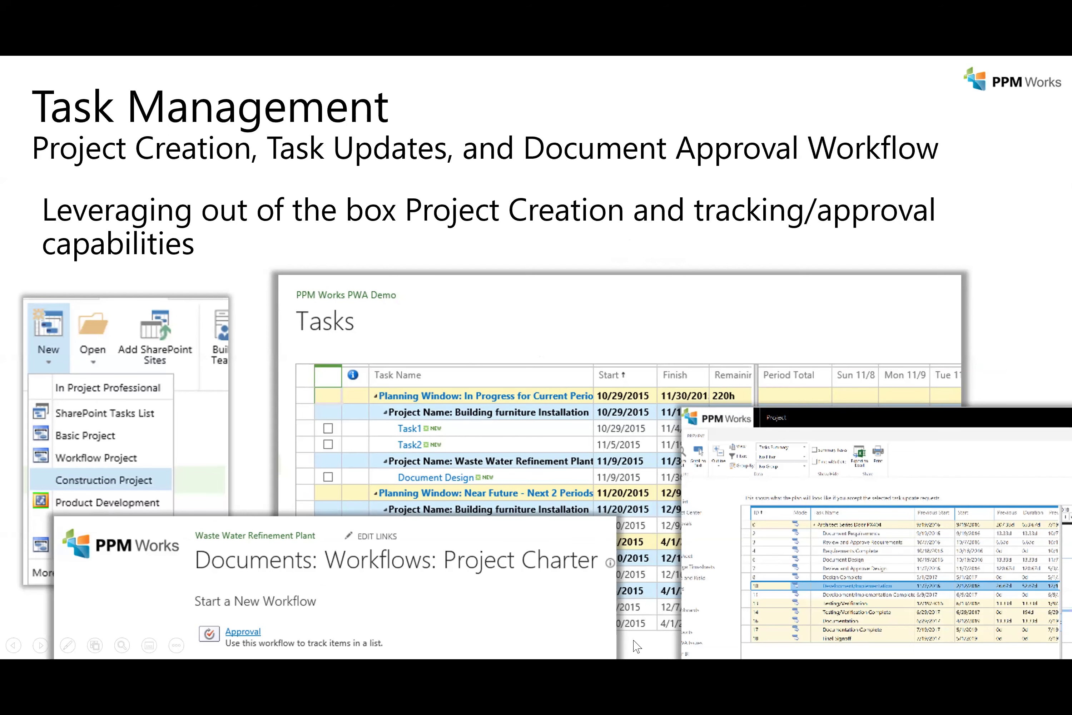
key(alt+Tab)
key(Tab)
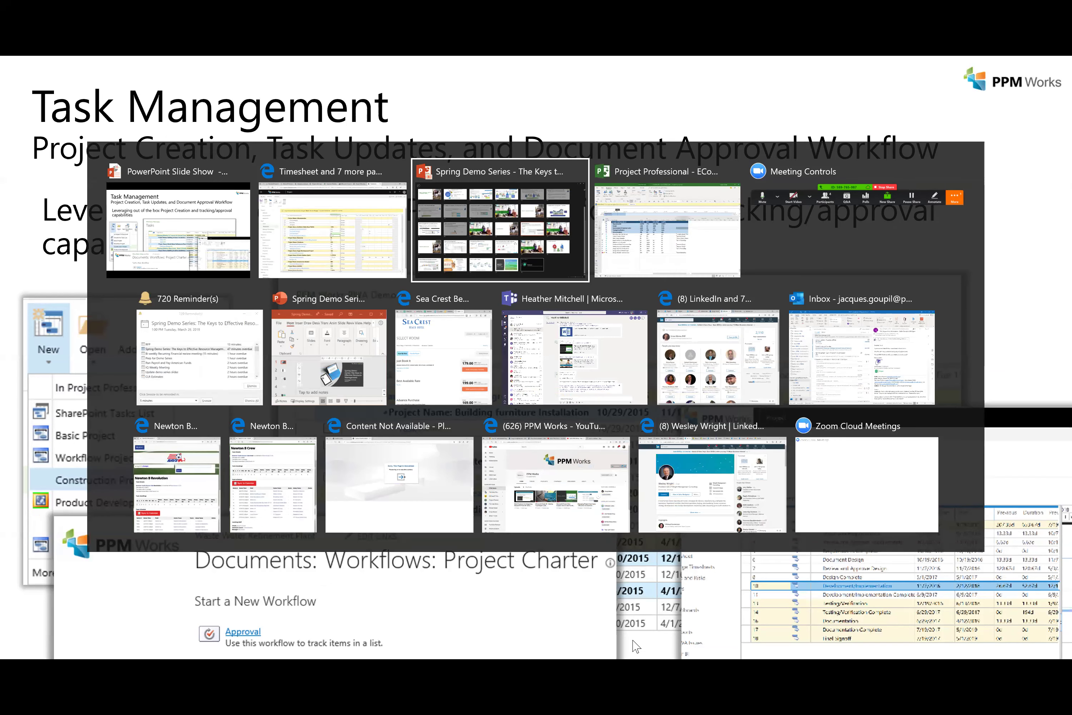
key(Tab)
key(Tab)
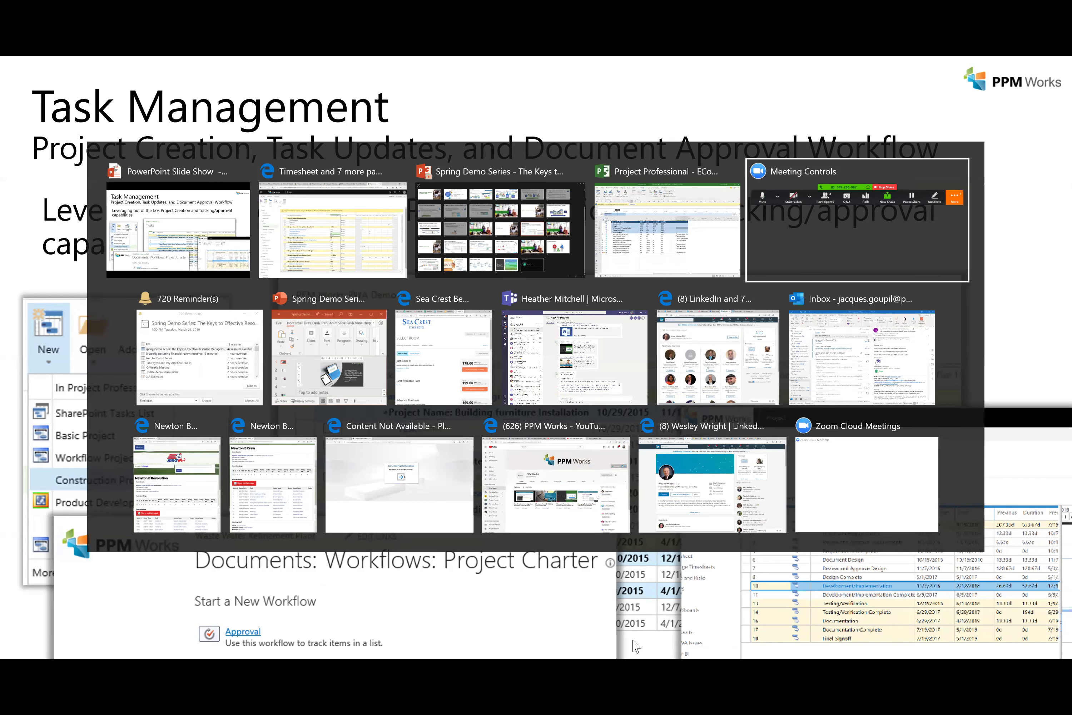
click(353, 272)
key(alt+Tab)
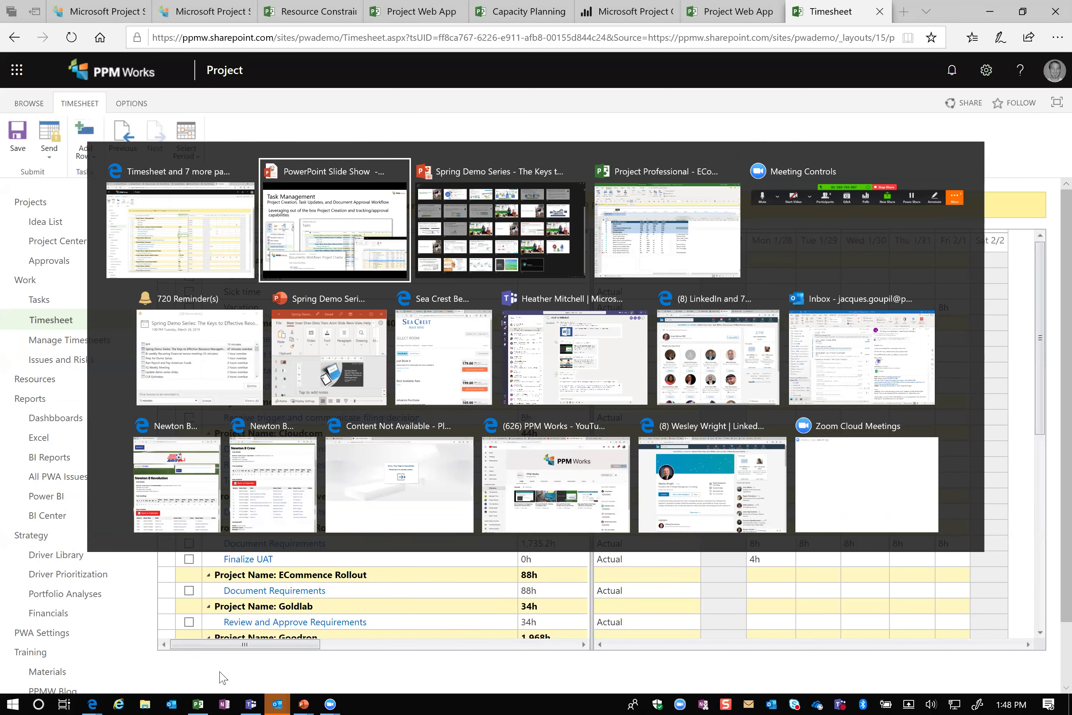
click(41, 645)
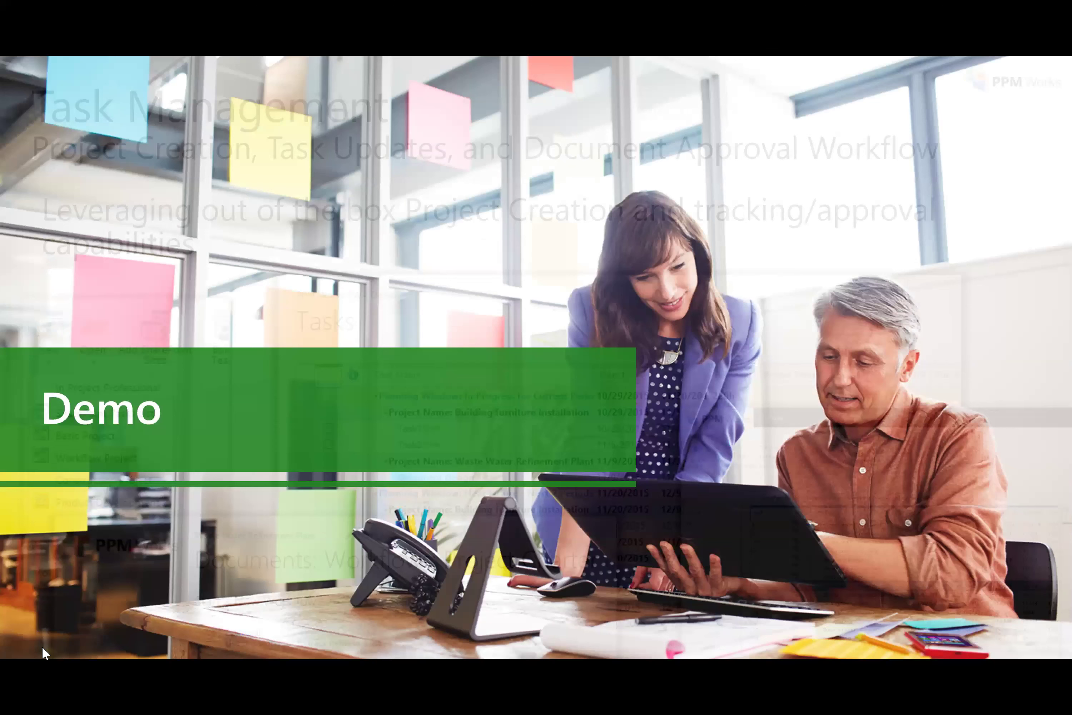
click(40, 645)
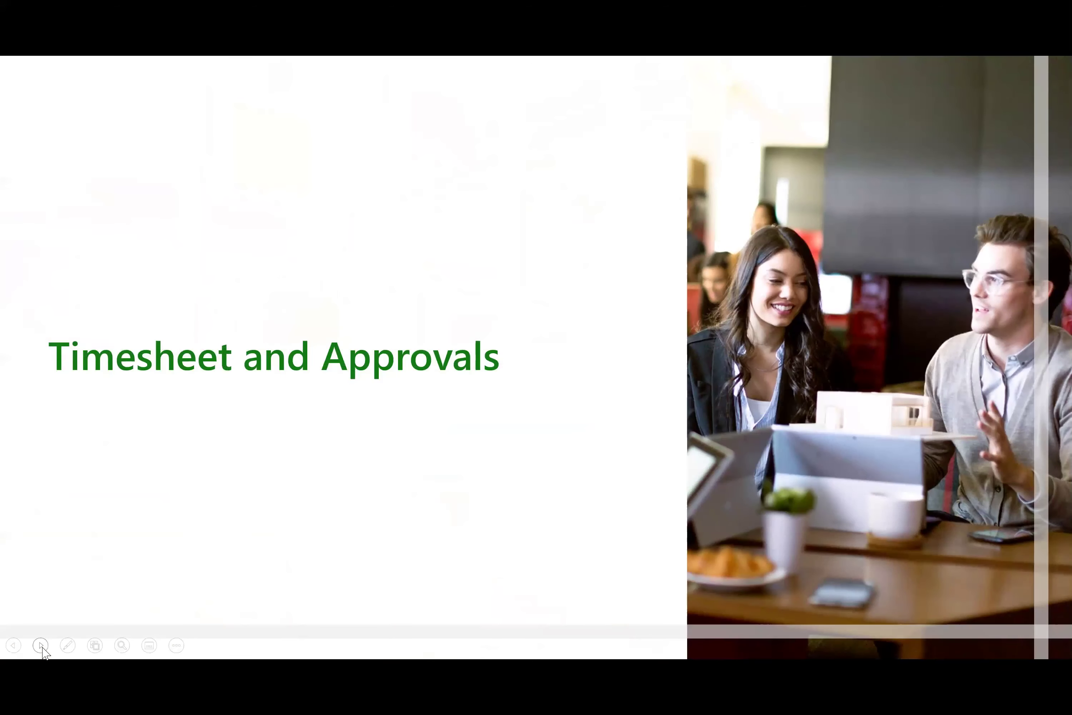
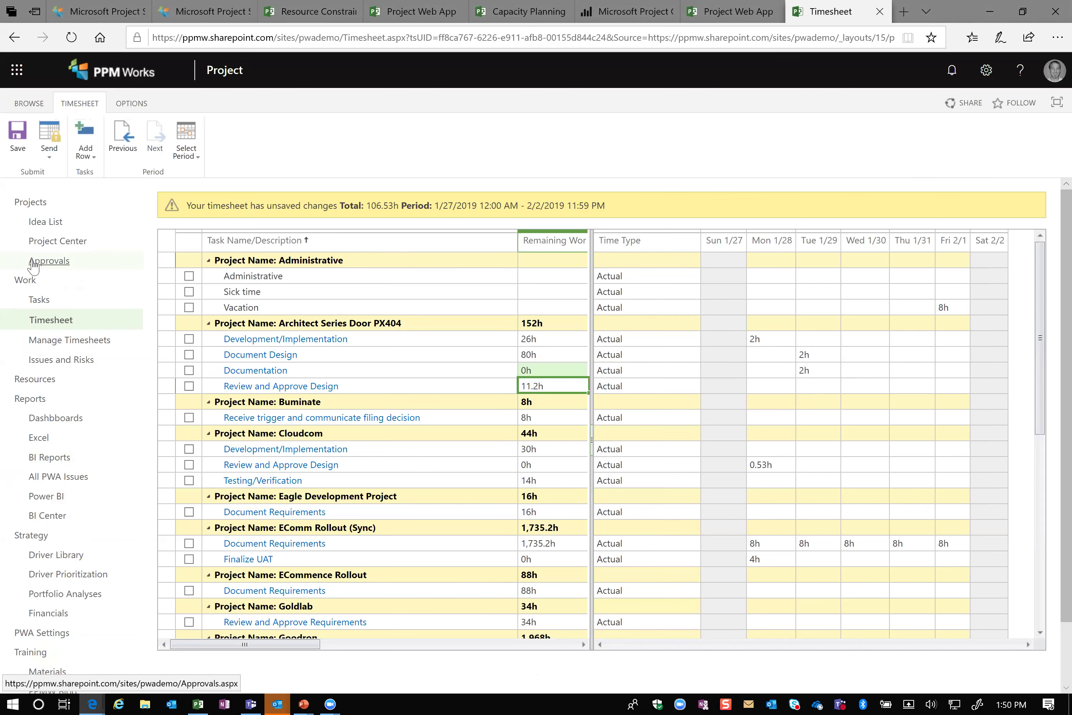
- Leave the edited timesheet for the Approval Center and expand the status updates of Architect Series Door PX404
click(48, 261)
click(444, 412)
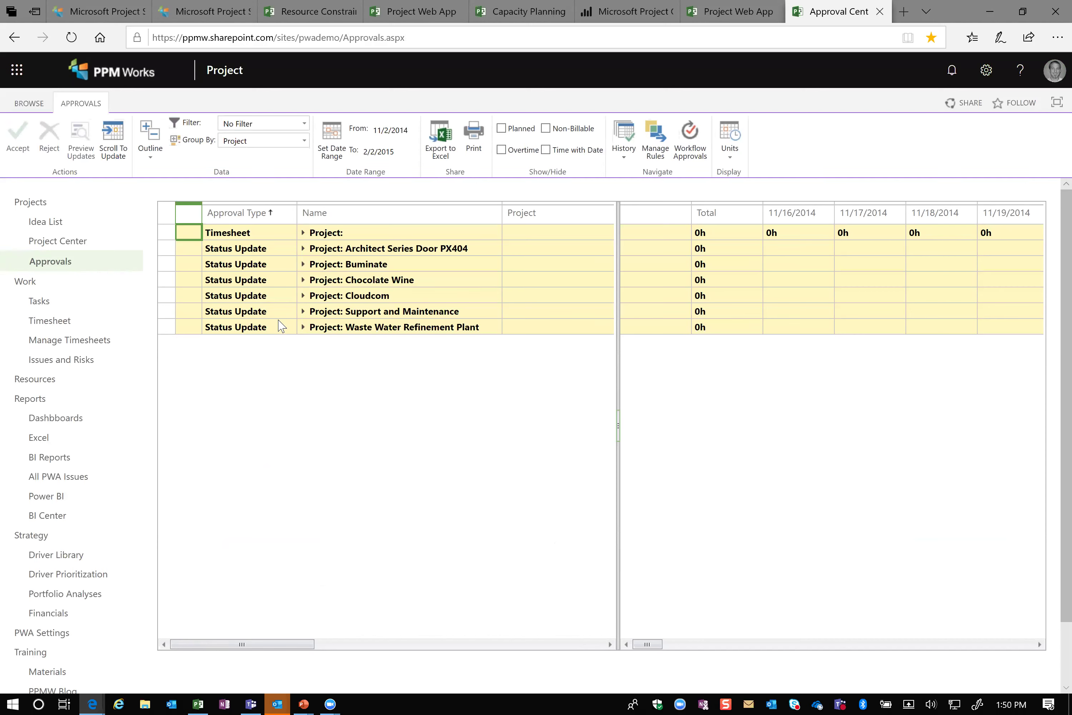
click(302, 250)
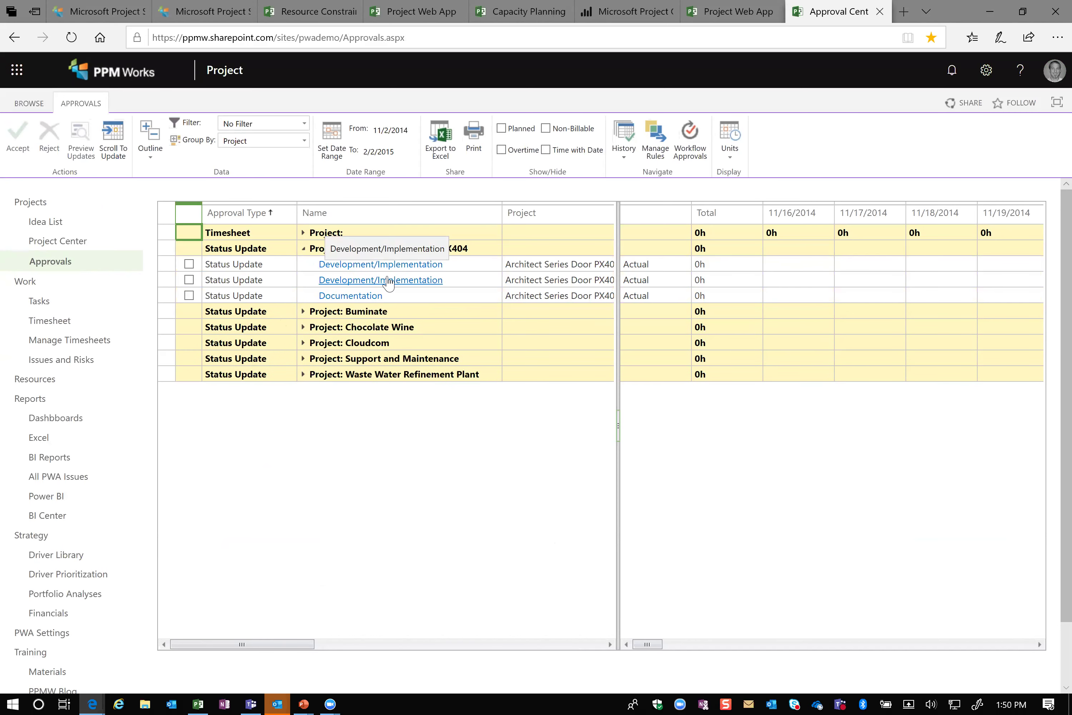
- Review the resource, owner and comment columns of the Architect Series Door PX404 updates, and select the first Development/Implementation update
drag(618, 270, 791, 262)
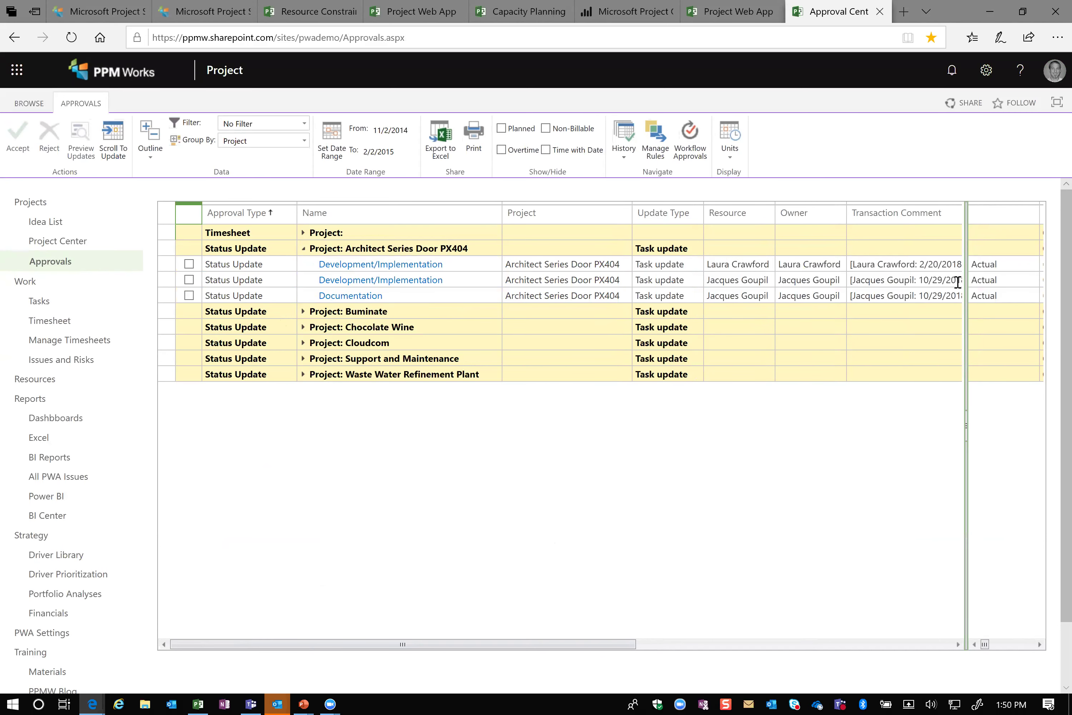
drag(966, 279, 630, 287)
click(189, 264)
click(185, 284)
- Expand the Timesheet approvals group and widen the table to examine the resources and transaction comments of the submitted timesheets
click(281, 234)
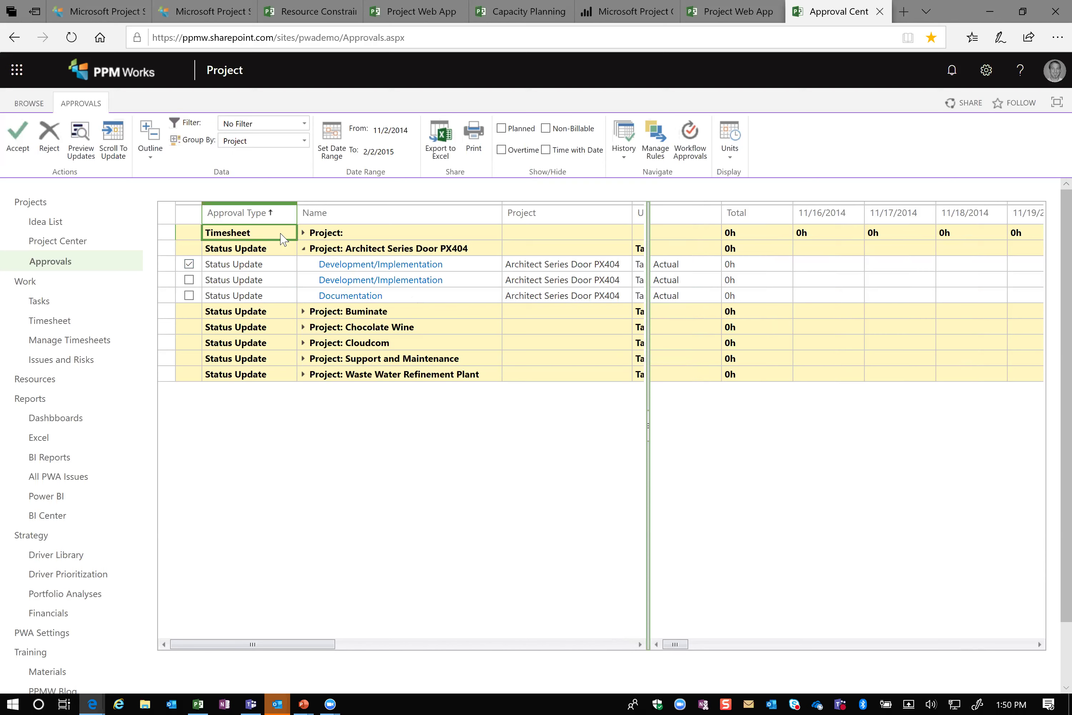
click(303, 232)
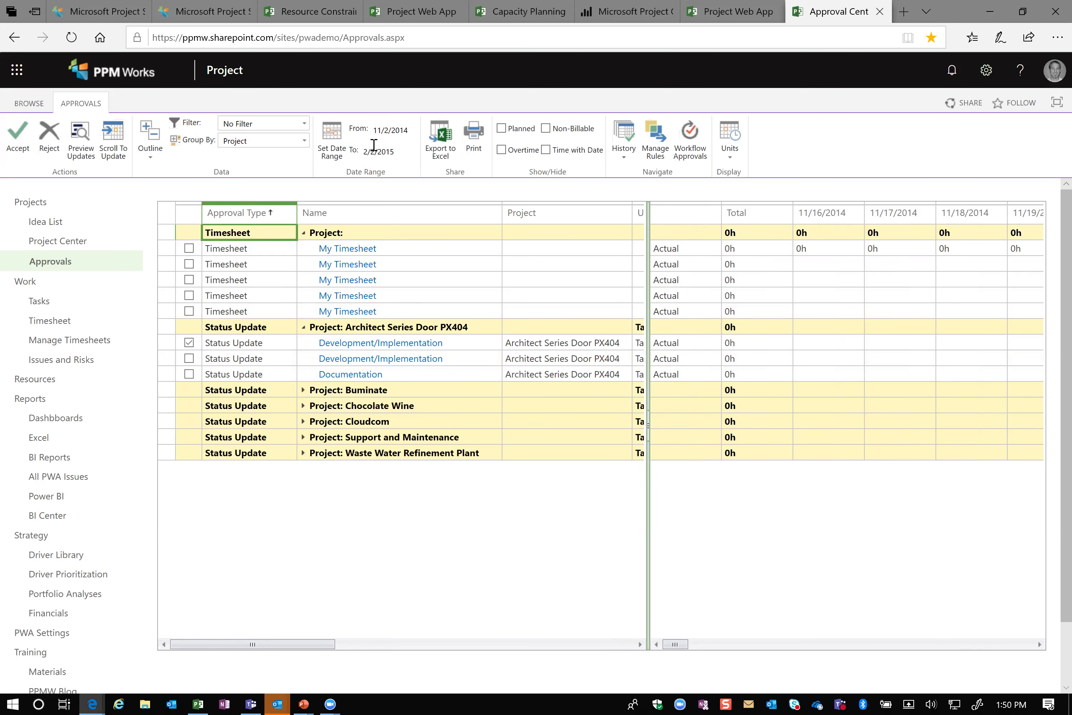
drag(650, 259, 894, 263)
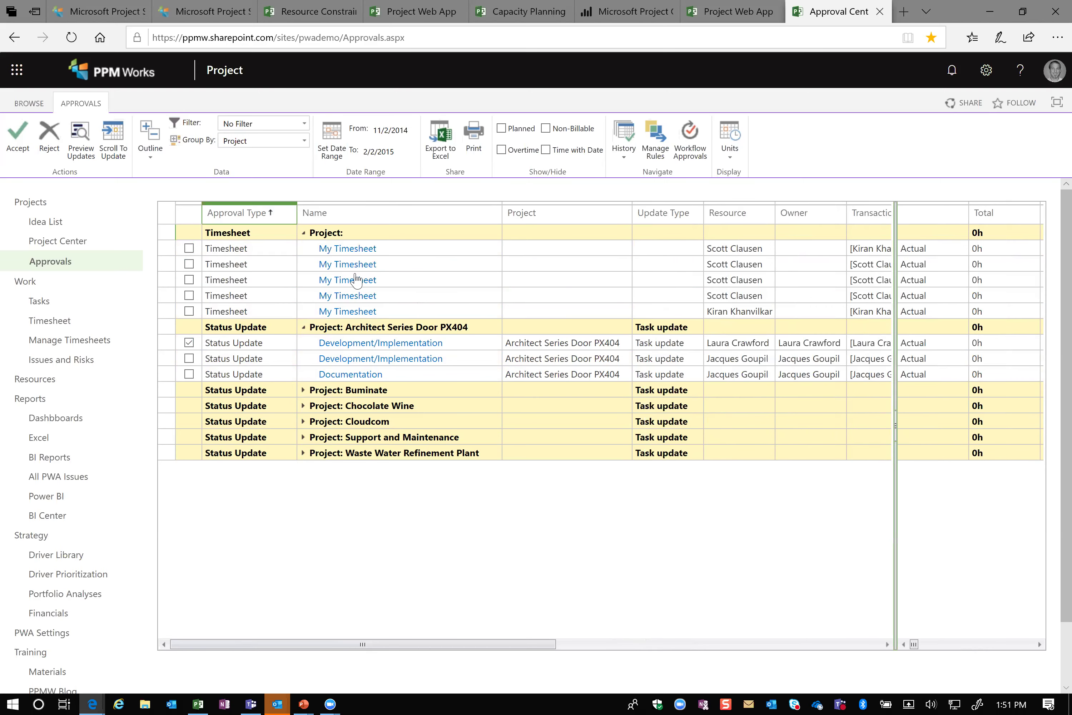
click(623, 646)
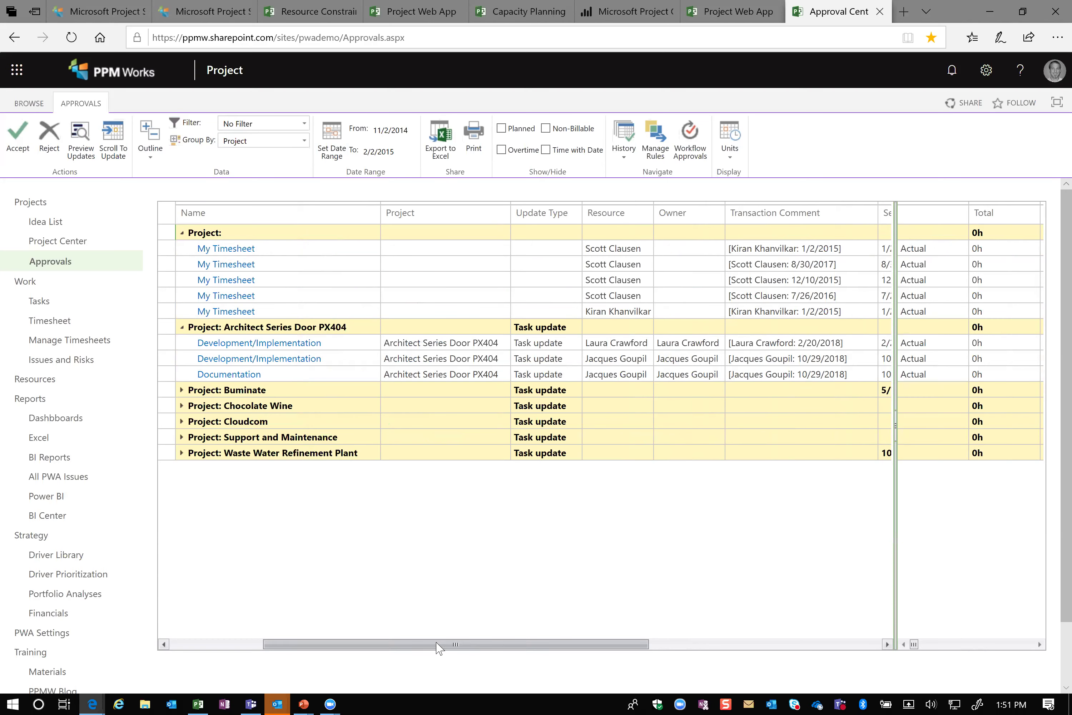
- Open the submitted timesheet for 8/27/2017 - 9/2/2017 and examine its actual and planned hours down to zzz Sample Timesheet Project
drag(438, 645, 346, 646)
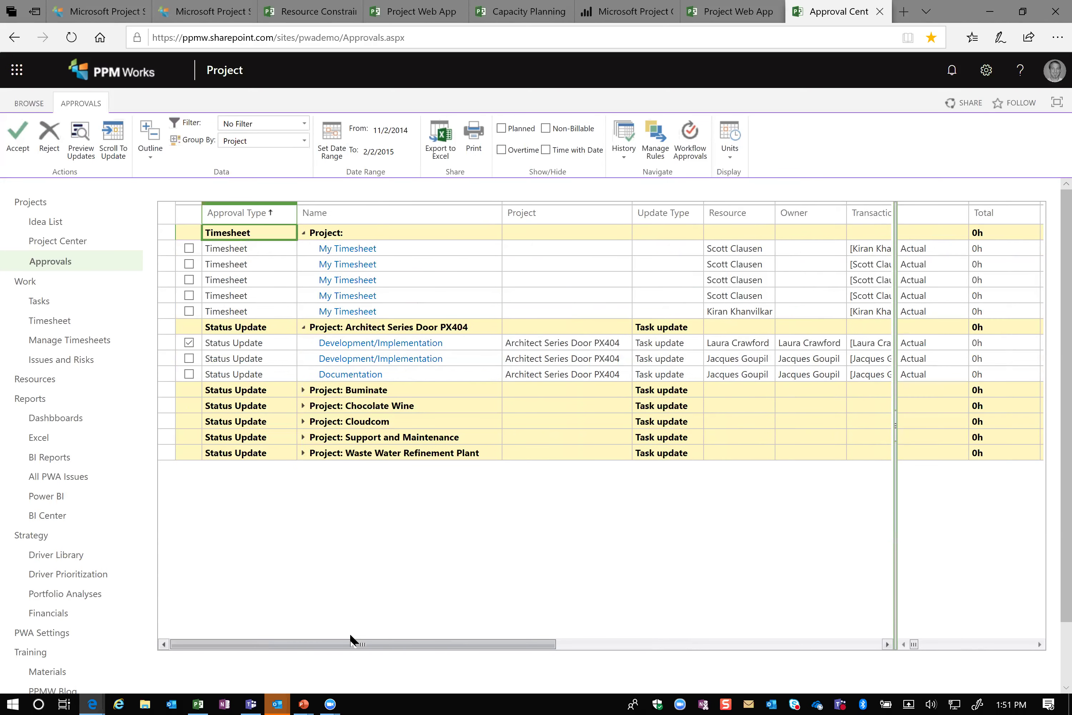
click(361, 276)
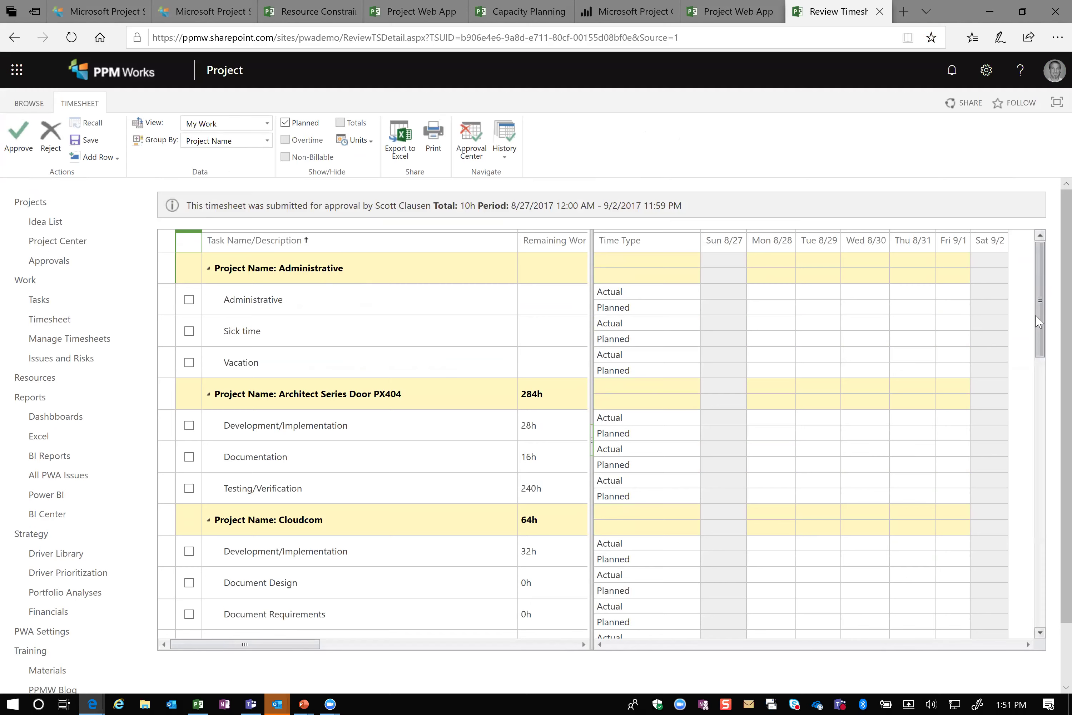
double_click(468, 205)
drag(1041, 300, 1040, 429)
scroll(1044, 507, down, 5)
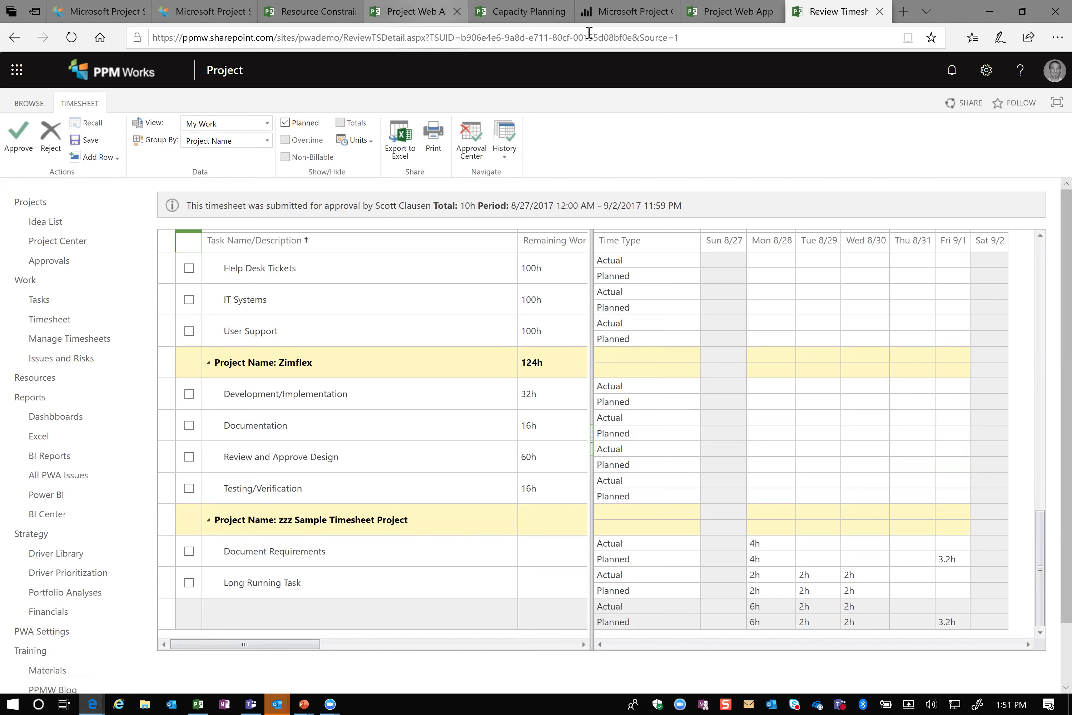
click(723, 18)
click(834, 12)
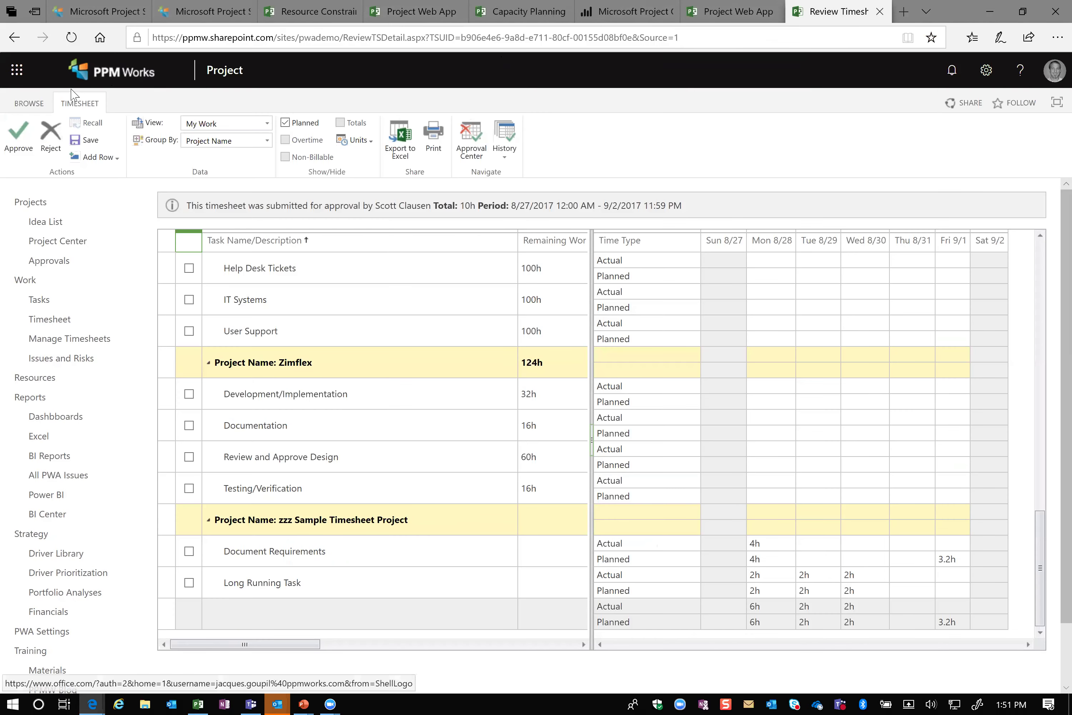
- Return to the Approval Center, expand the Buminate and Chocolate Wine groups, and select both Chocolate Wine status updates
click(18, 39)
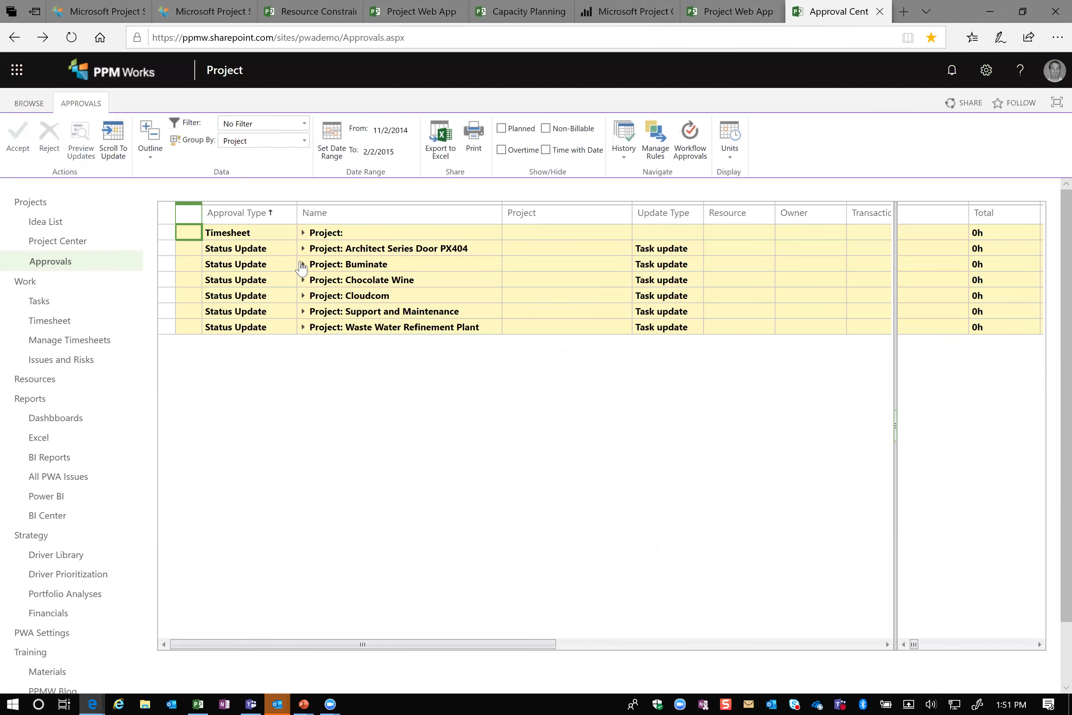
click(302, 264)
click(303, 296)
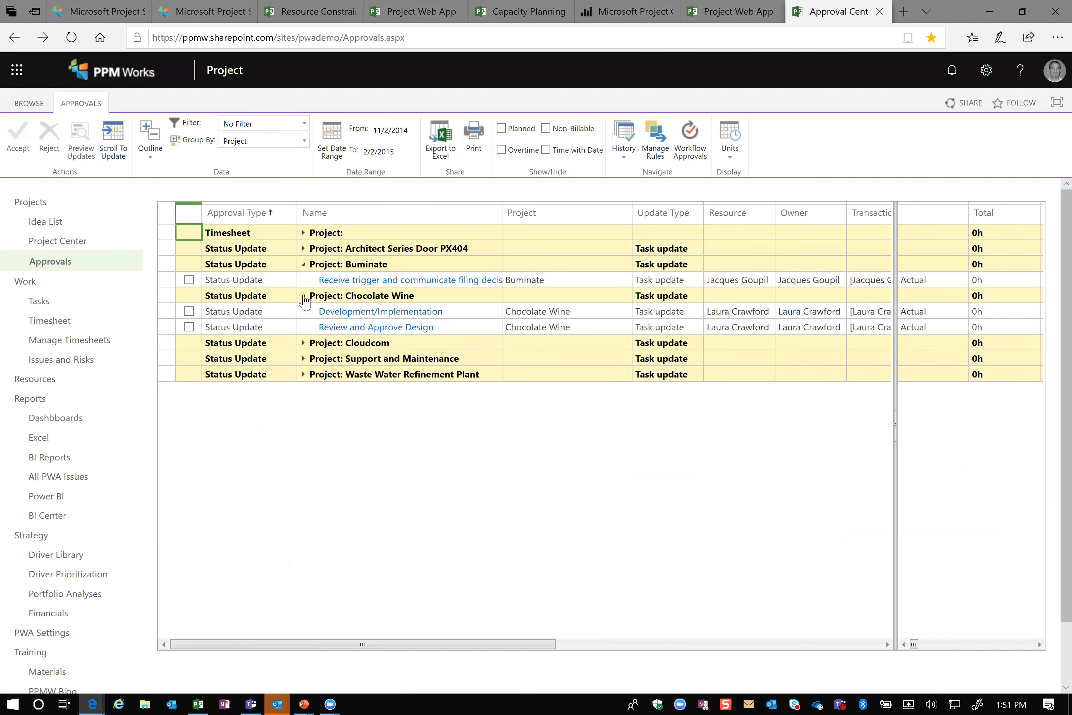
click(189, 311)
click(189, 326)
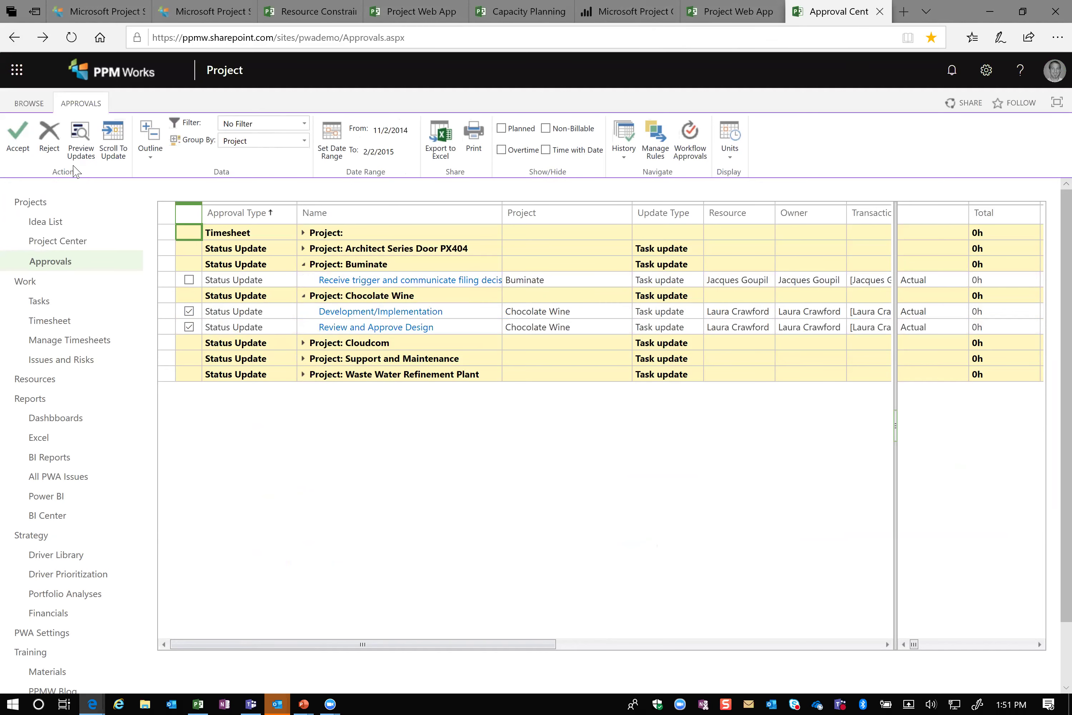
- Preview the selected Chocolate Wine updates, compare previous and new dates and durations per task, and return to the Approval Center
click(81, 155)
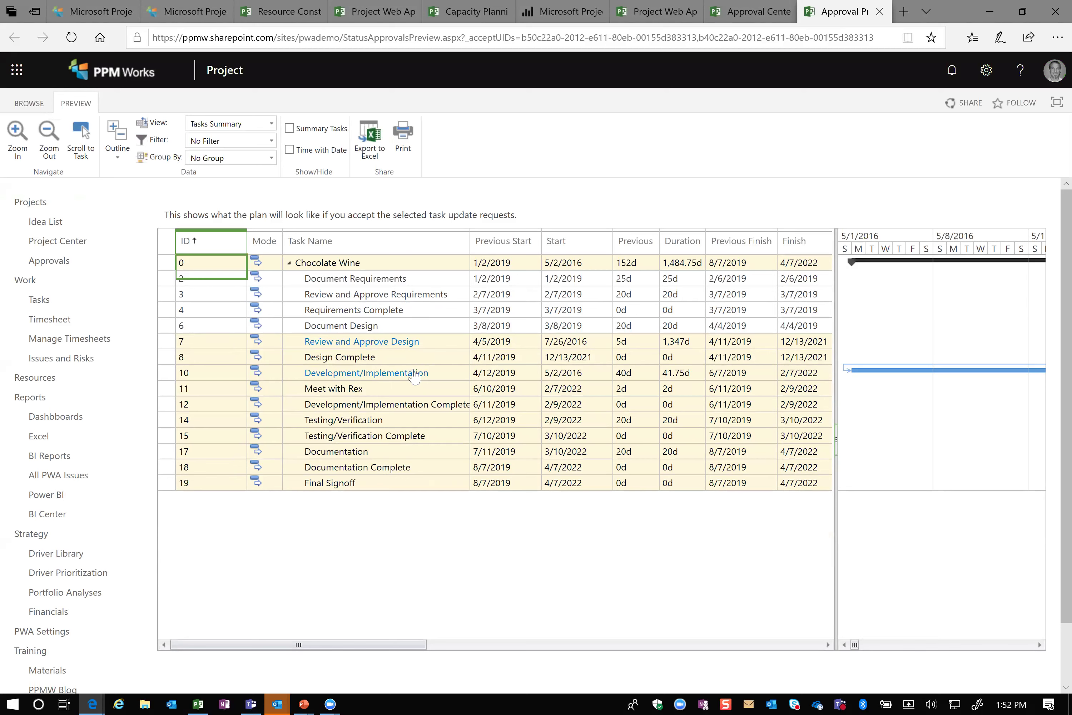
click(505, 241)
click(598, 358)
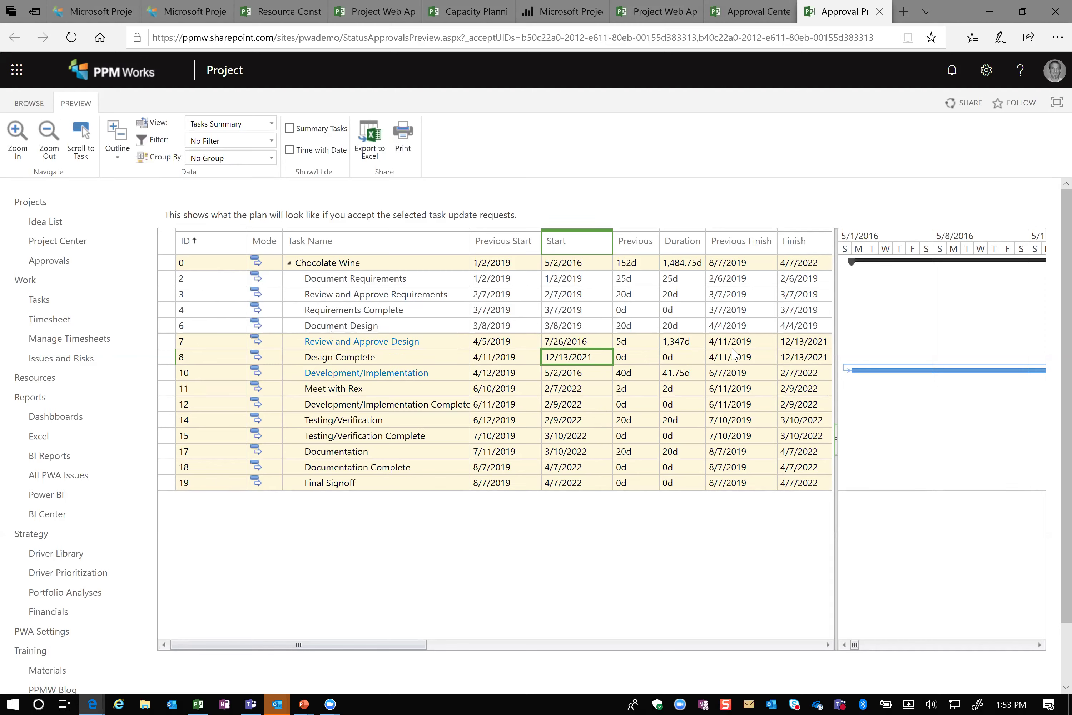
click(666, 340)
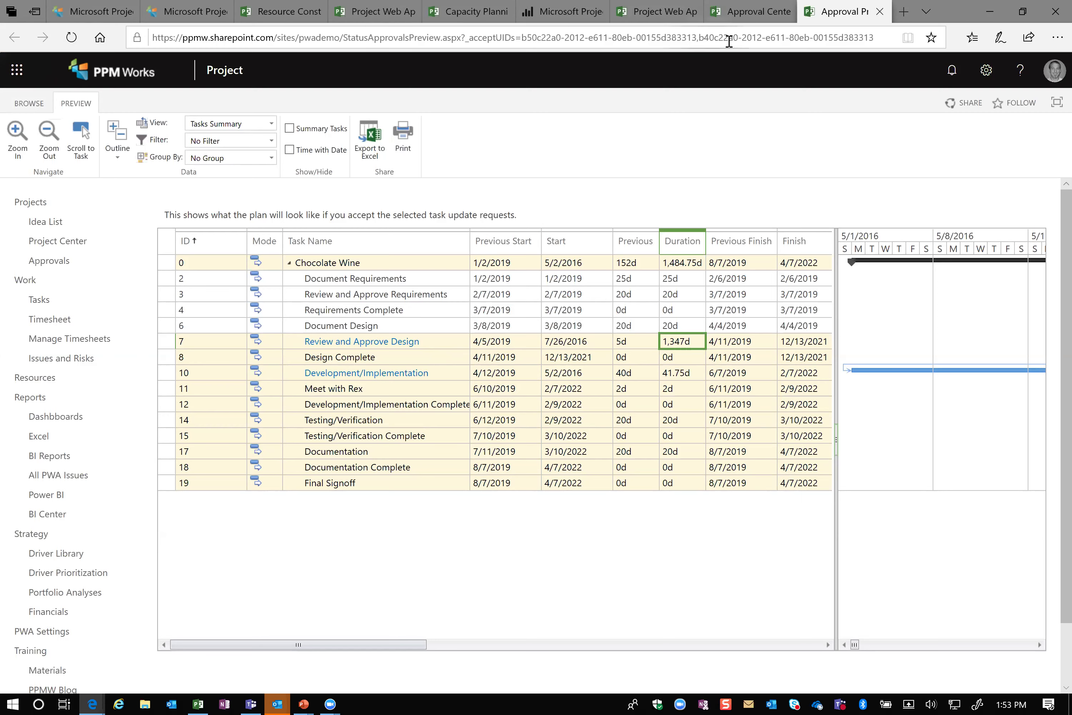
click(751, 11)
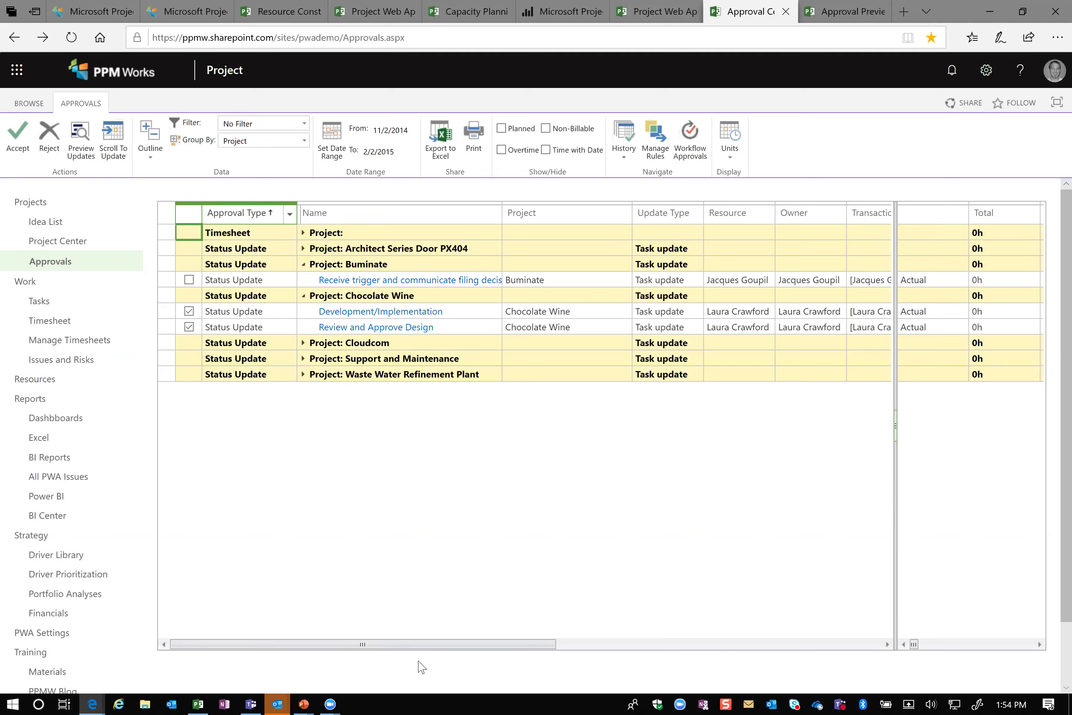
- Switch to Microsoft Teams, open the project site in the EComm Rollout (Sync) channel, and reposition the window to show it fully
click(252, 704)
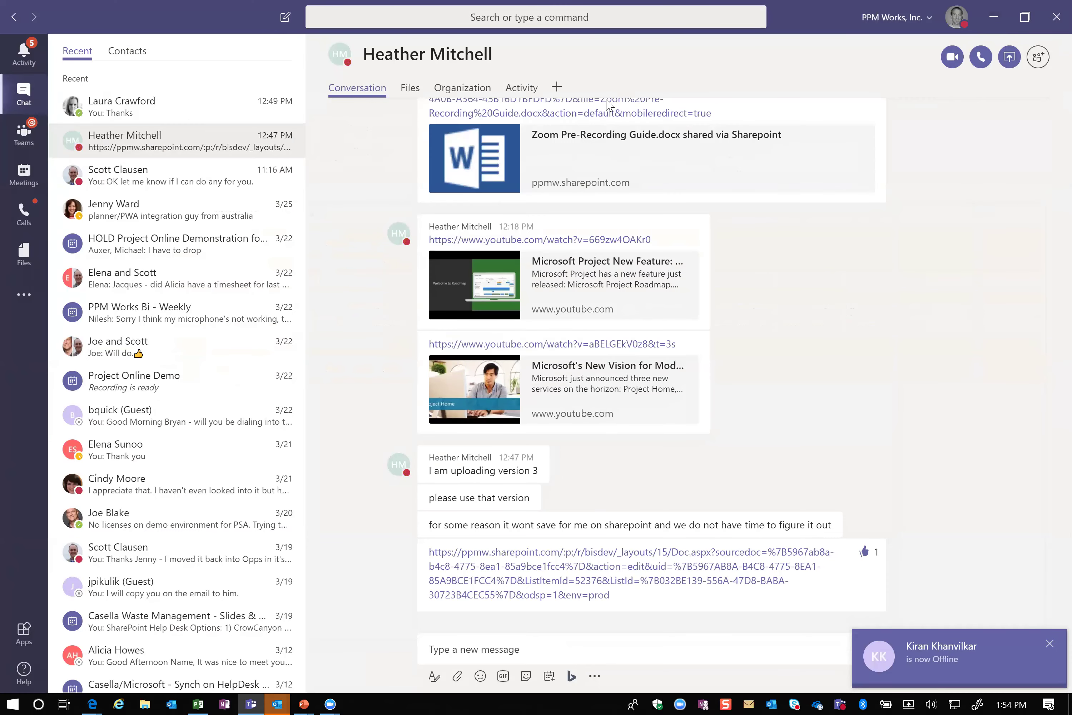
key(alt+Tab)
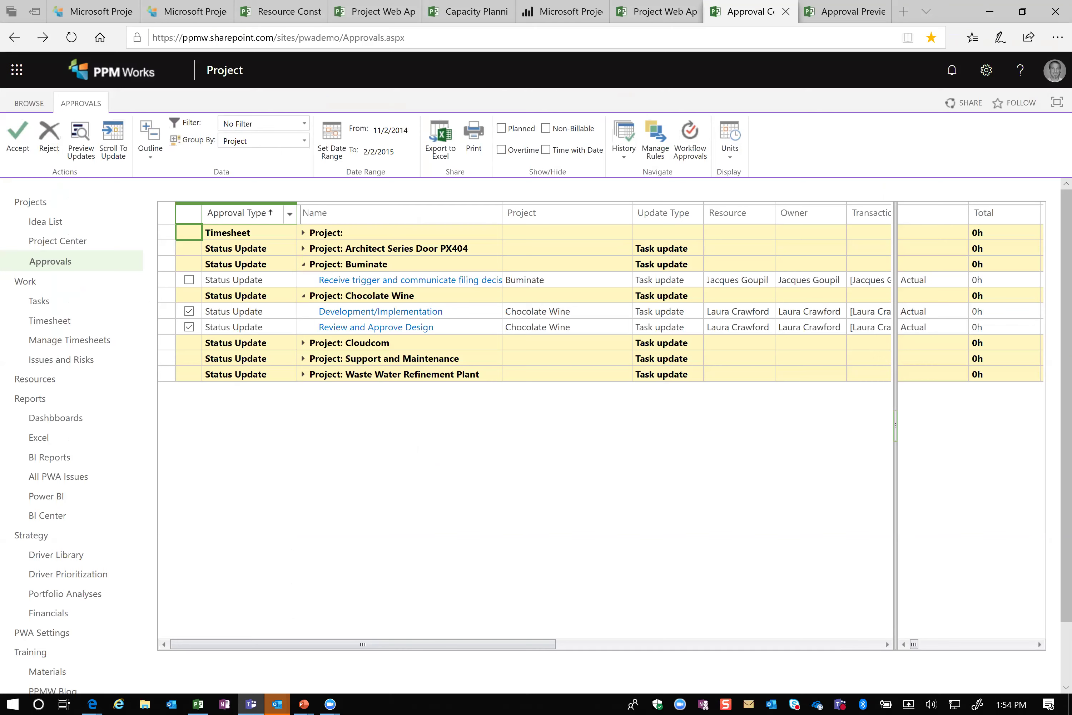
click(251, 703)
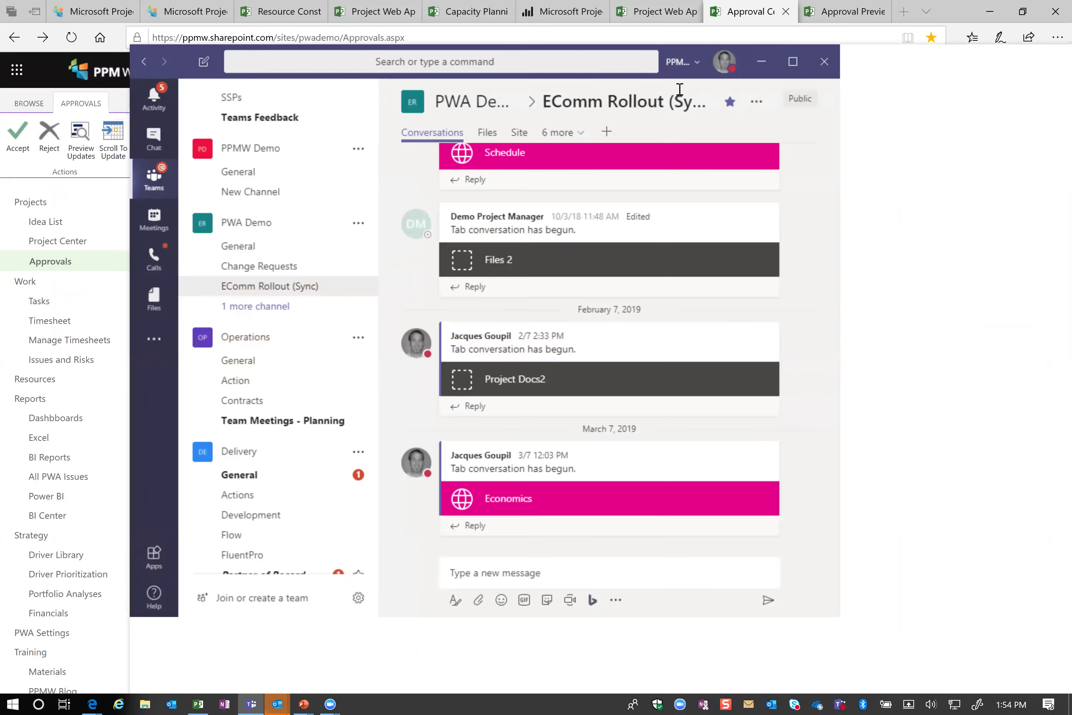
click(798, 64)
click(798, 64)
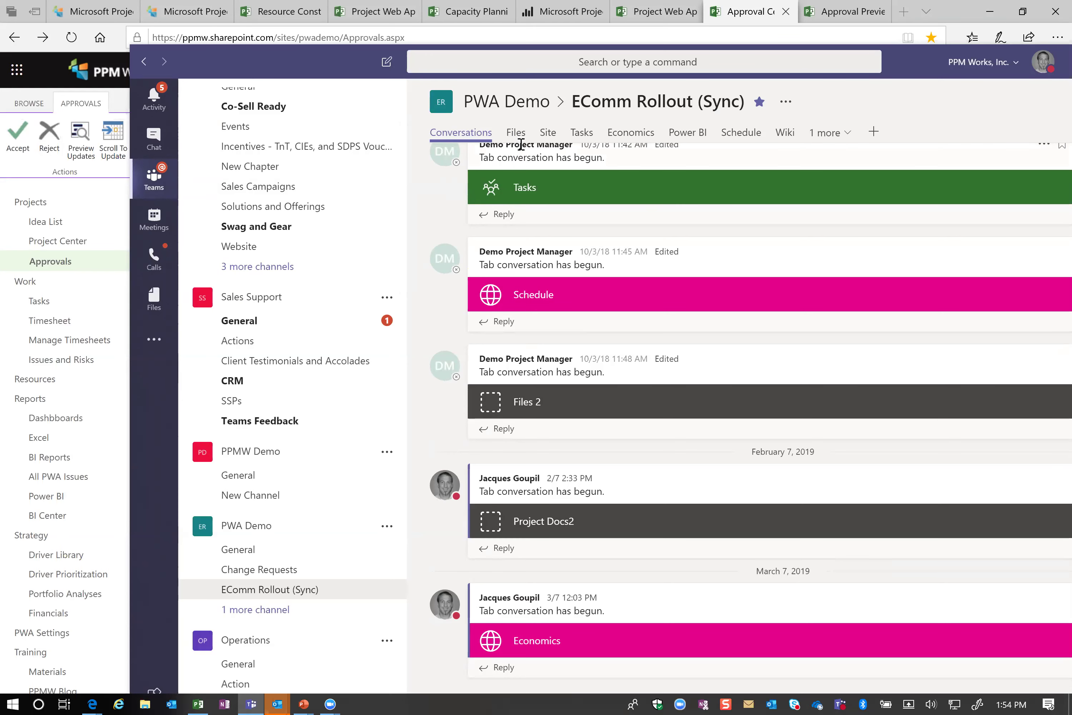
click(549, 138)
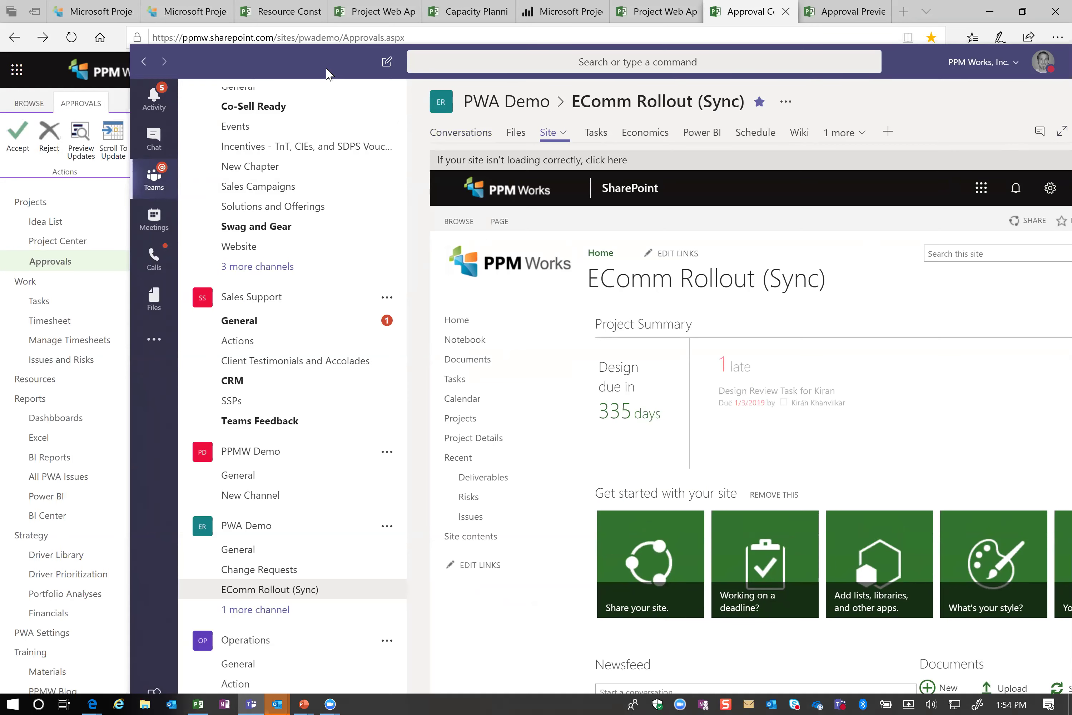
drag(322, 62, 178, 64)
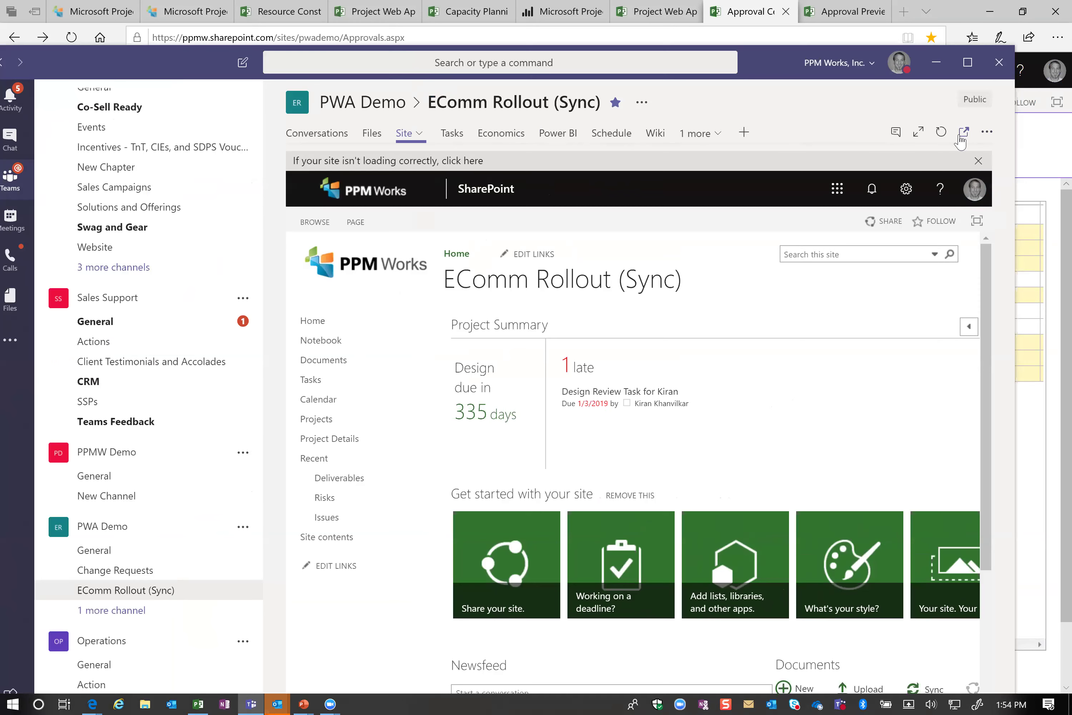
- Focus the project site on its content and examine the project summary timeline and the documents list
click(977, 221)
click(905, 226)
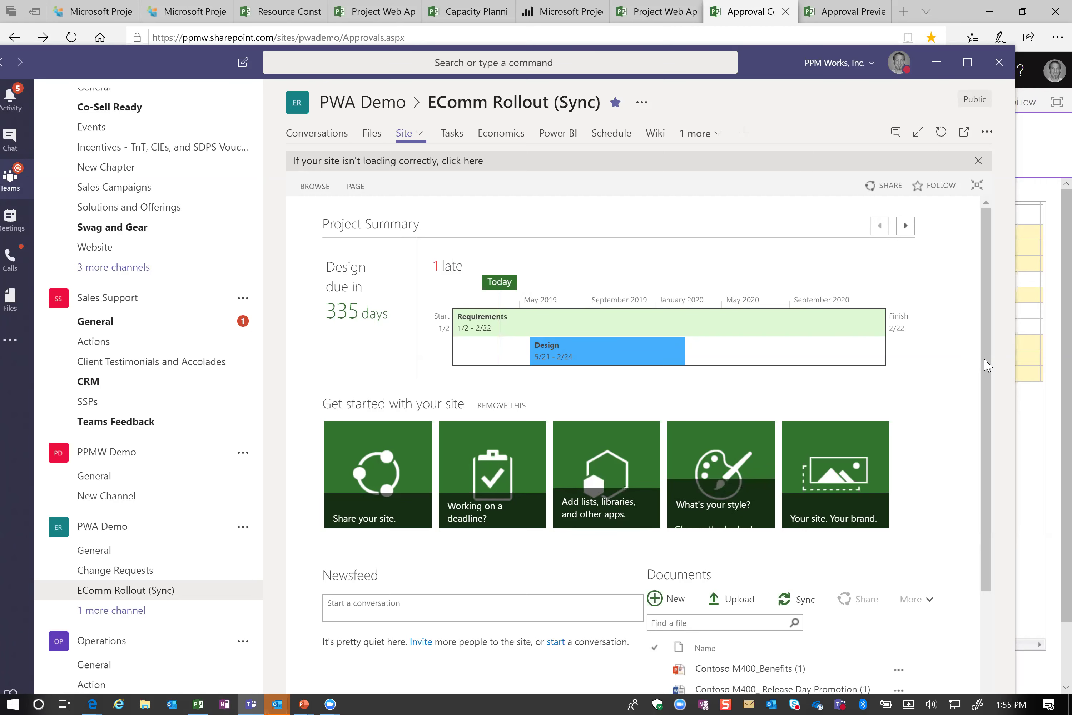
scroll(982, 447, down, 3)
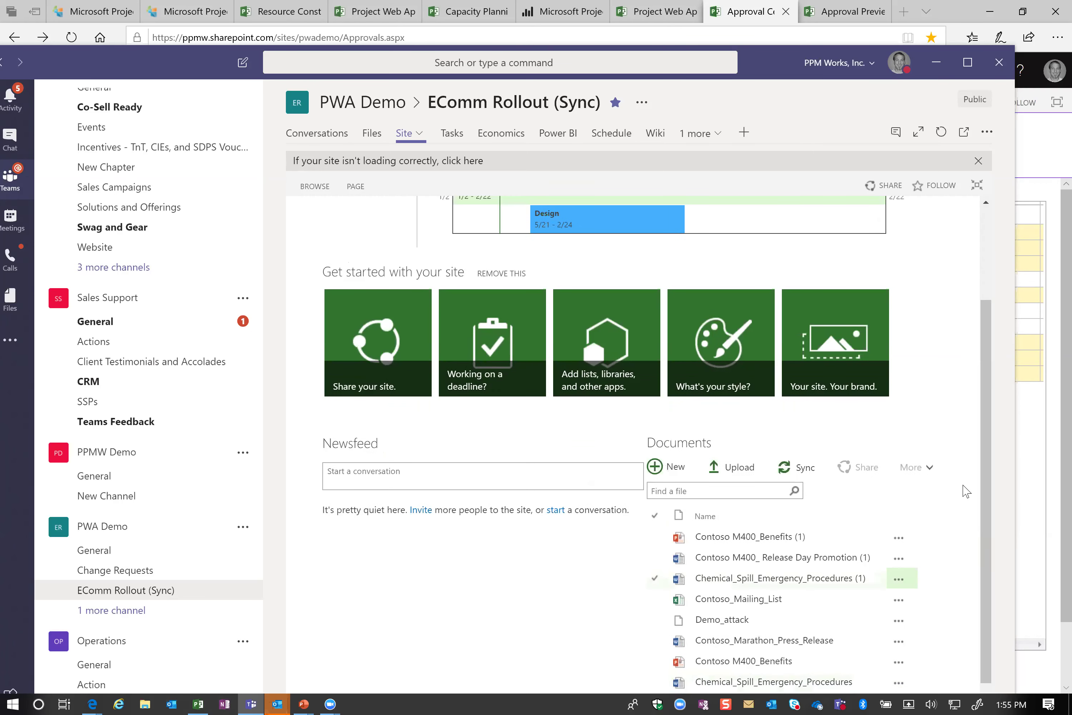
scroll(981, 405, up, 3)
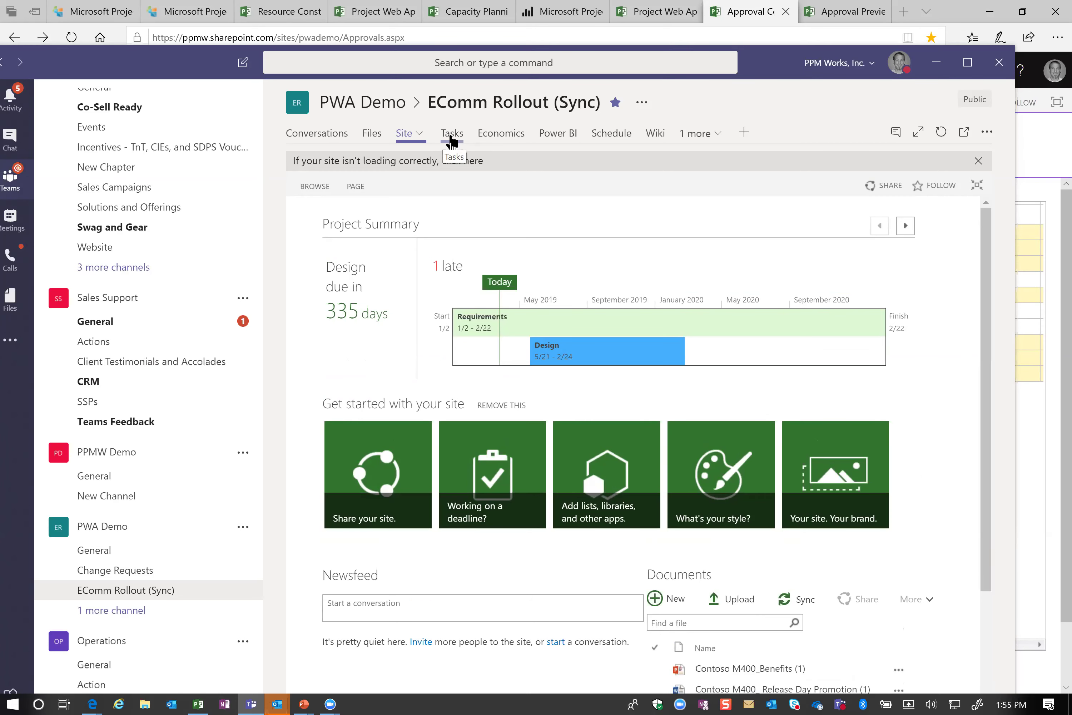
- Open the channel's Schedule, select the tasks Document Requirements through New Task HS, and dismiss the message notification
click(611, 134)
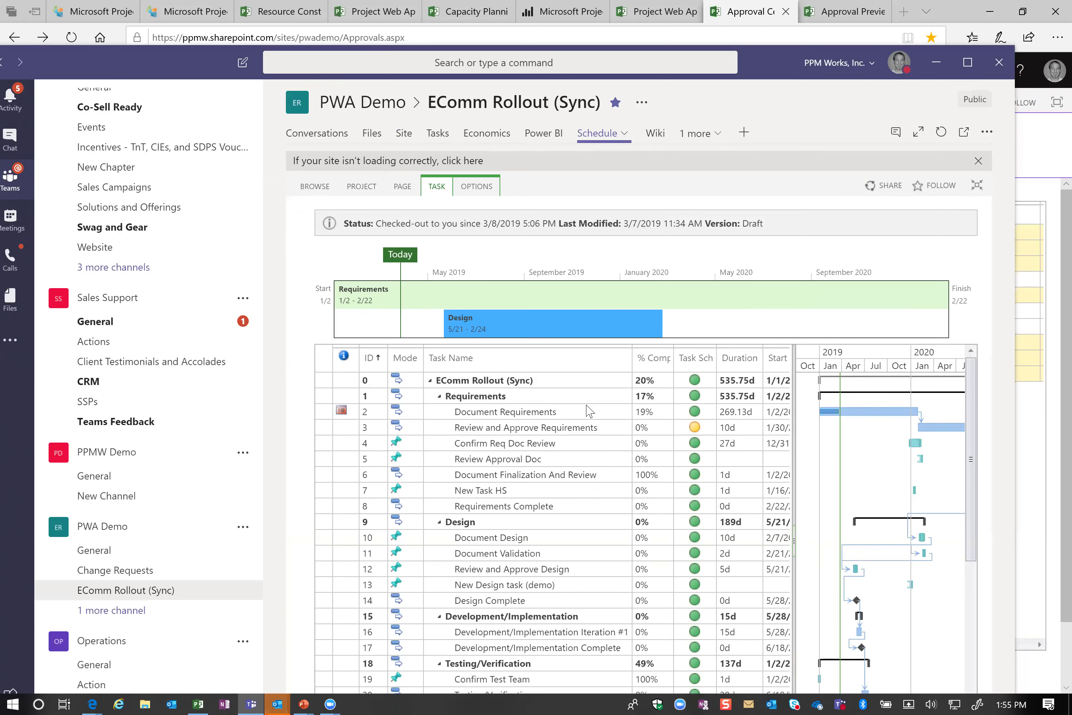
click(558, 406)
shift+click(559, 491)
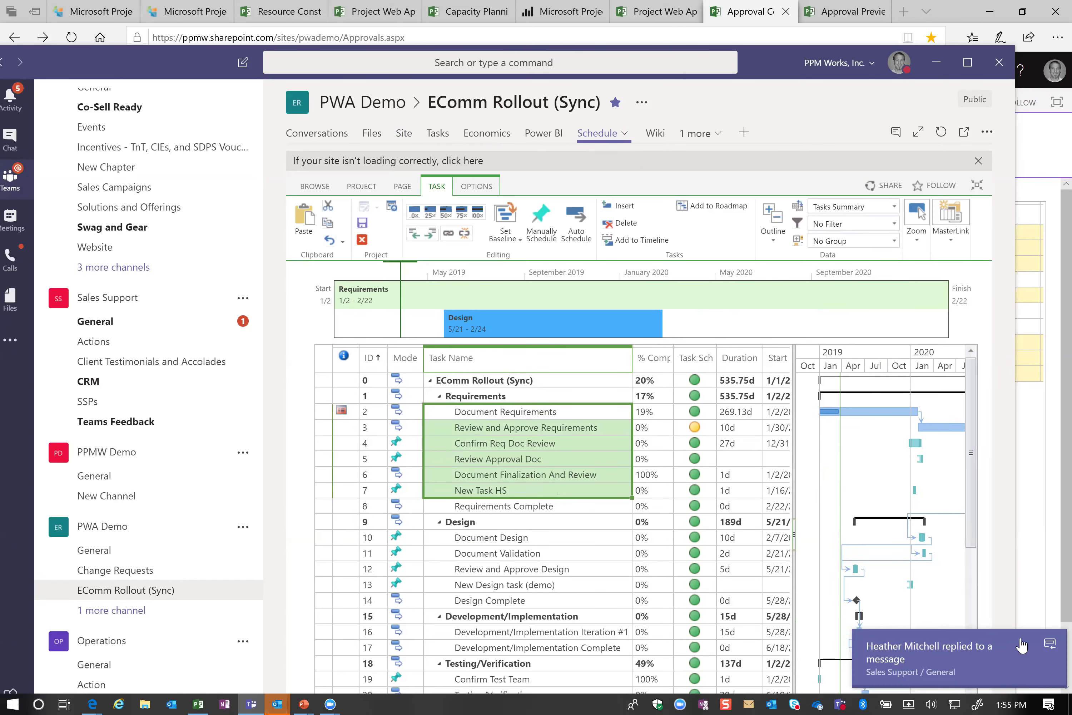
click(1048, 647)
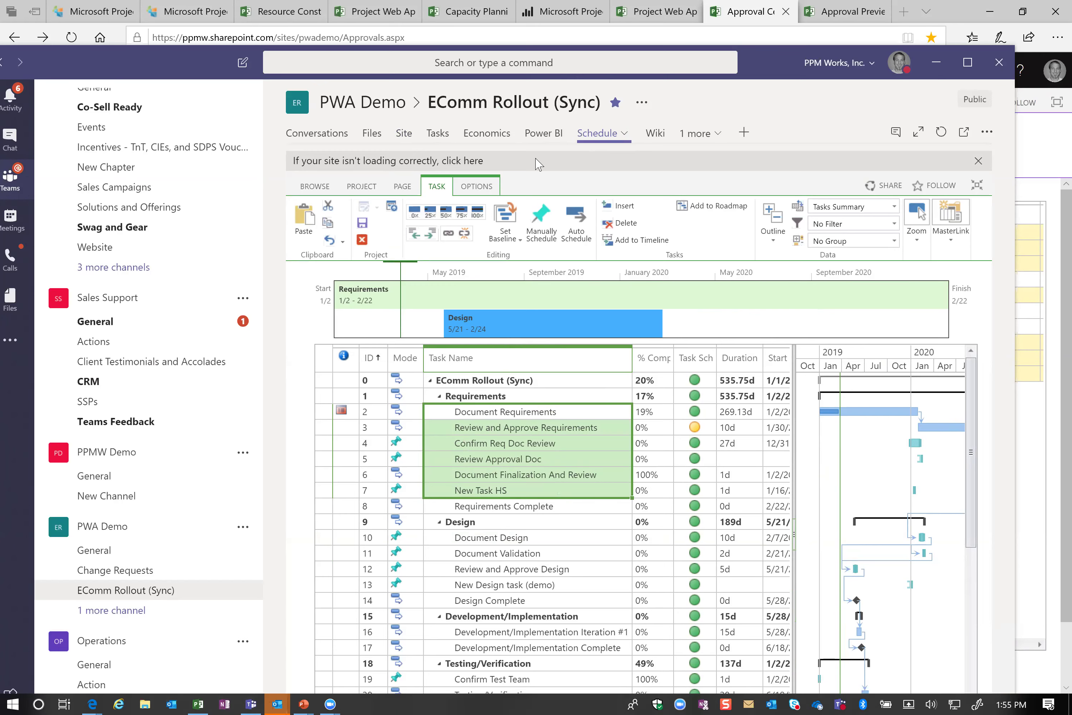
- View the channel's Power BI portfolio dashboard in a maximized window, and open the channel's Tasks board
click(555, 143)
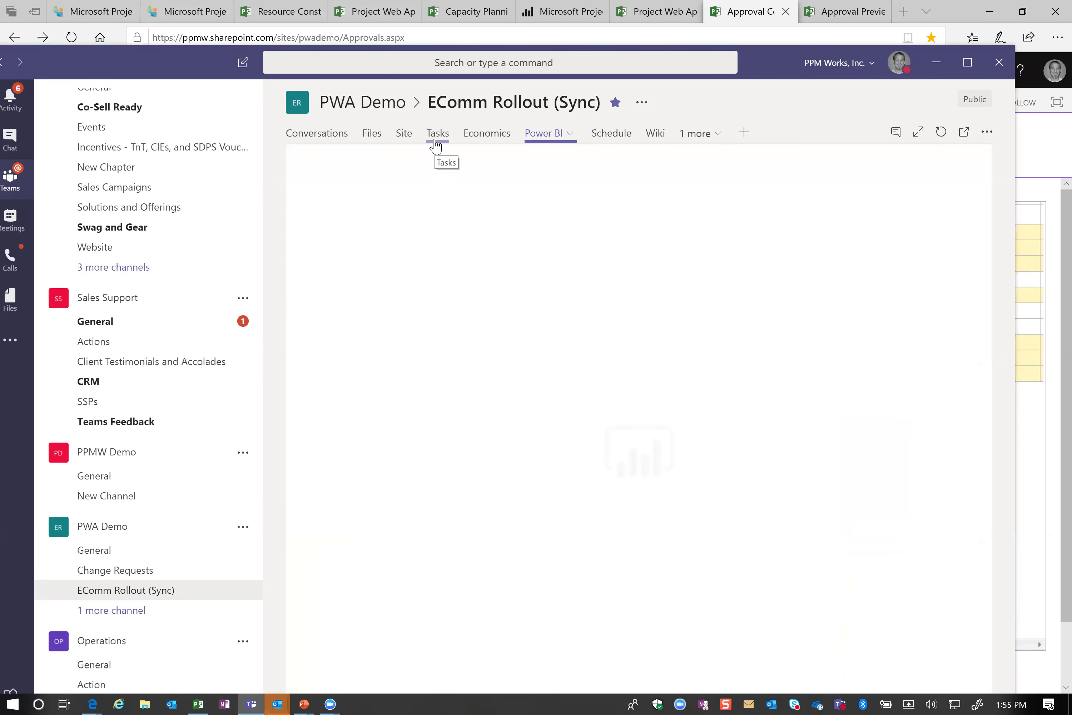
click(968, 63)
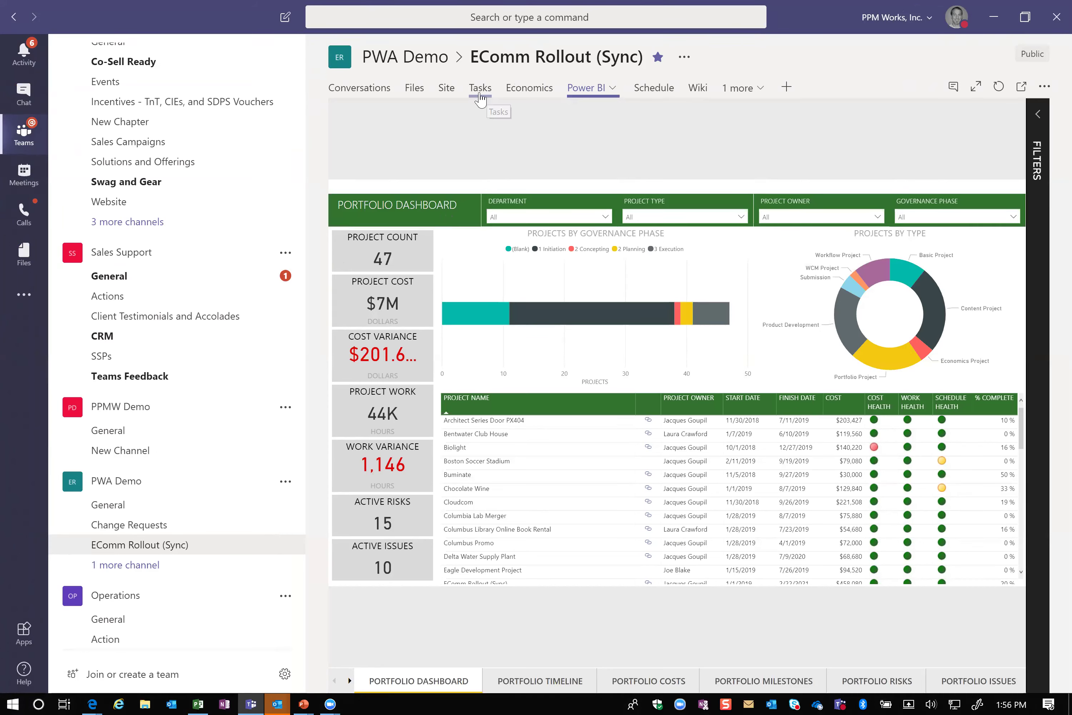
click(481, 89)
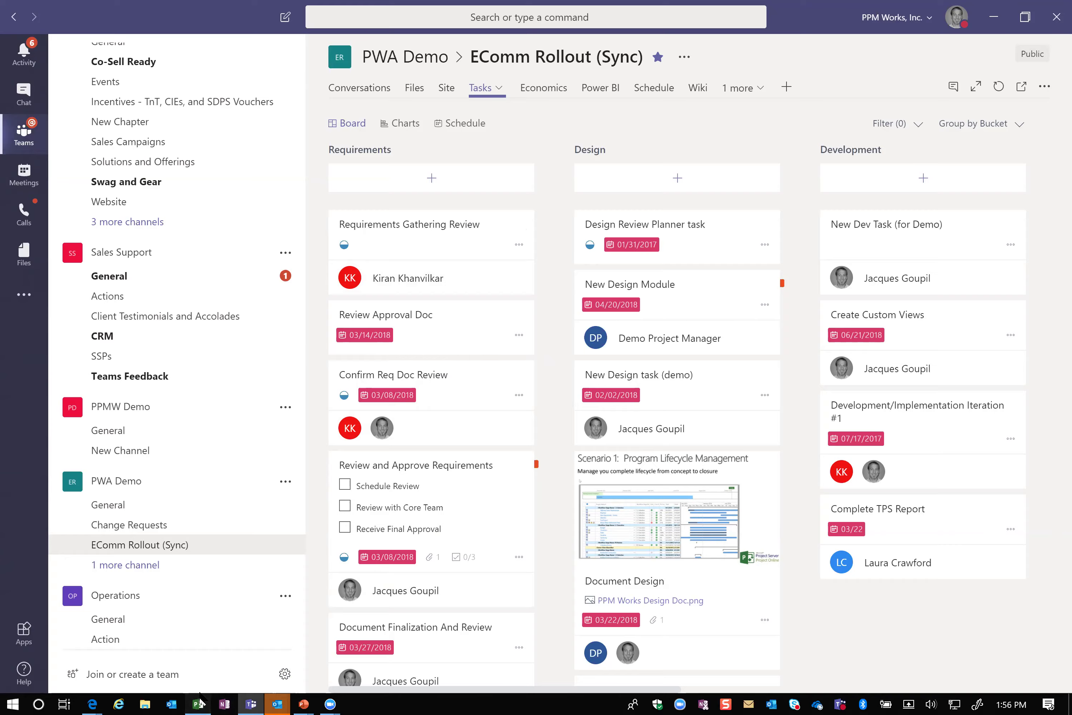
- Switch to Project Professional, expand Requirements, highlight its subtasks Document Requirements through Requirements Complete, and return to Teams
click(198, 703)
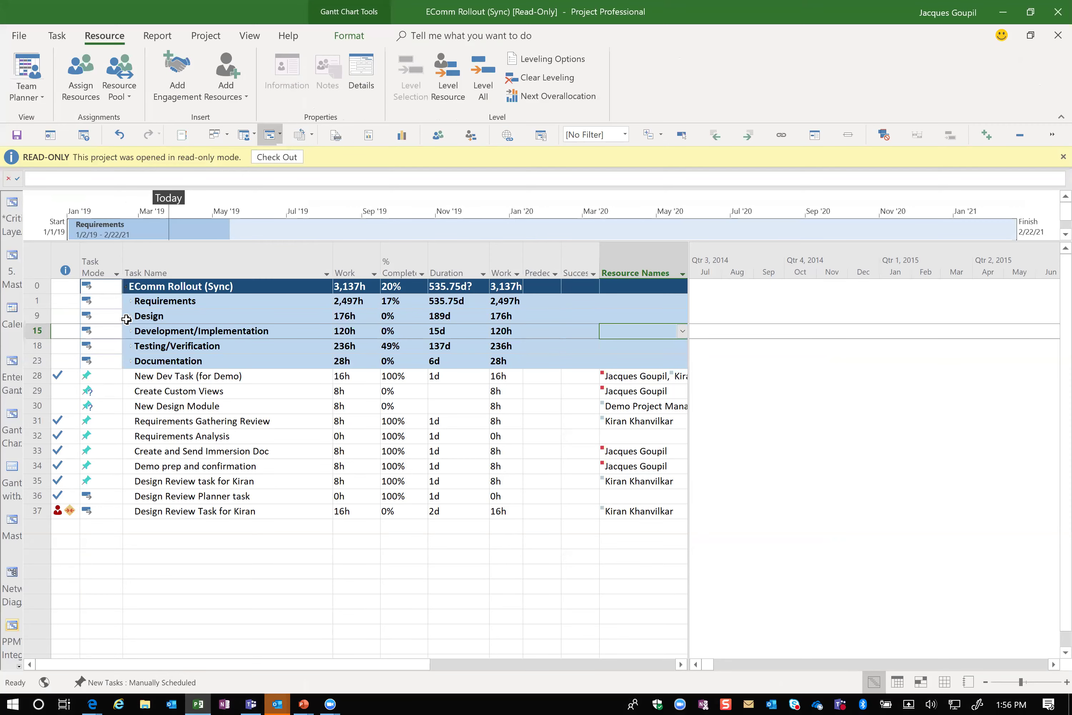
click(132, 302)
click(131, 301)
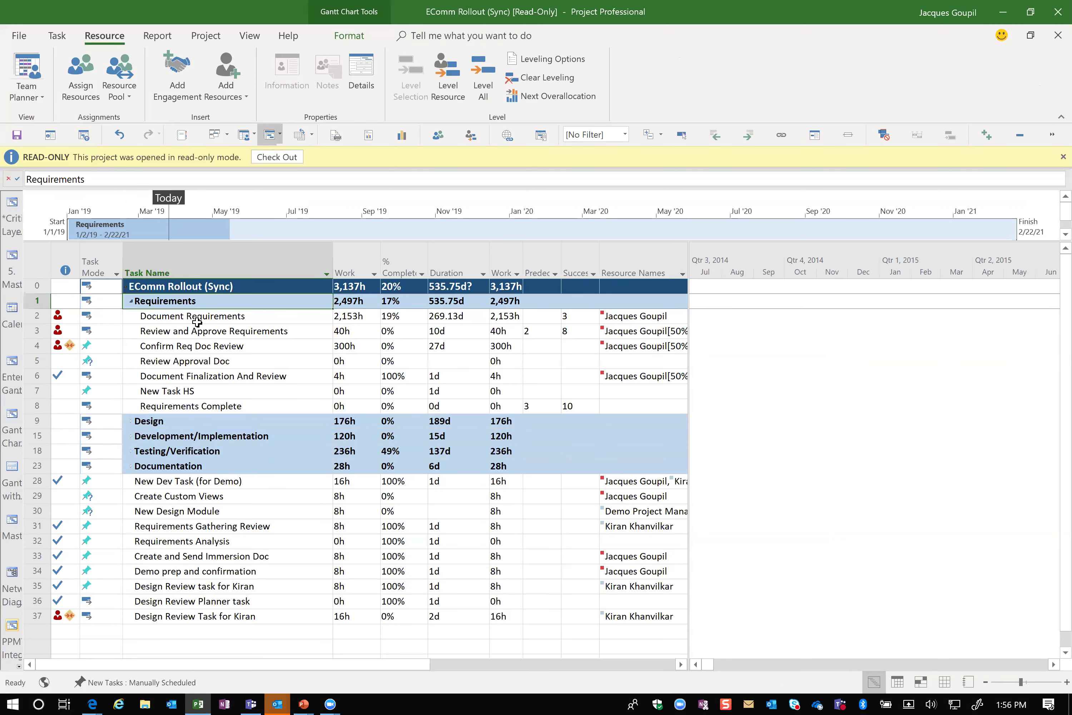
drag(203, 319, 198, 349)
drag(193, 405, 203, 406)
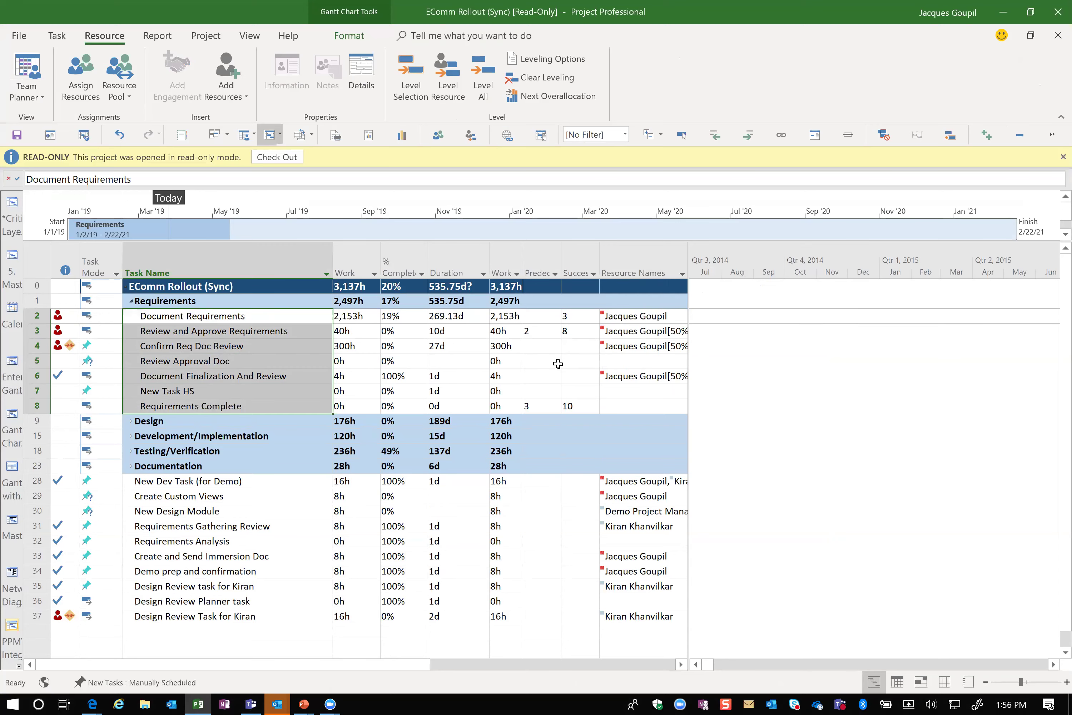
click(1003, 13)
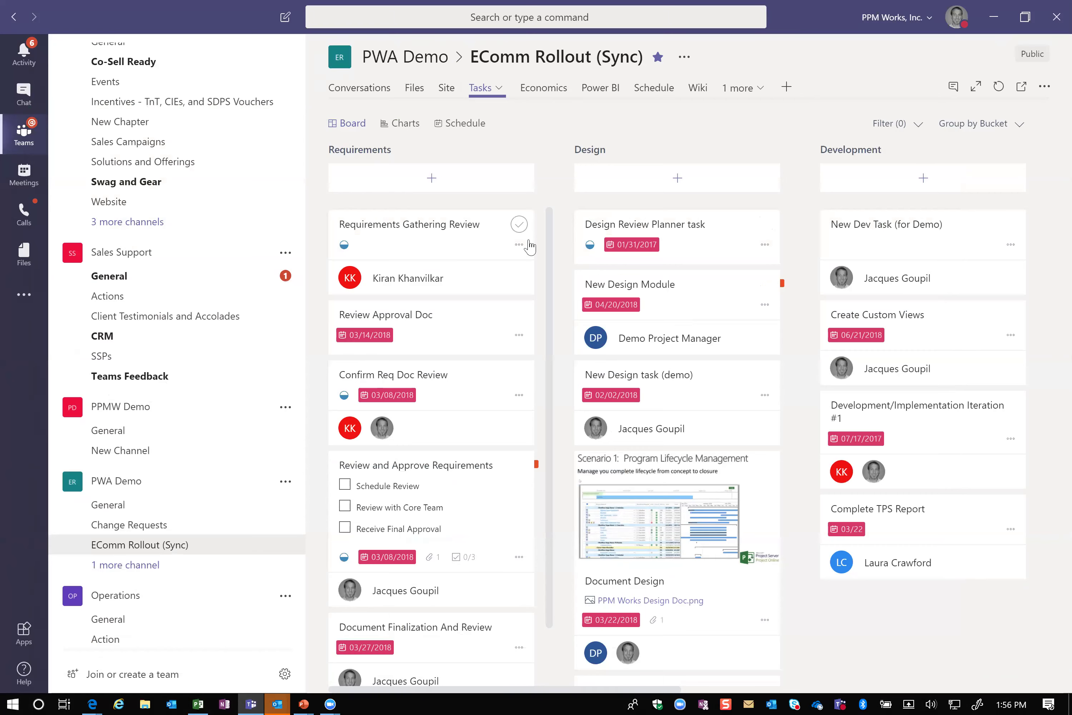
- Mark the Design Review Planner task in the Design bucket as complete
click(764, 224)
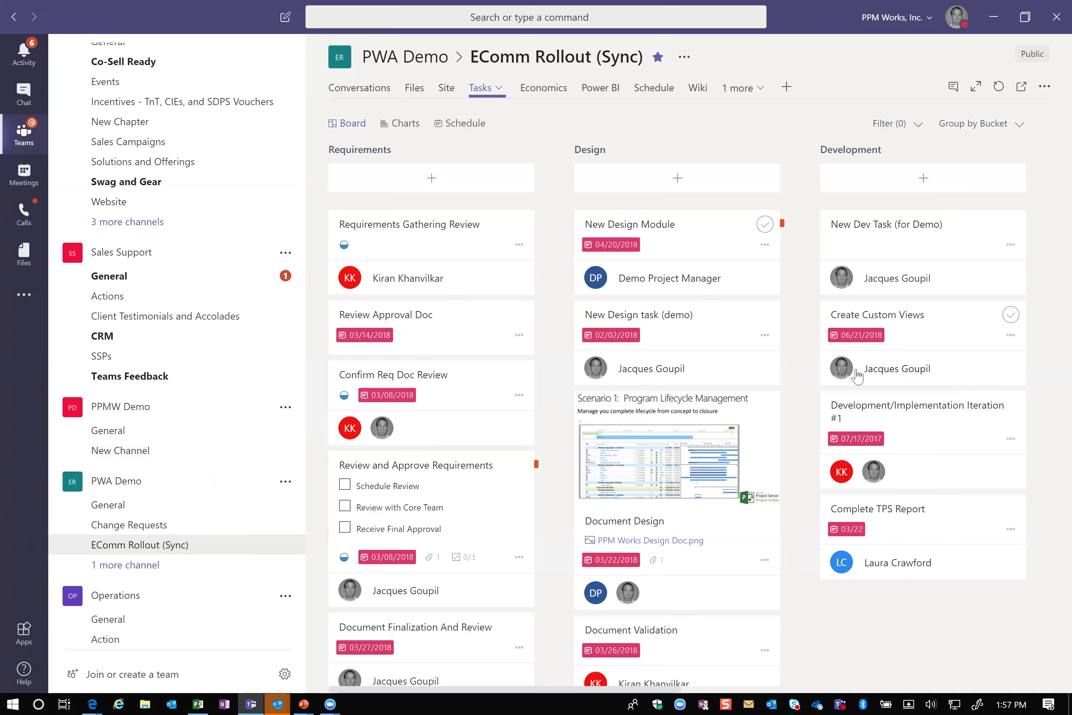
- Examine the task board grouped by Assigned to, and restore the grouping by Bucket
click(1020, 126)
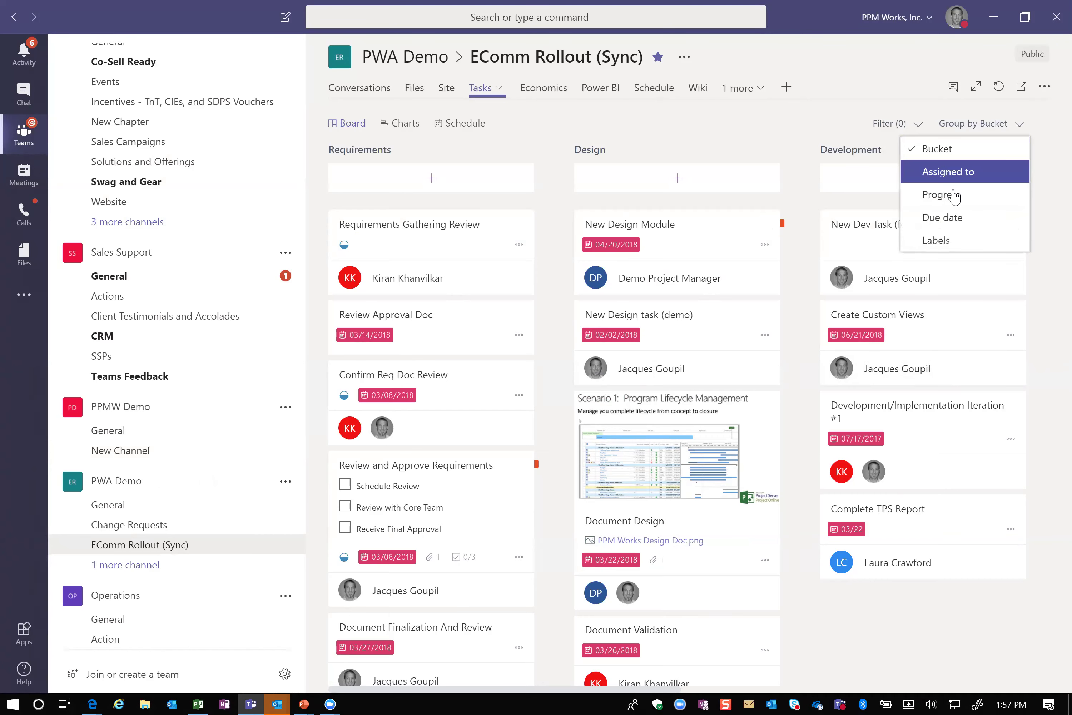
click(950, 179)
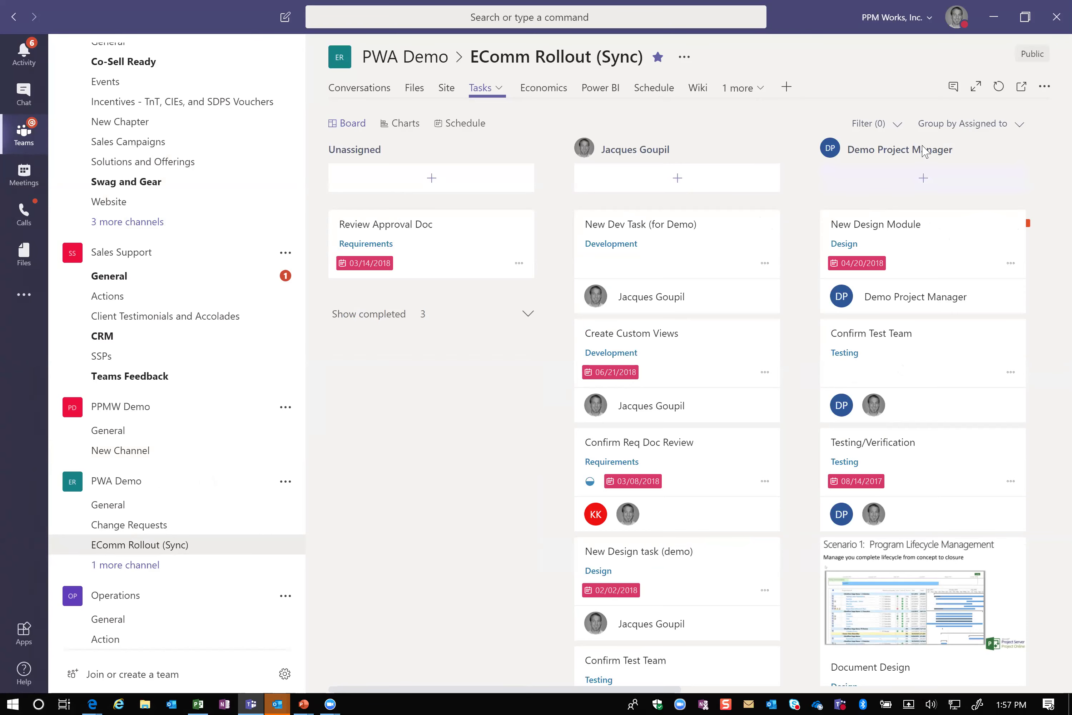
click(1017, 132)
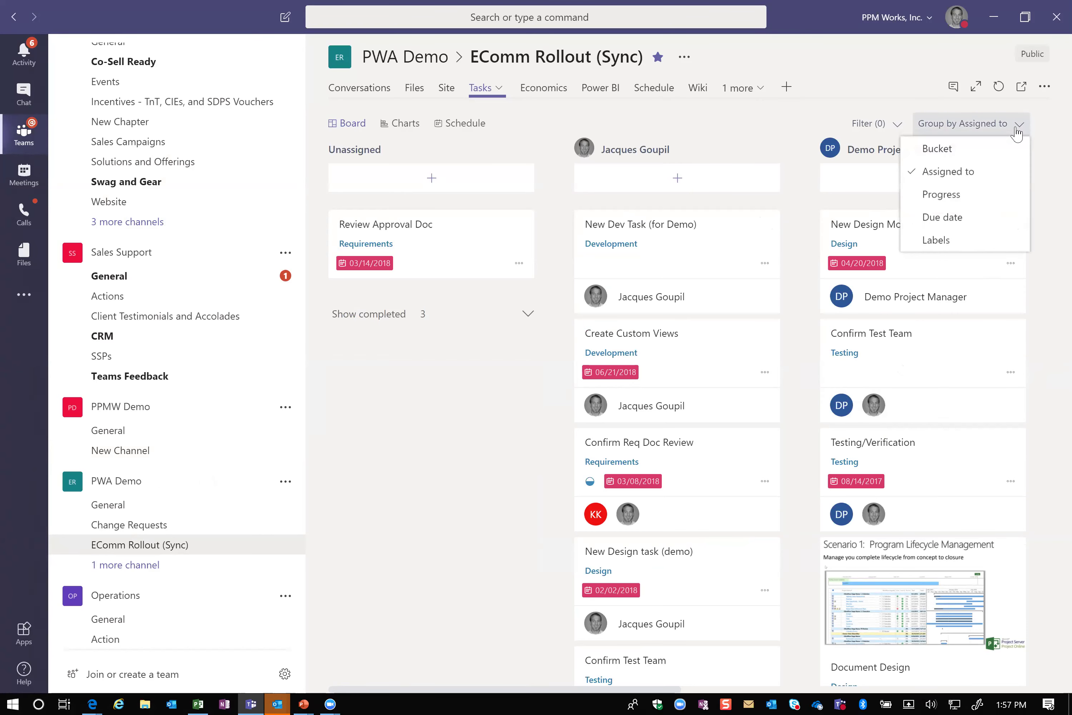
click(944, 148)
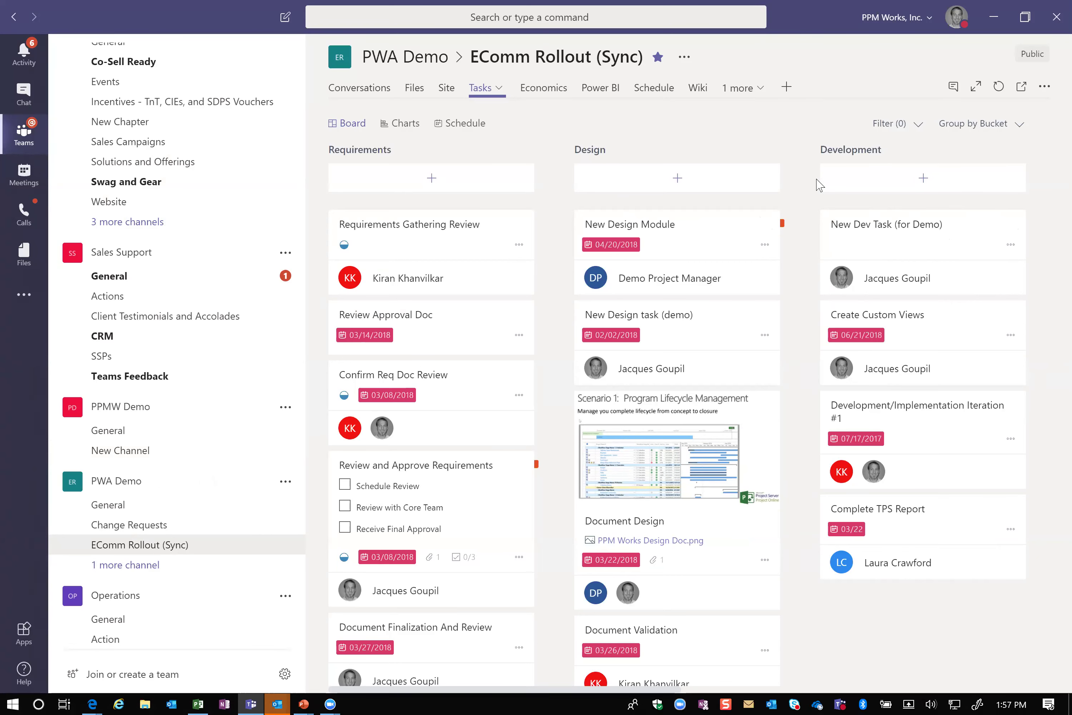
- Minimize Teams and switch to the running PowerPoint slide show
click(994, 19)
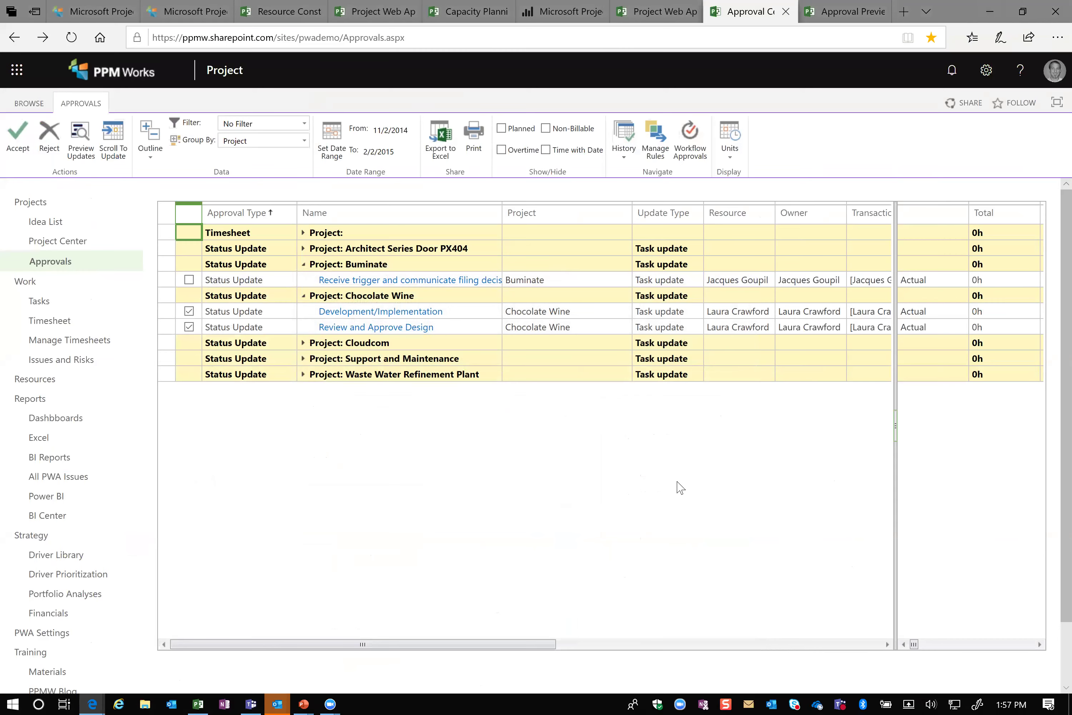
key(alt+Tab)
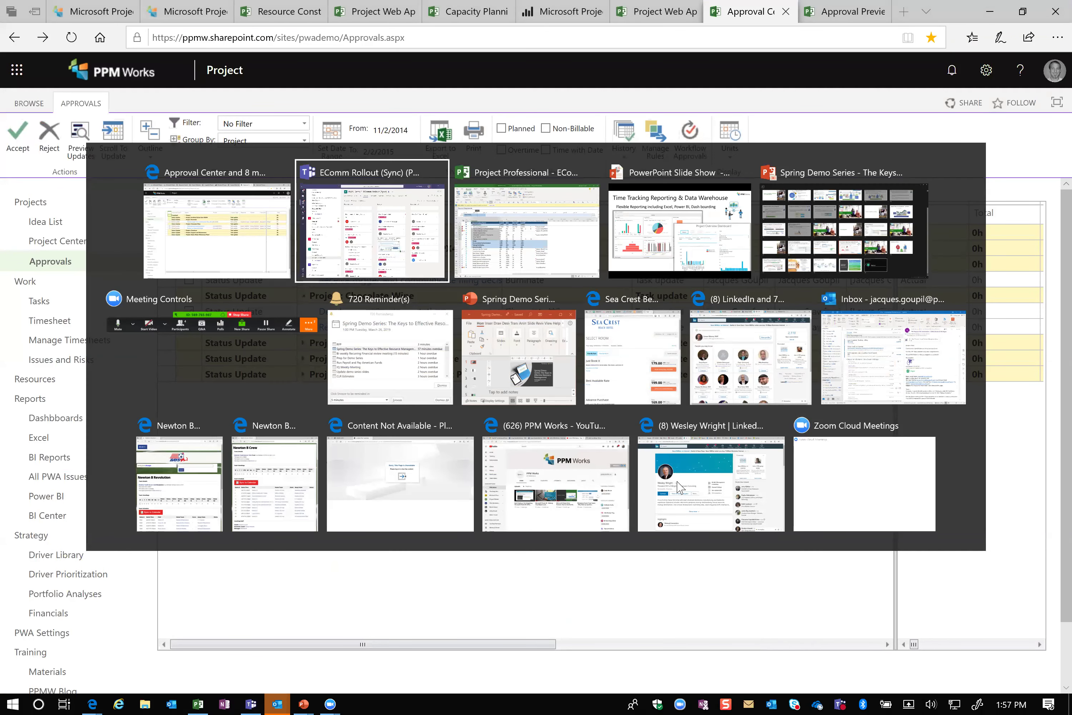
key(alt+Tab)
key(alt+Tab)
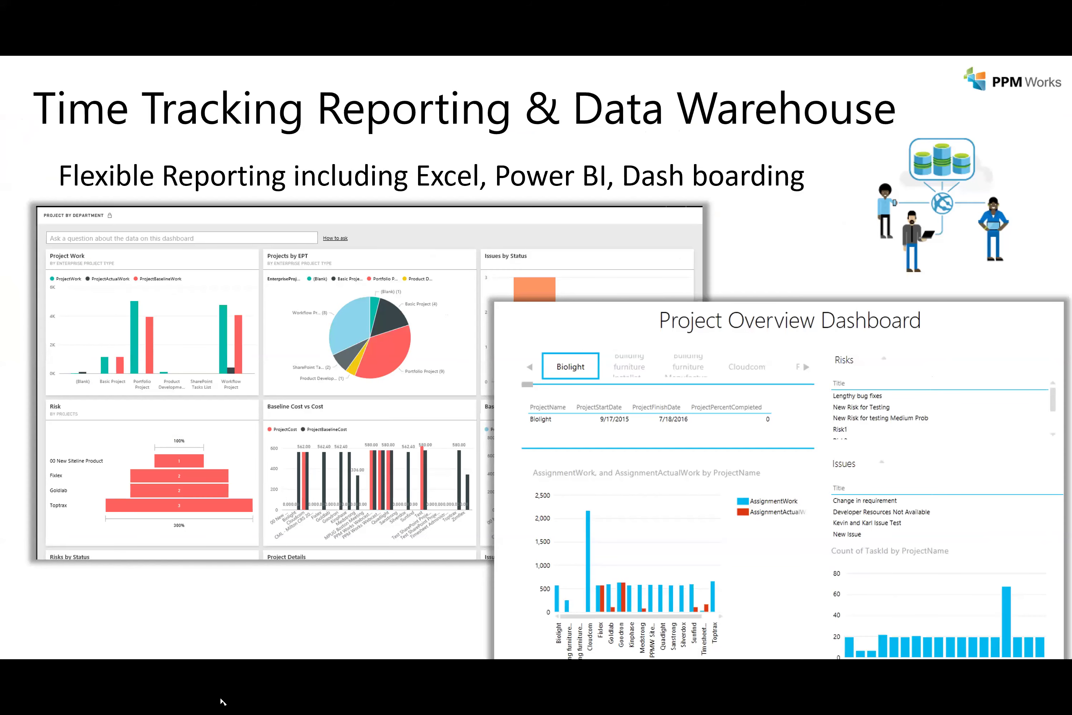
- Advance the slide show past the Demo and Question and Answer slides to the Microsoft Resource Management Toolkit slide
click(45, 647)
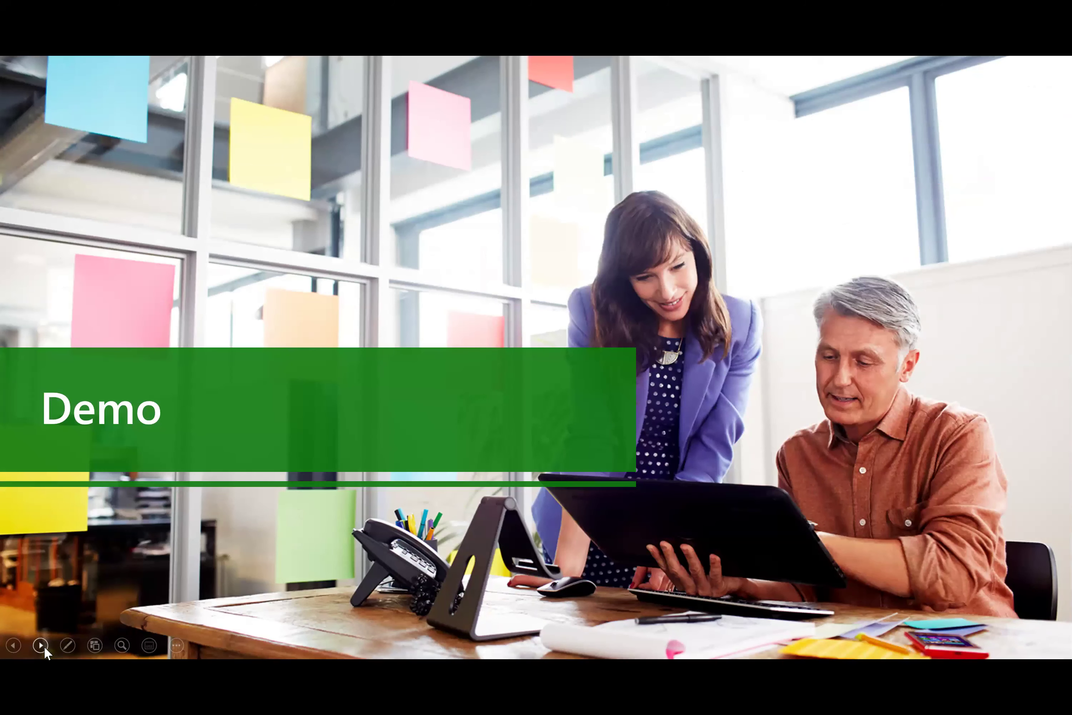
click(41, 646)
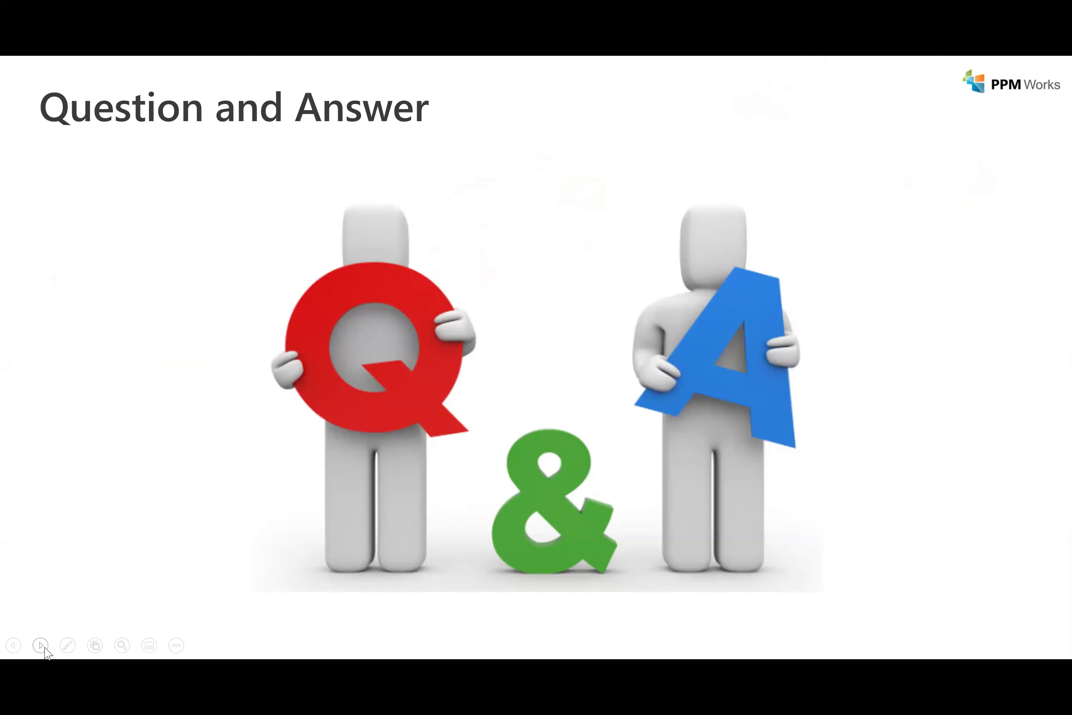
click(42, 645)
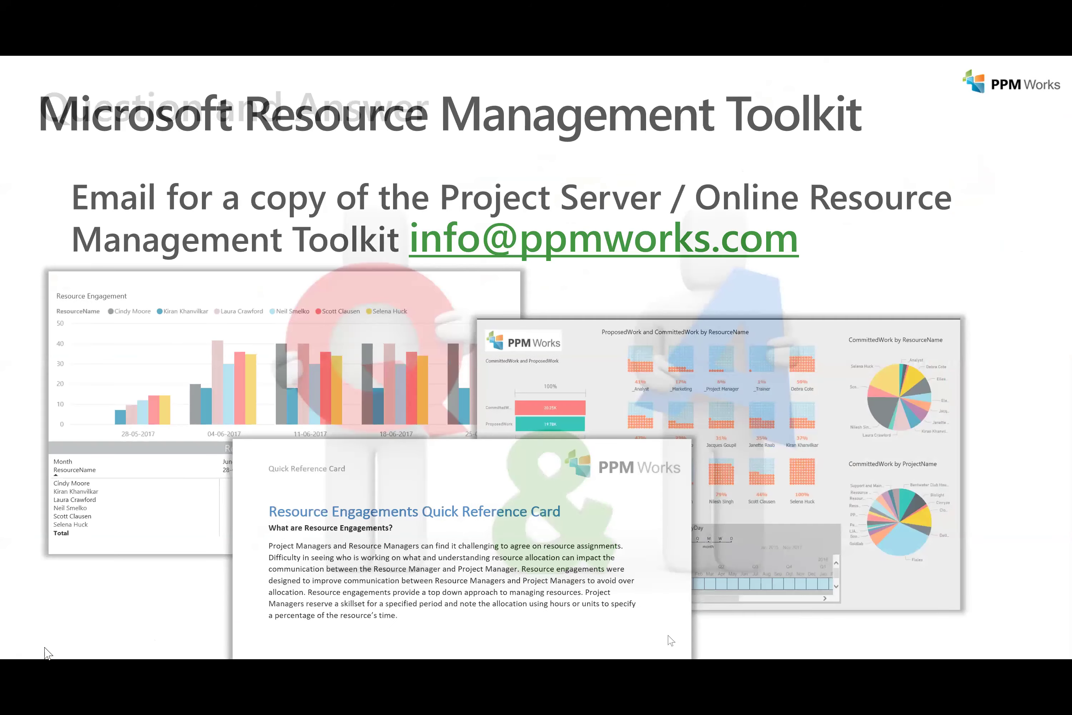